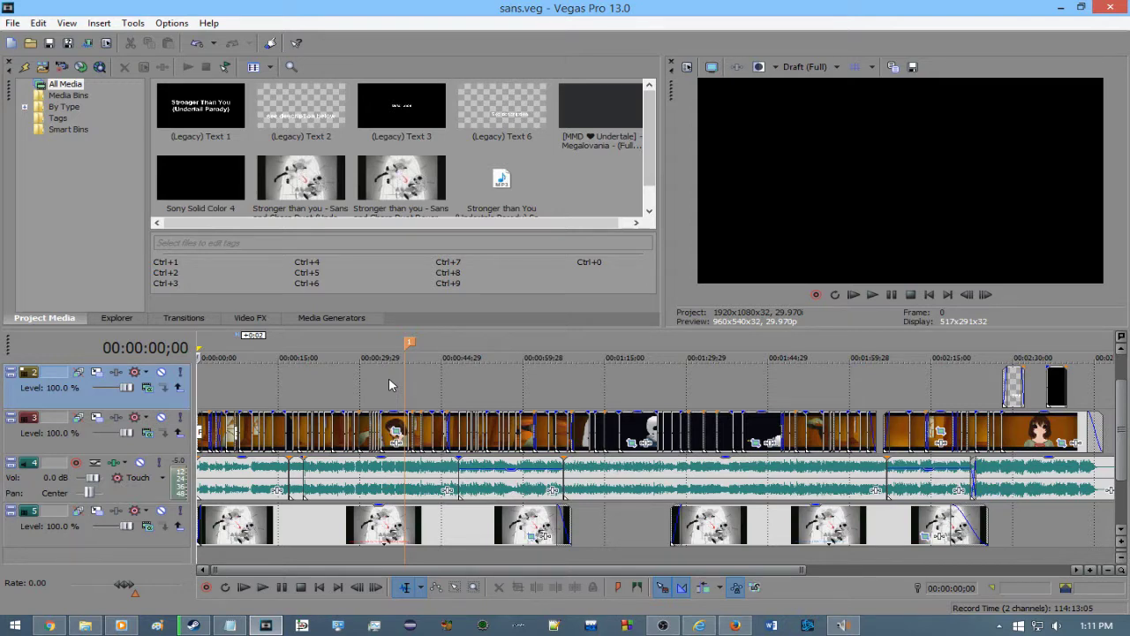
- Check a few points along the timeline and play the opening of the project from the start
click(292, 389)
click(202, 396)
click(500, 395)
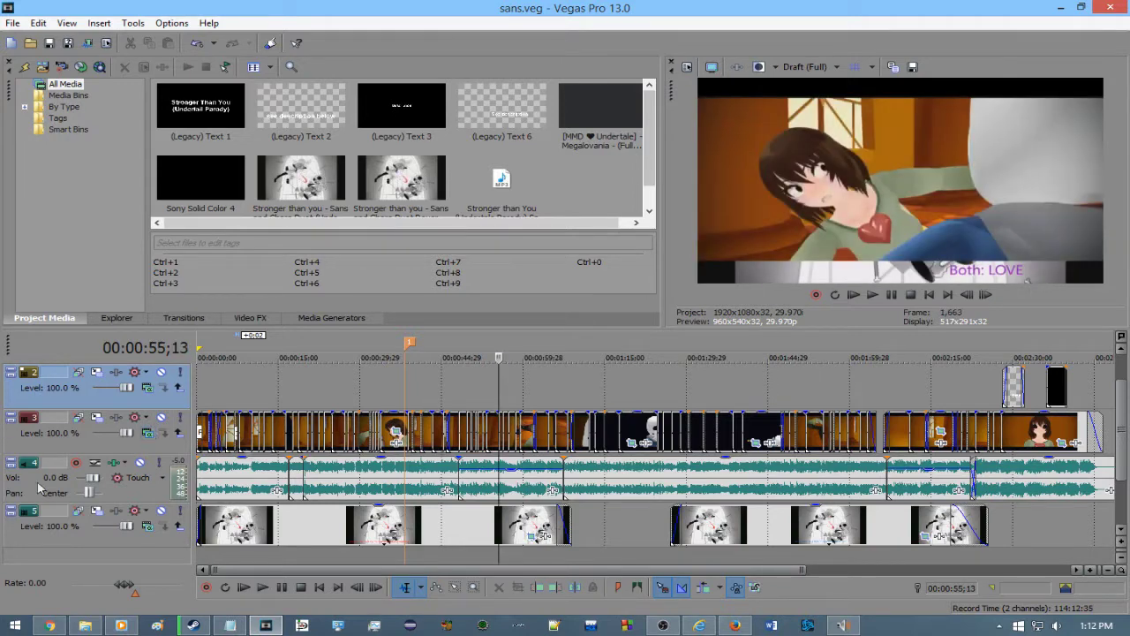
click(212, 401)
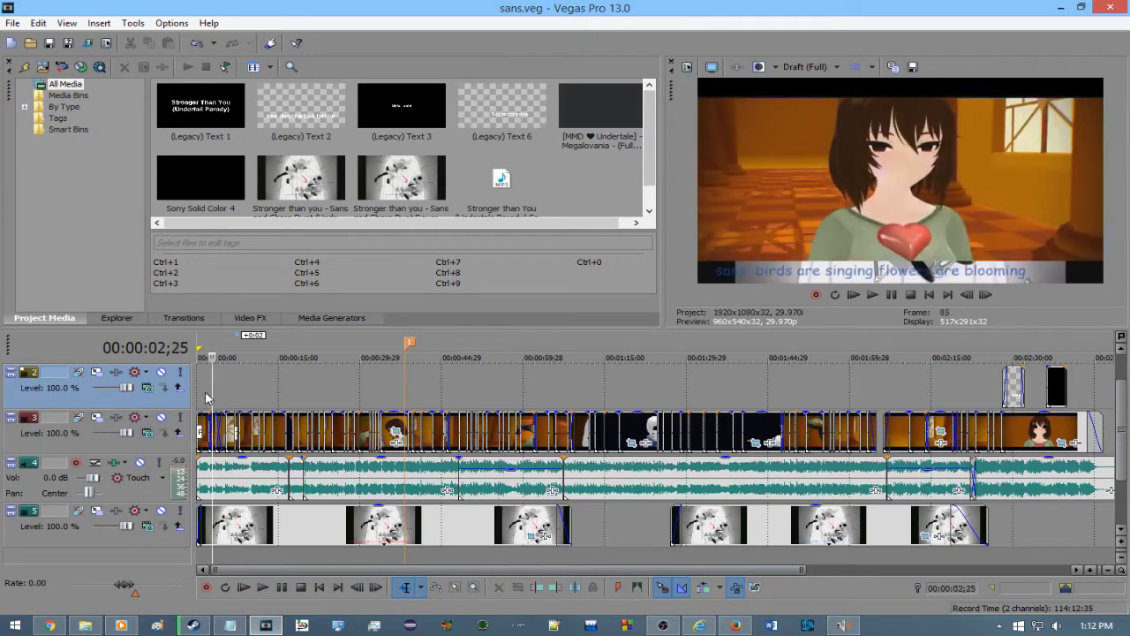
click(199, 398)
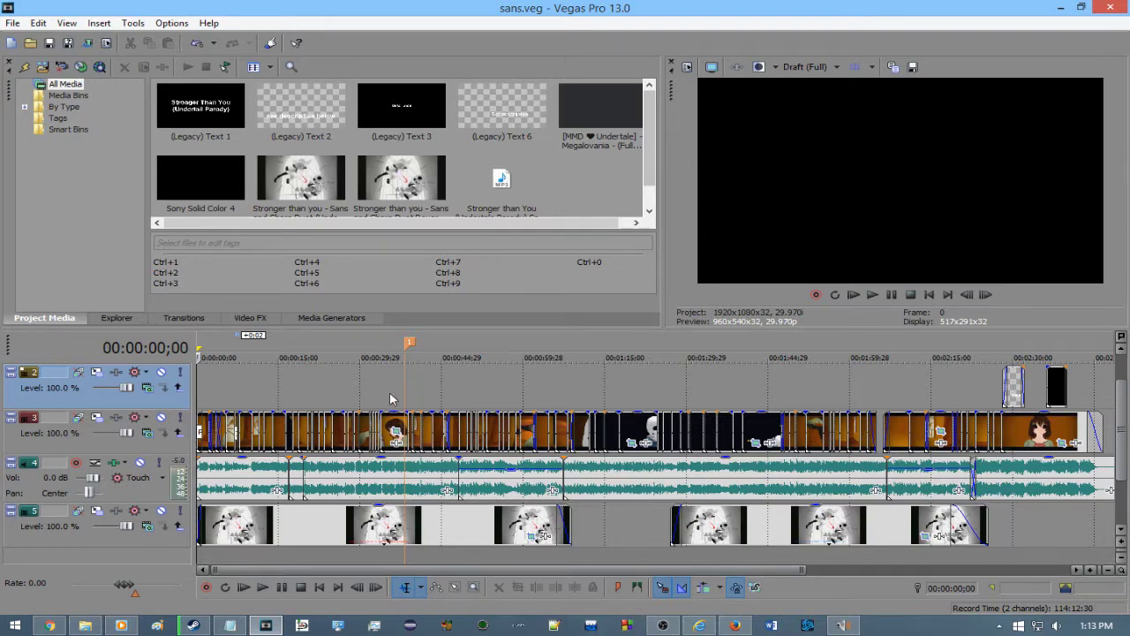
key(space)
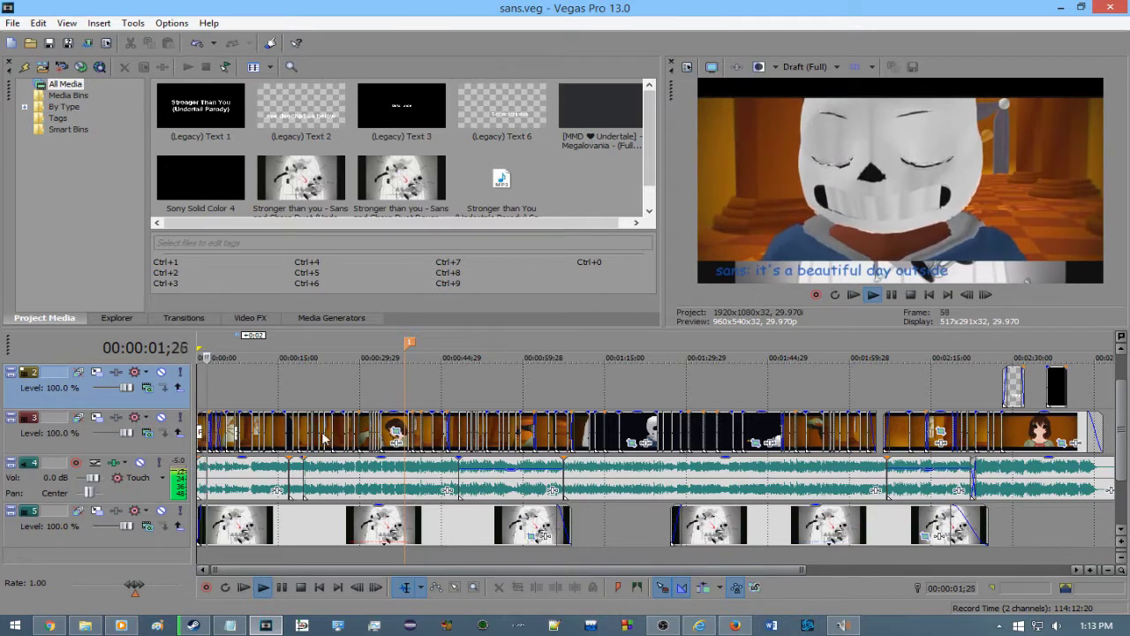
key(space)
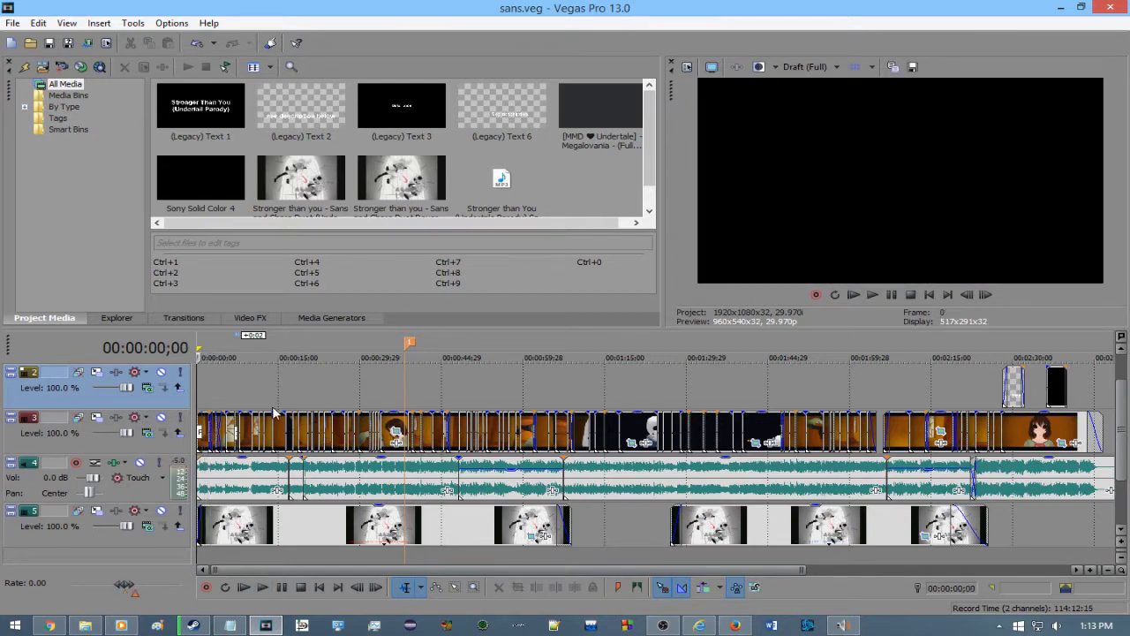
- Skim the edited clips and their transitions from the opening through 00:01:08;01, checking frames along the timeline
click(214, 404)
scroll(205, 415, up, 5)
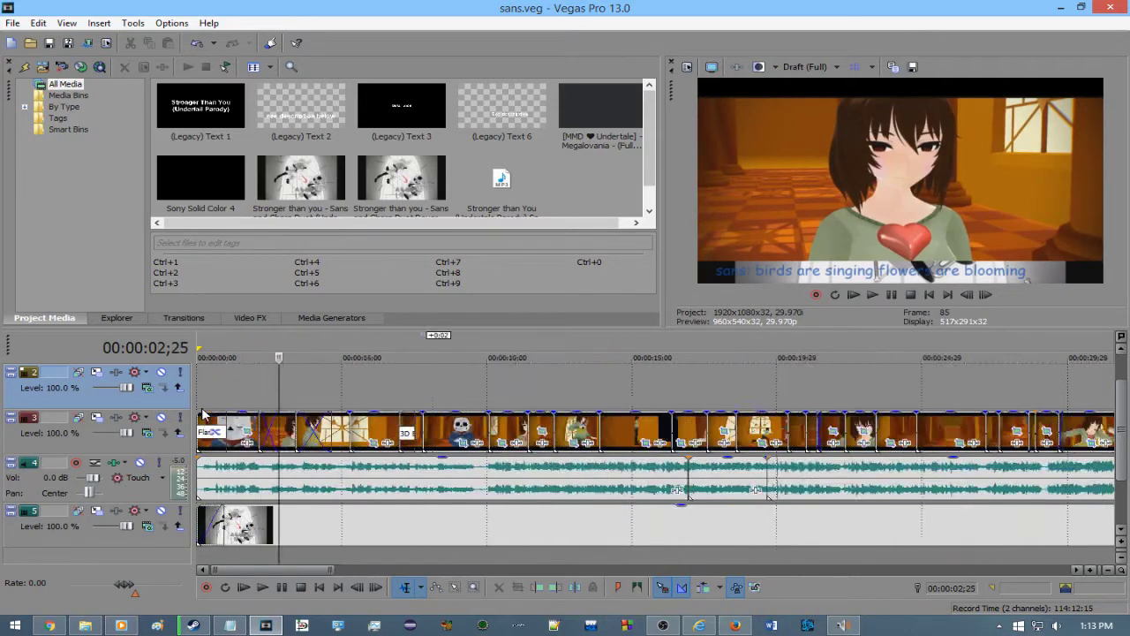
scroll(253, 415, down, 8)
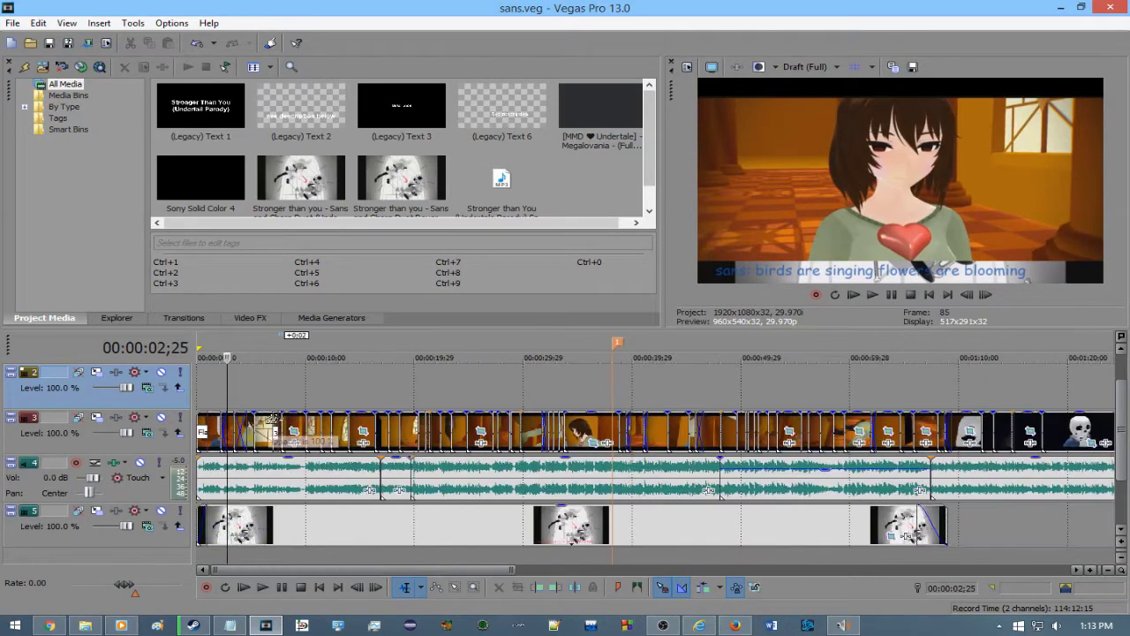
click(329, 391)
click(483, 408)
click(631, 410)
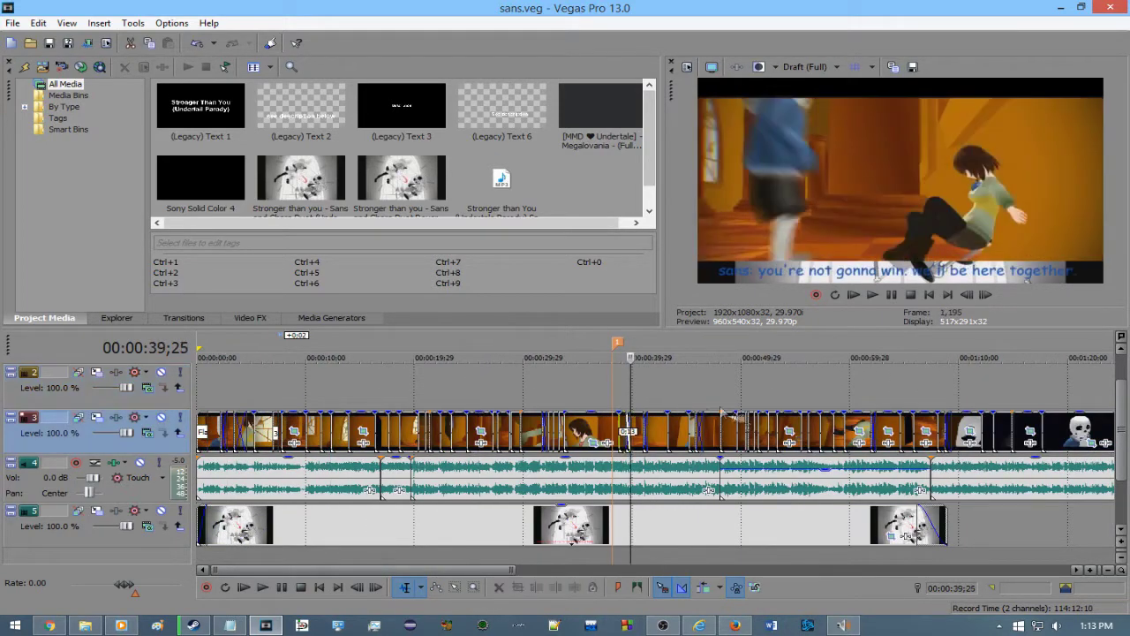
click(759, 396)
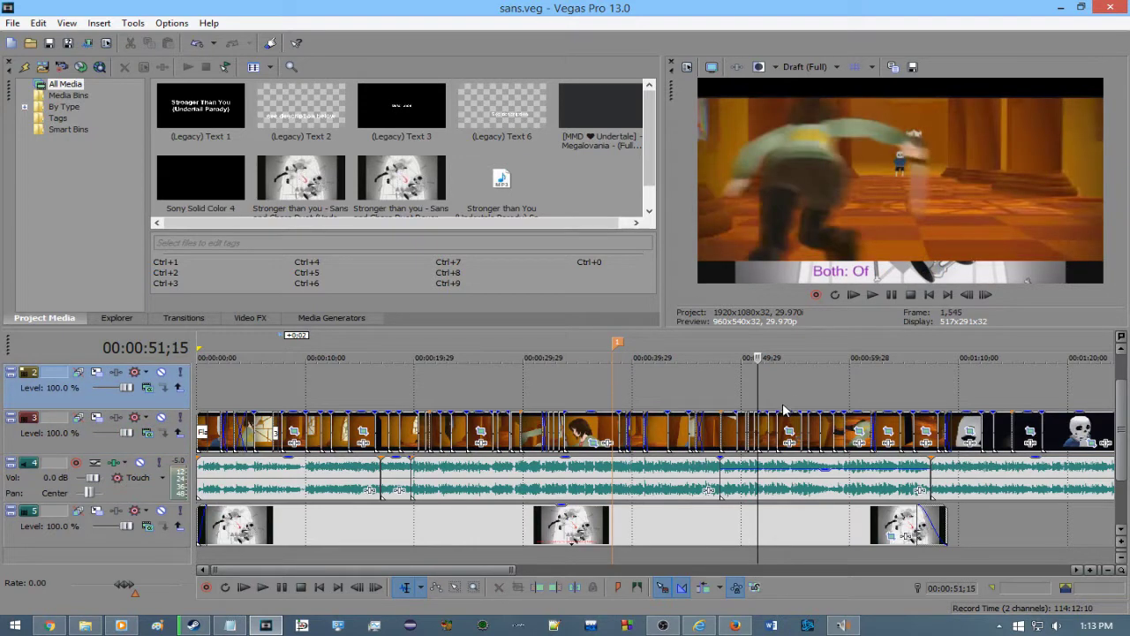
click(769, 405)
click(807, 383)
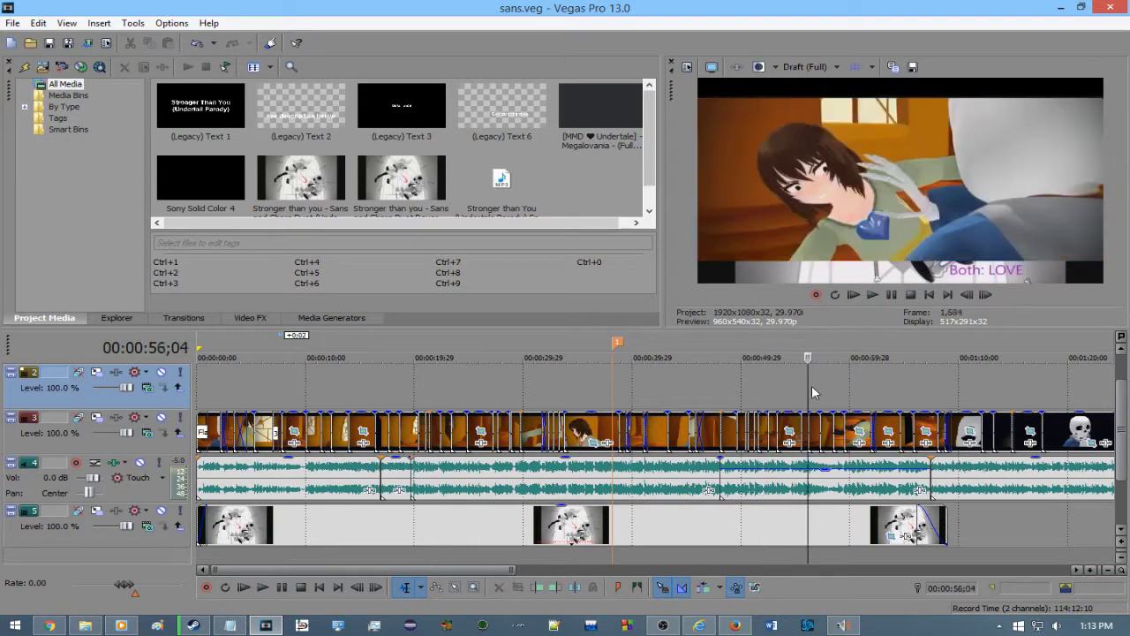
click(846, 386)
click(907, 391)
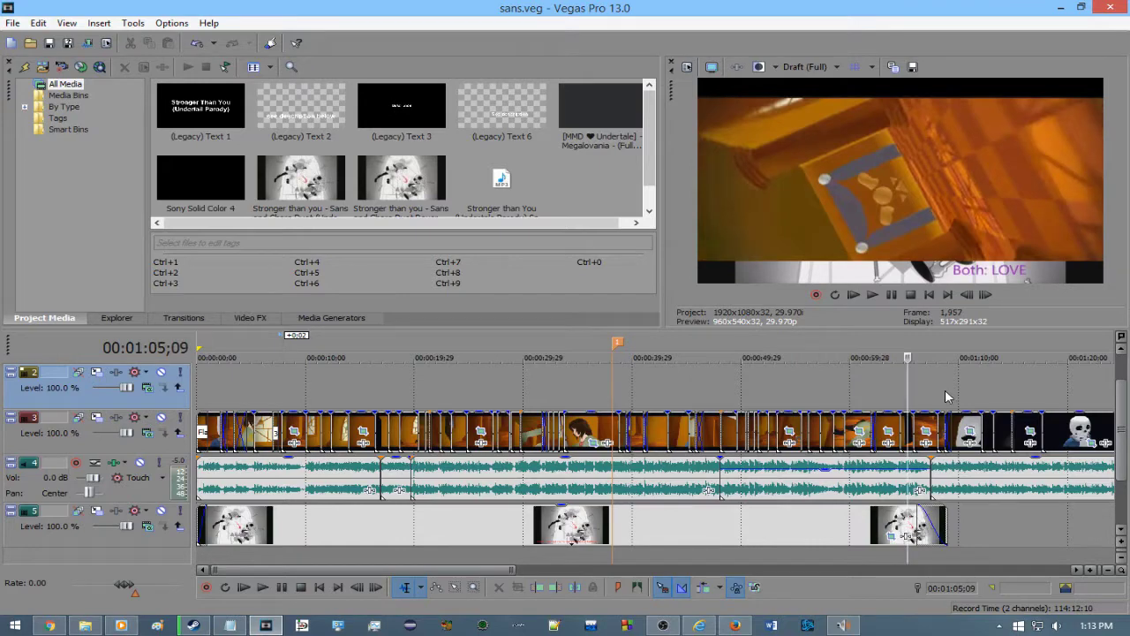
click(936, 394)
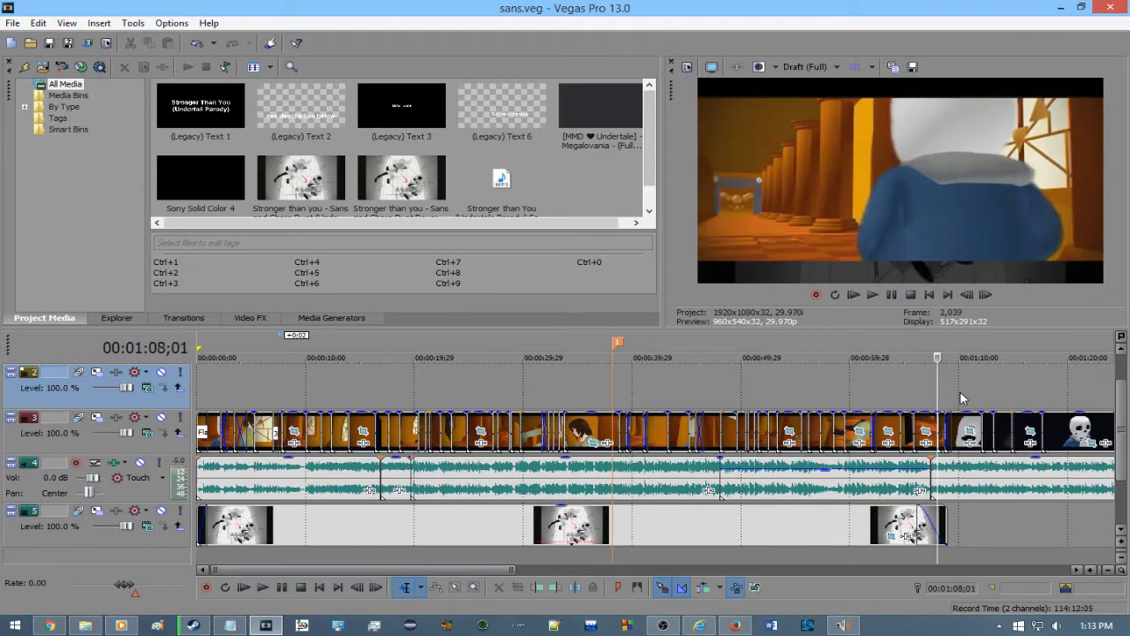
scroll(958, 391, down, 3)
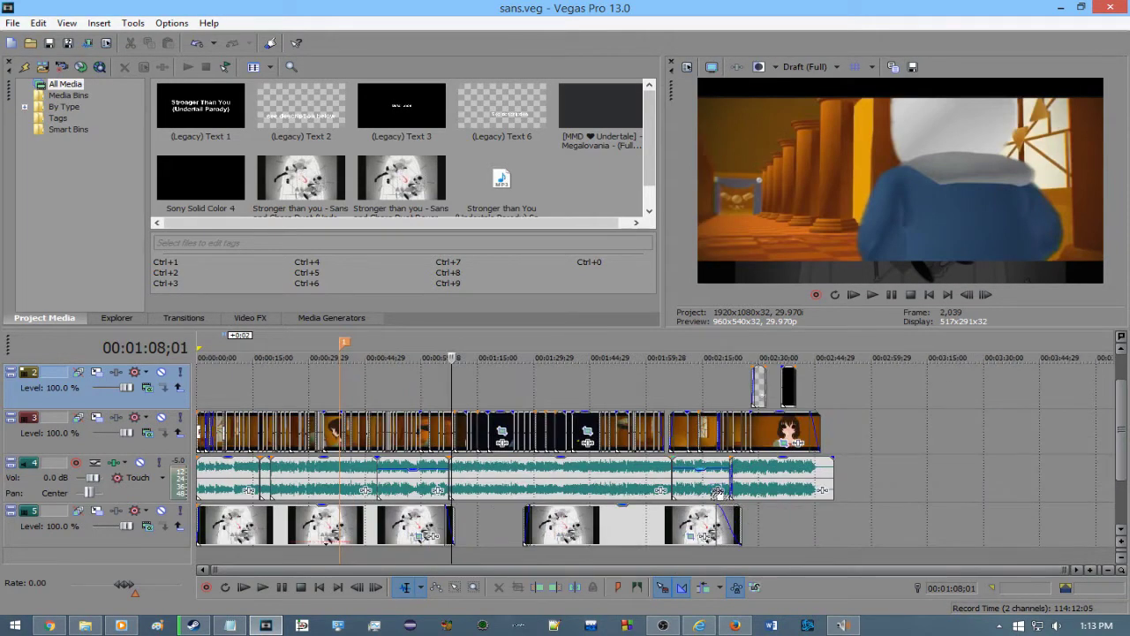
scroll(712, 488, up, 3)
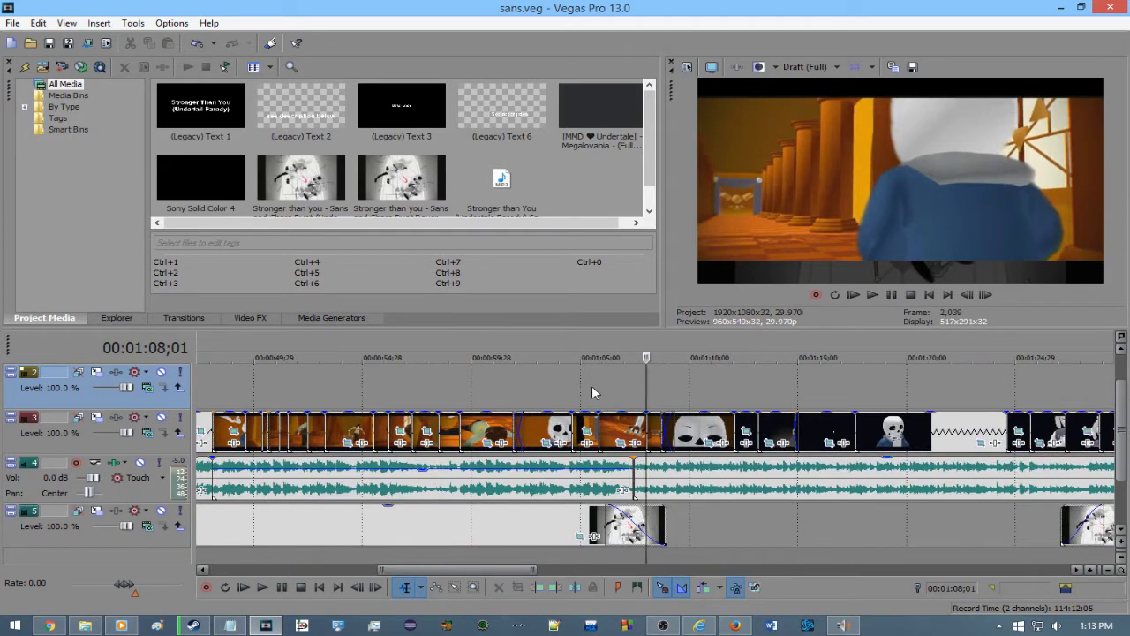
scroll(667, 450, down, 3)
- Return to the project start and play the opening seconds several times to review the clips against the music
key(ctrl+Home)
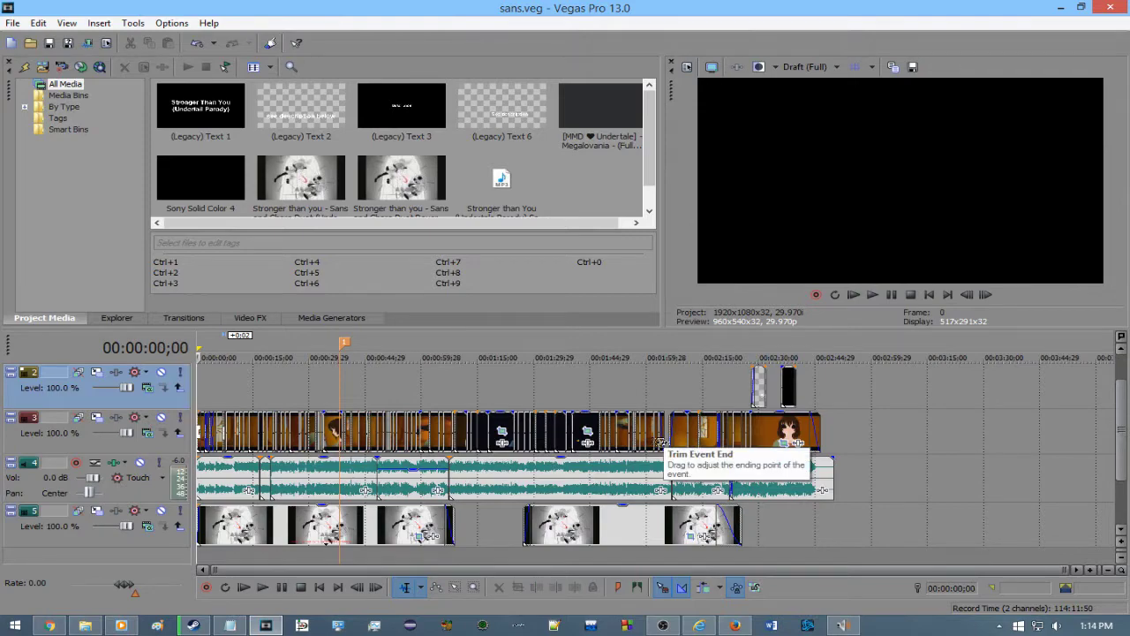
scroll(662, 441, up, 4)
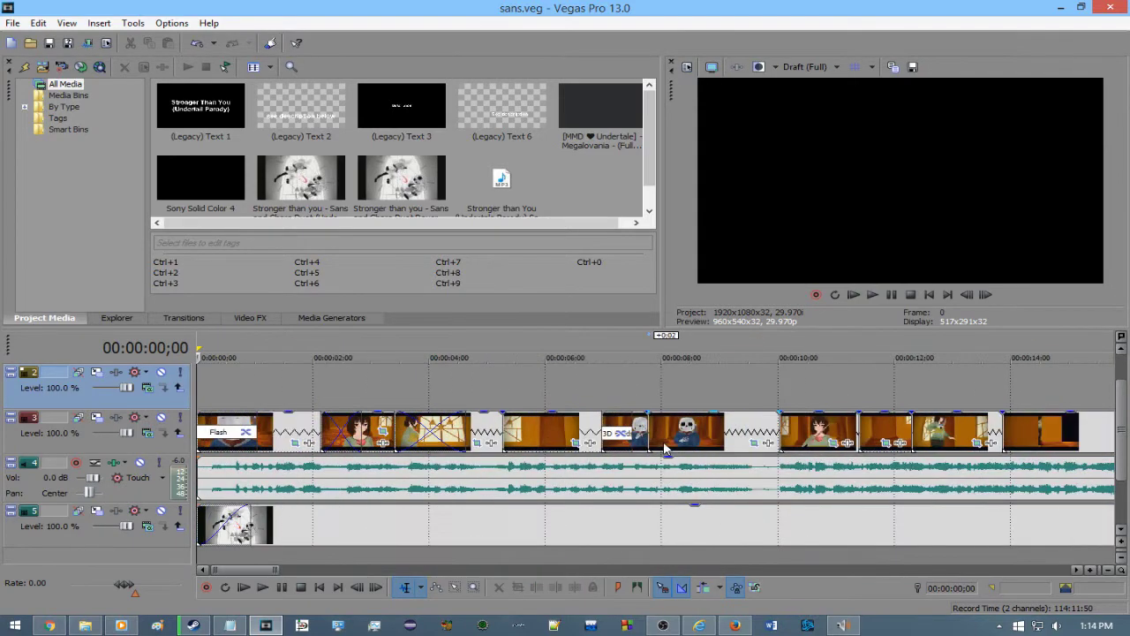
scroll(425, 400, down, 2)
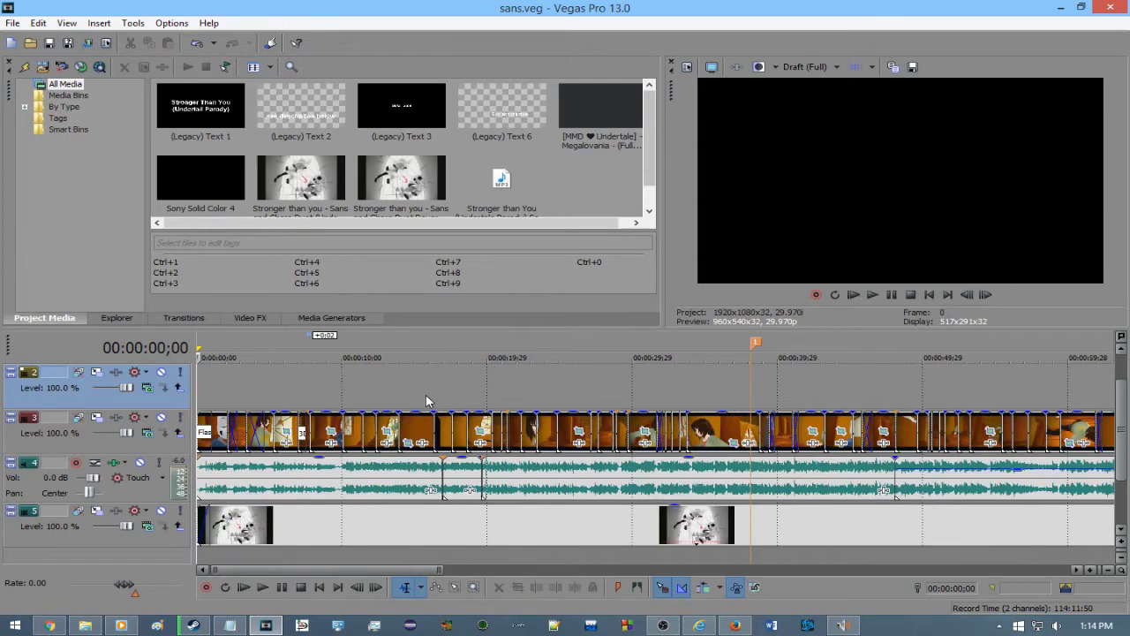
scroll(426, 394, up, 1)
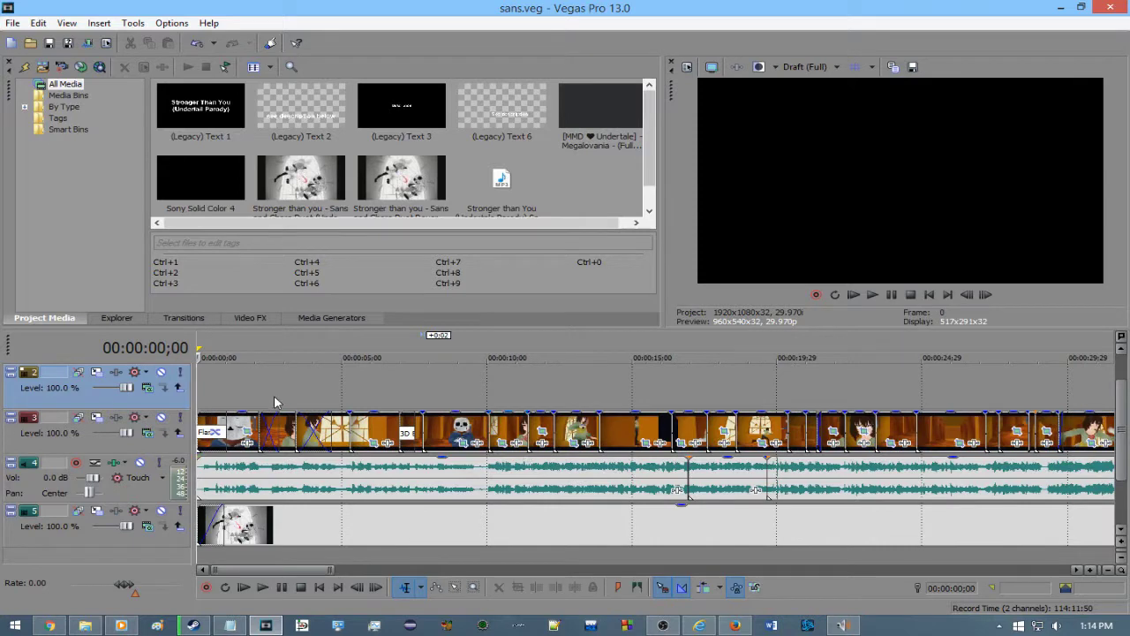
key(space)
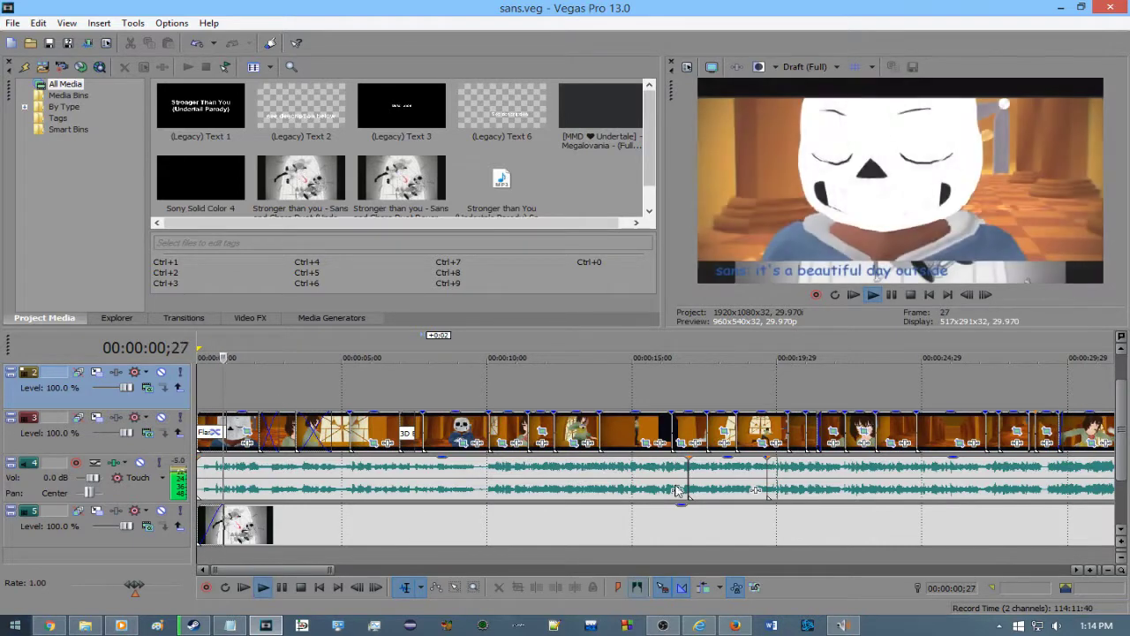
key(space)
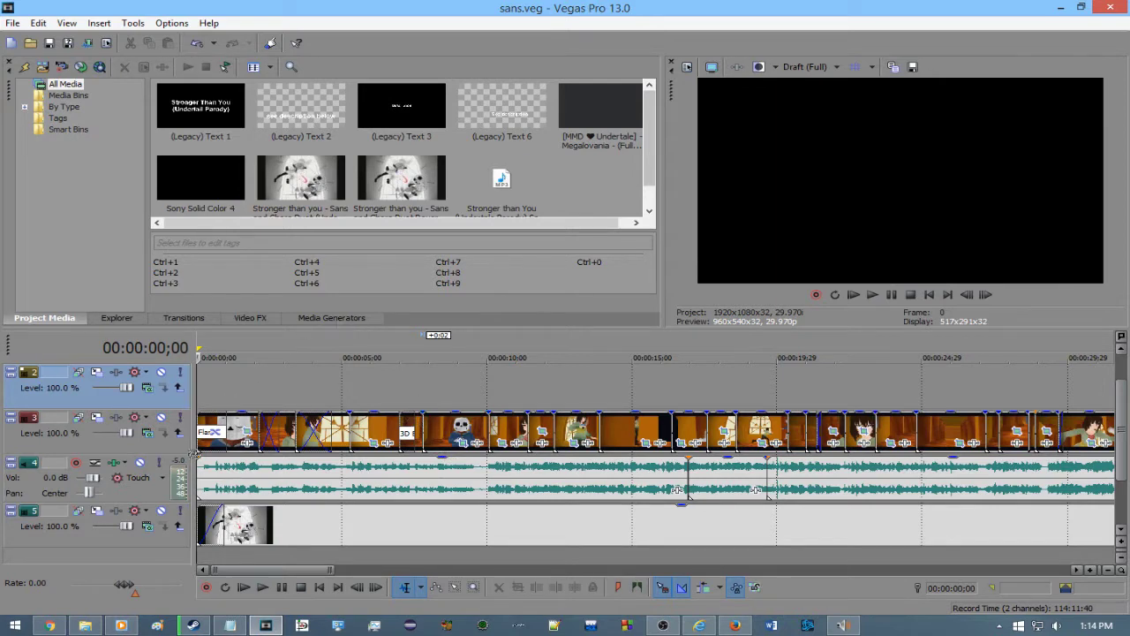
key(space)
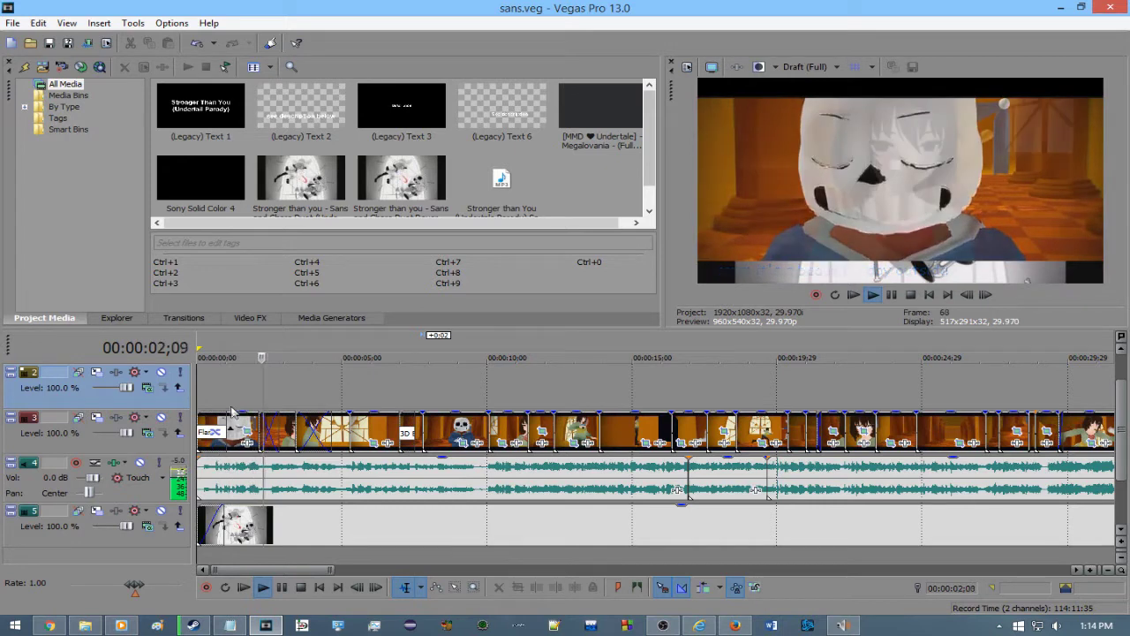
key(space)
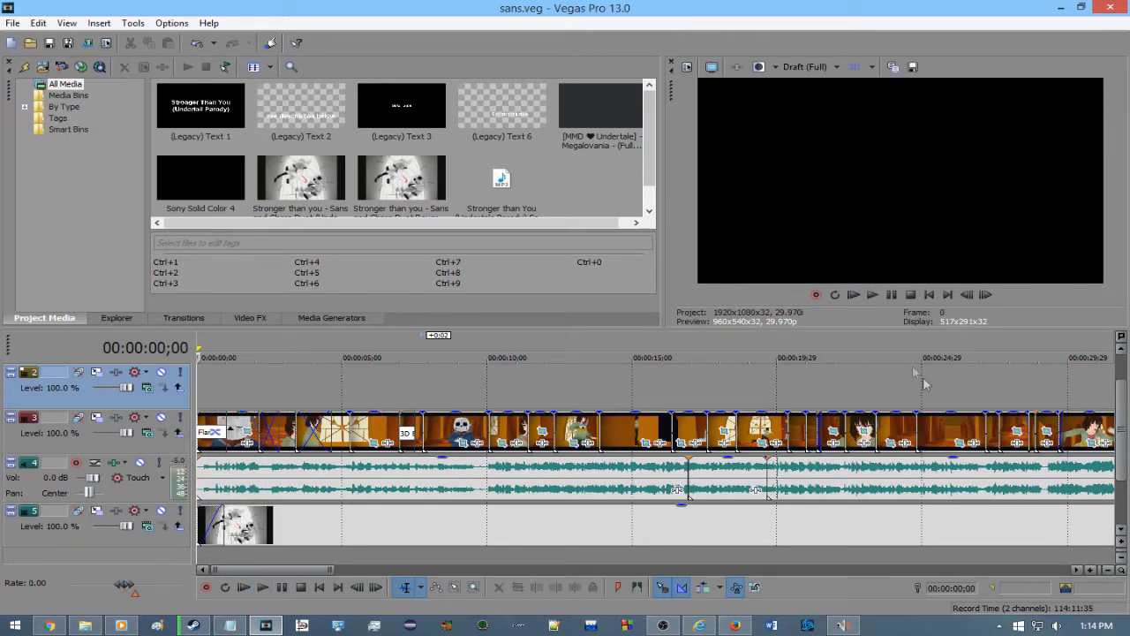
key(space)
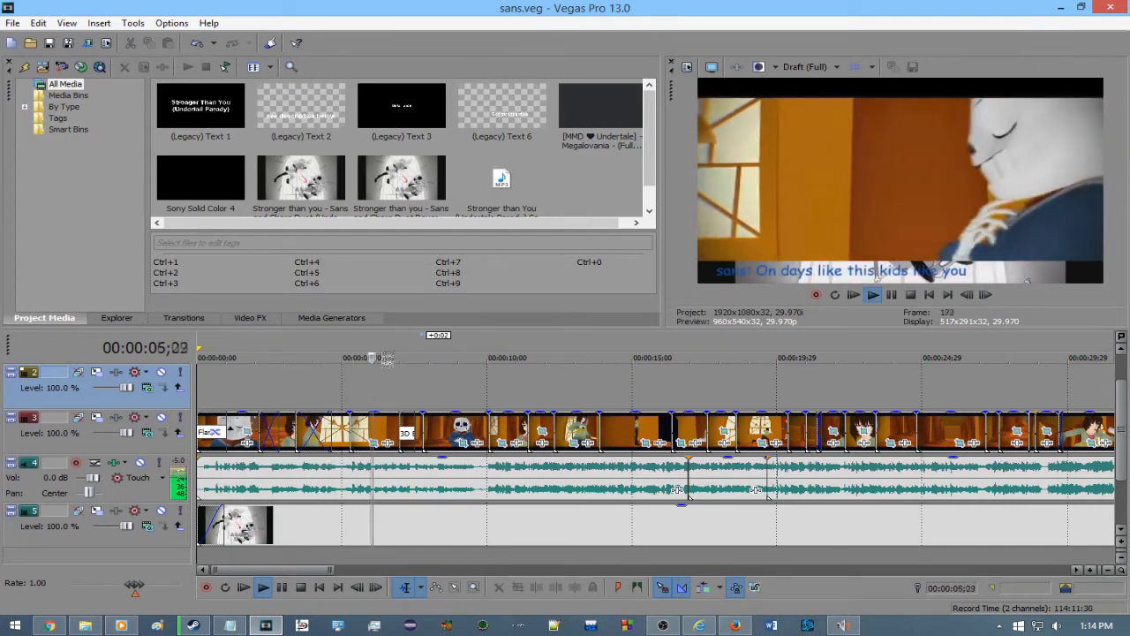
key(space)
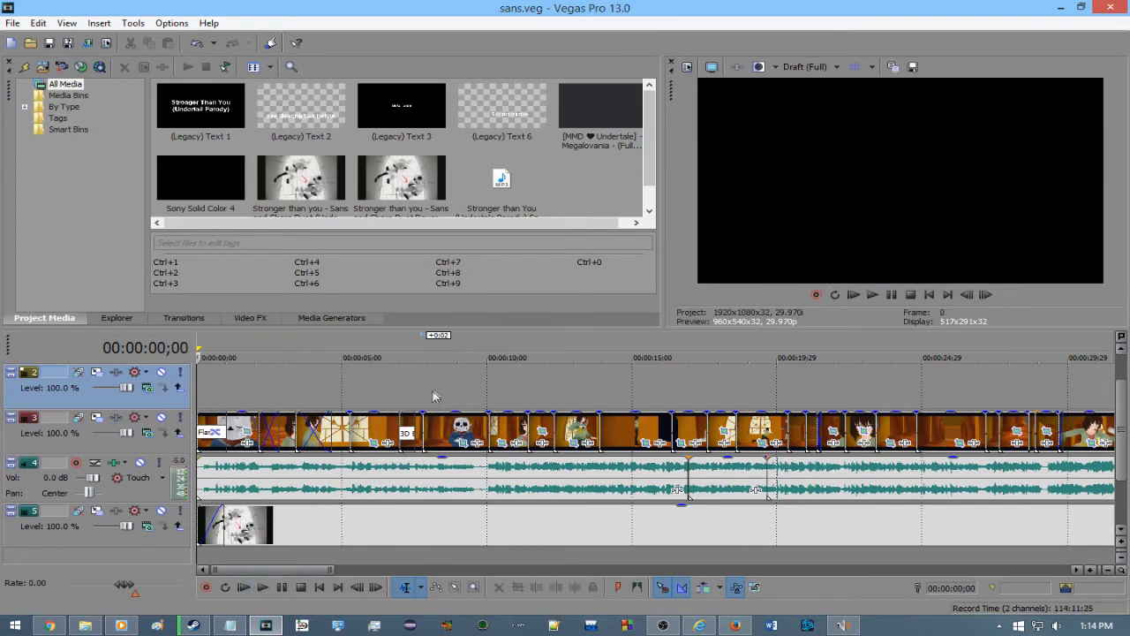
- Scrub back and forth through the first clips and play the opening from 00:00:00;10
click(216, 384)
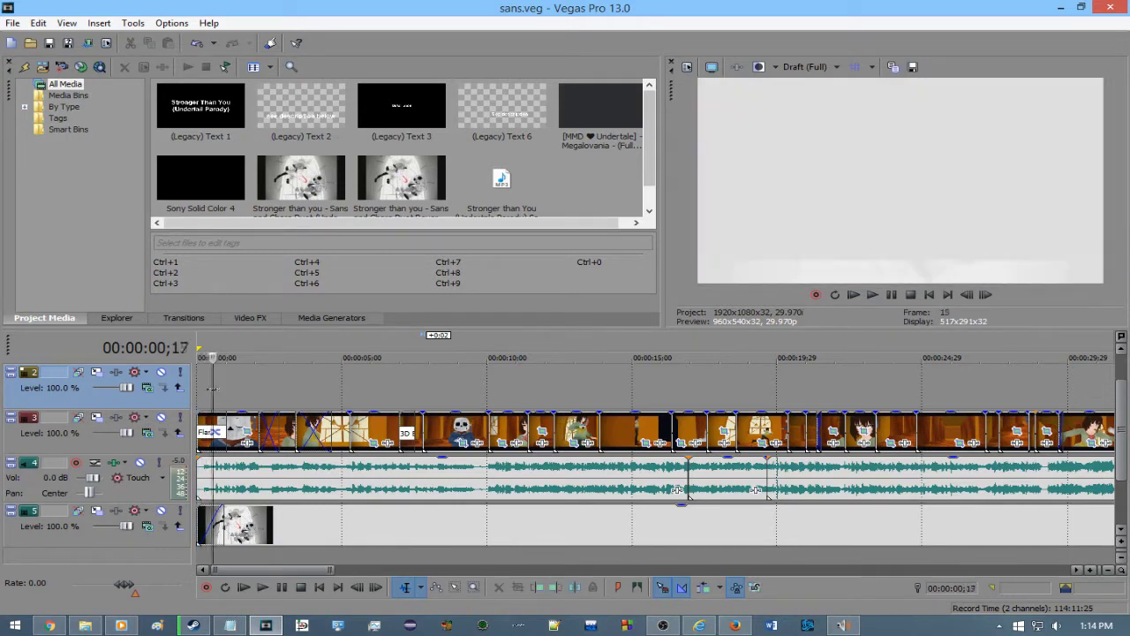
click(252, 385)
drag(252, 385, 387, 386)
drag(391, 379, 201, 379)
key(space)
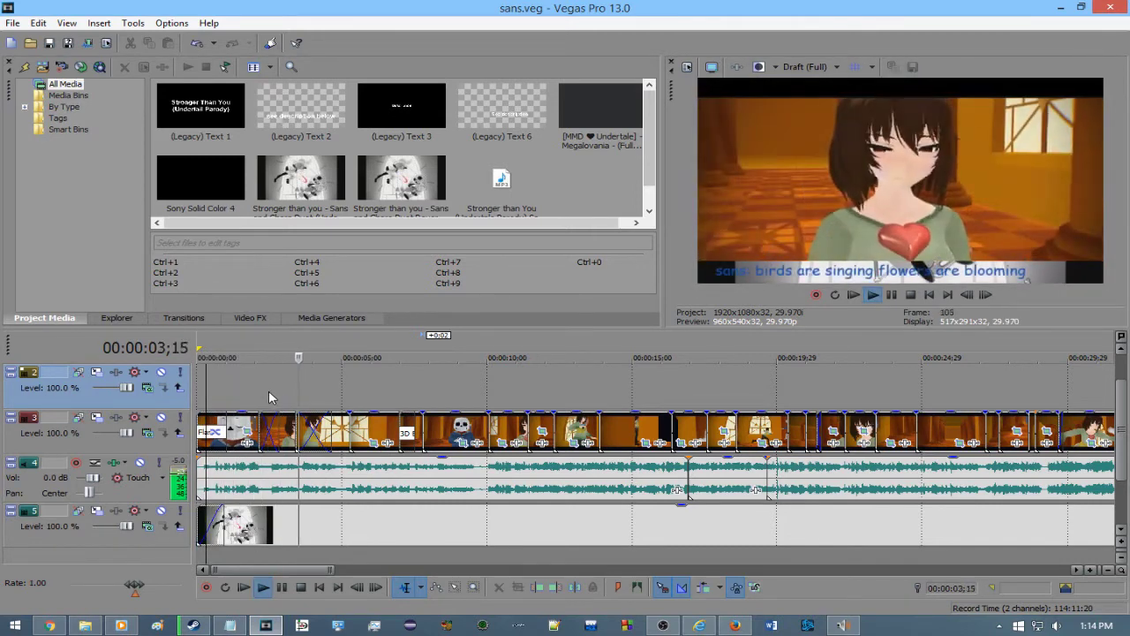
key(space)
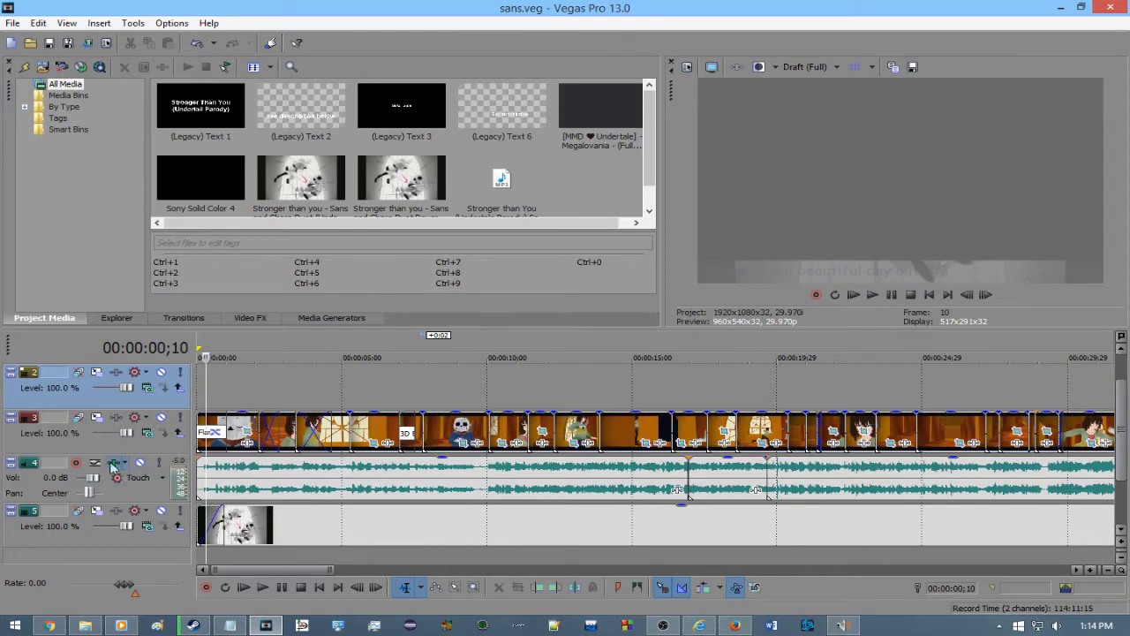
- Mute audio track 4 and play the opening clips without the music
click(139, 461)
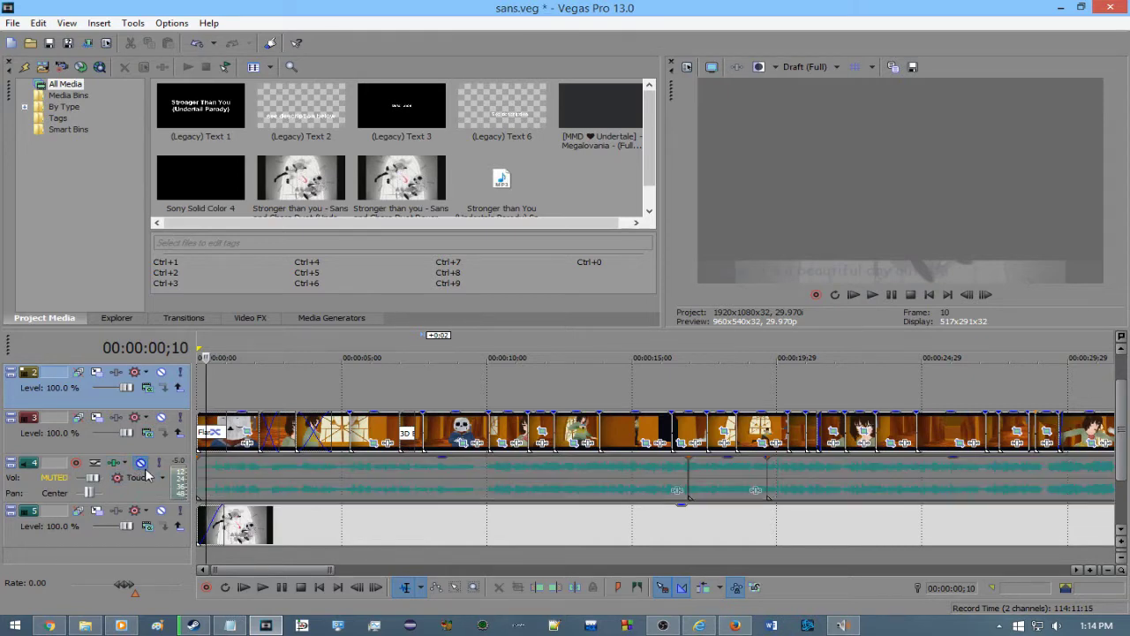
key(space)
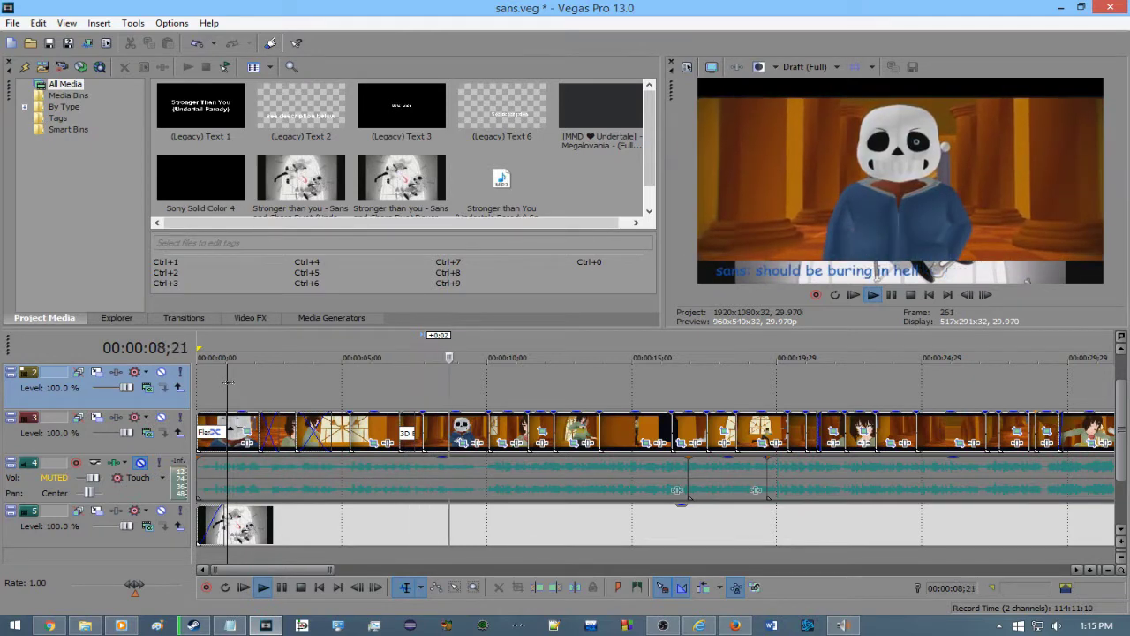
key(space)
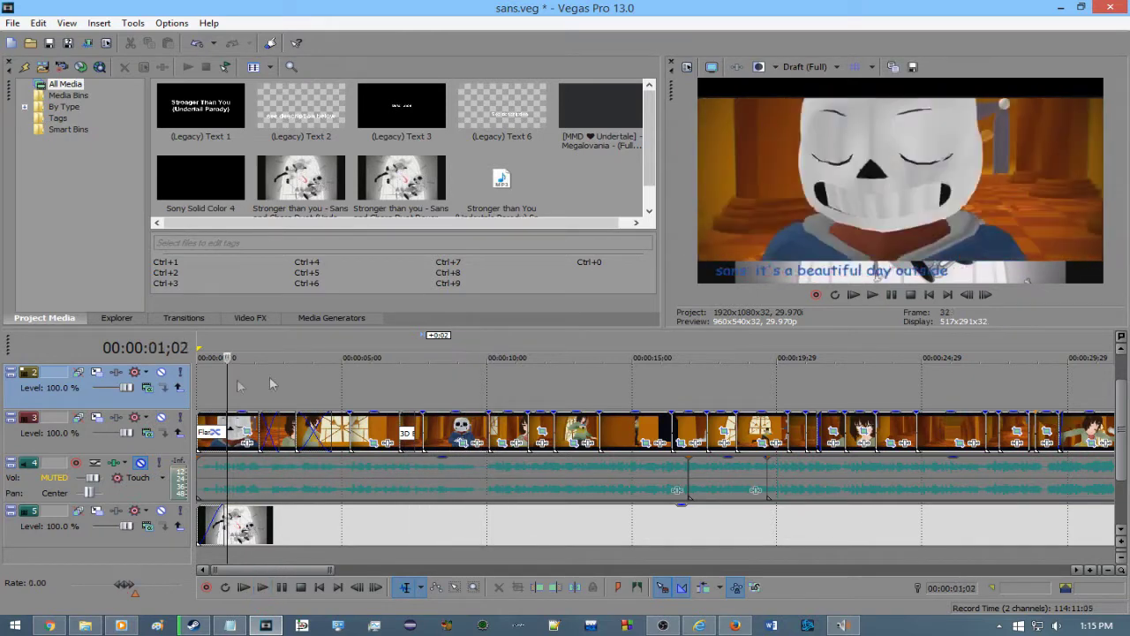
- Unmute audio track 4 and play the 3D Blinds transition with sound from 00:00:06;29
click(397, 387)
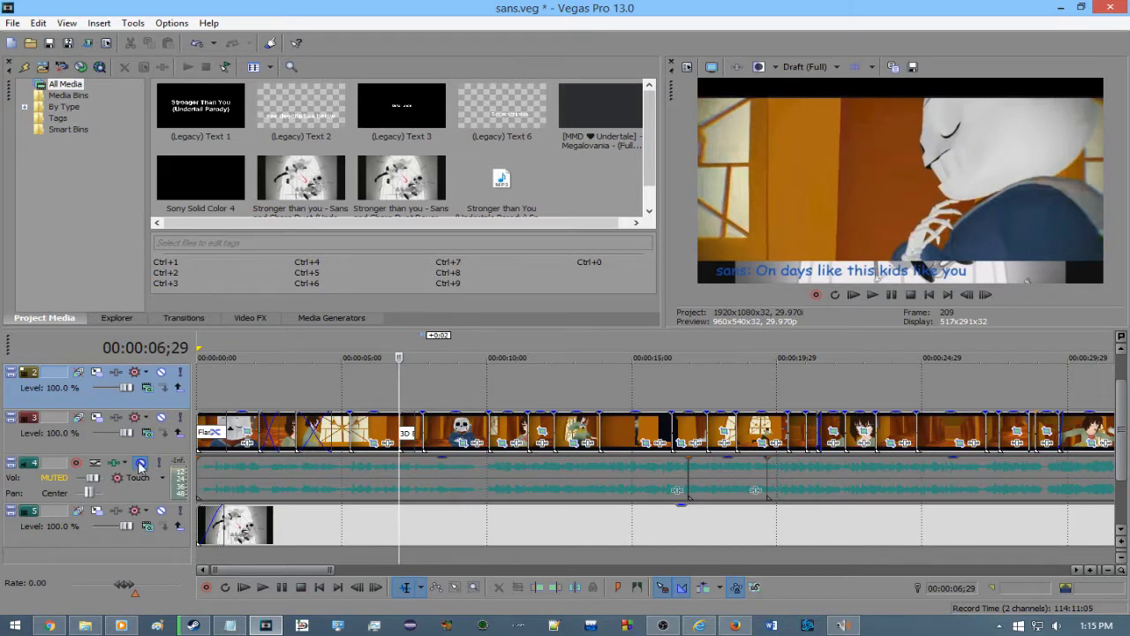
click(140, 463)
key(space)
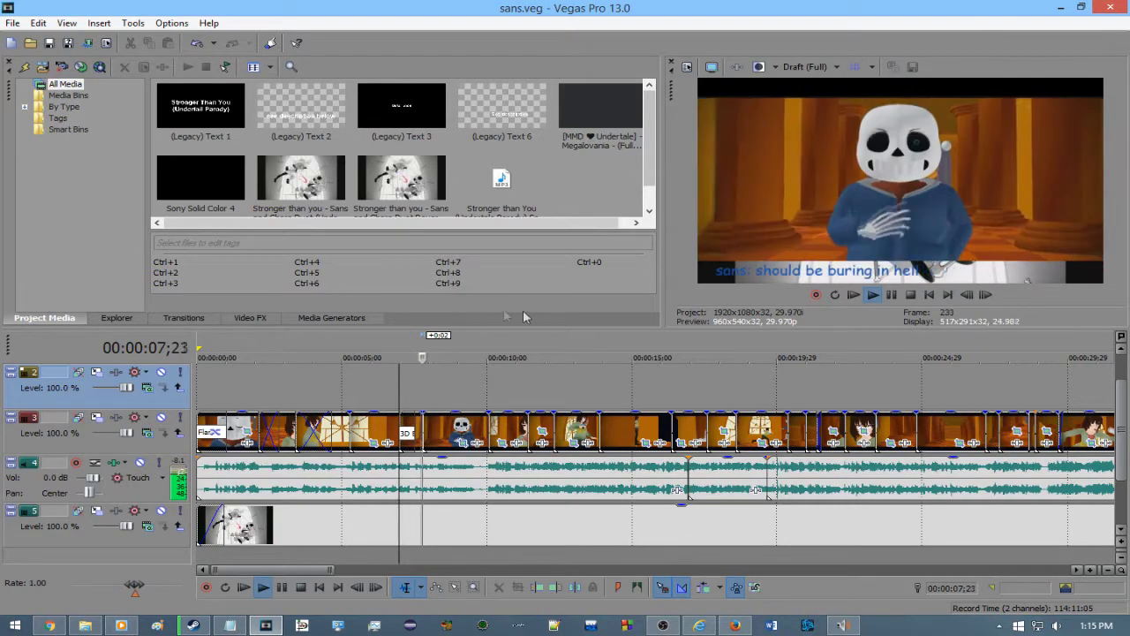
key(space)
- Place the playhead at 00:00:06;12, in the clip just before the 3D Blinds transition
scroll(744, 445, up, 4)
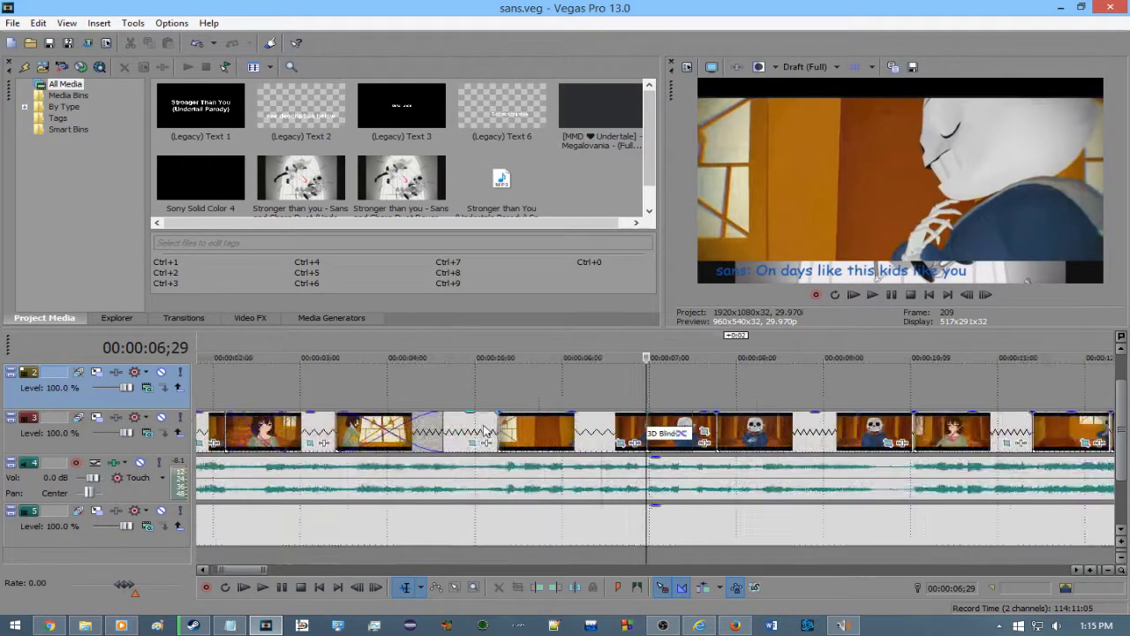
scroll(744, 451, down, 6)
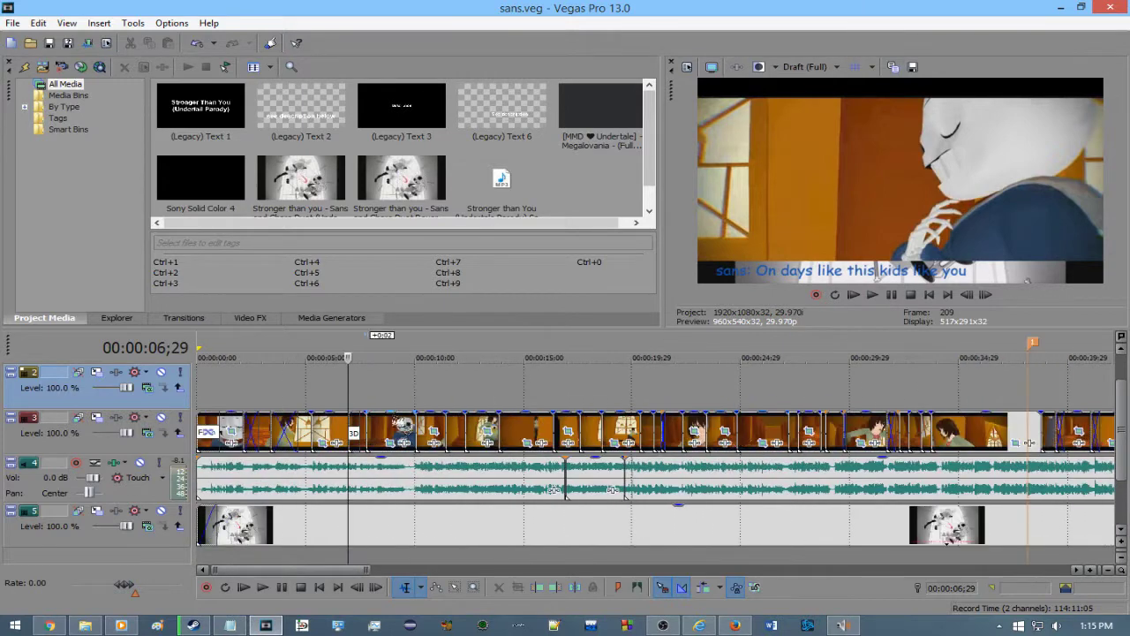
scroll(422, 430, up, 3)
click(475, 388)
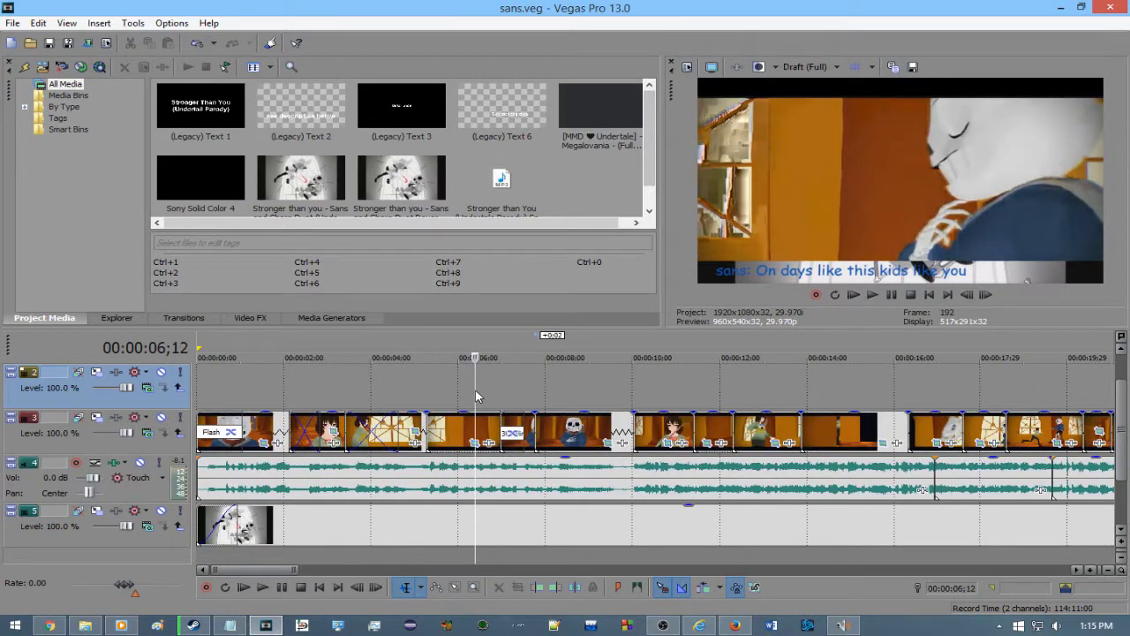
- Play the 3D Blinds transition from 00:00:06;12, and the clip that follows it from 00:00:07;23
key(space)
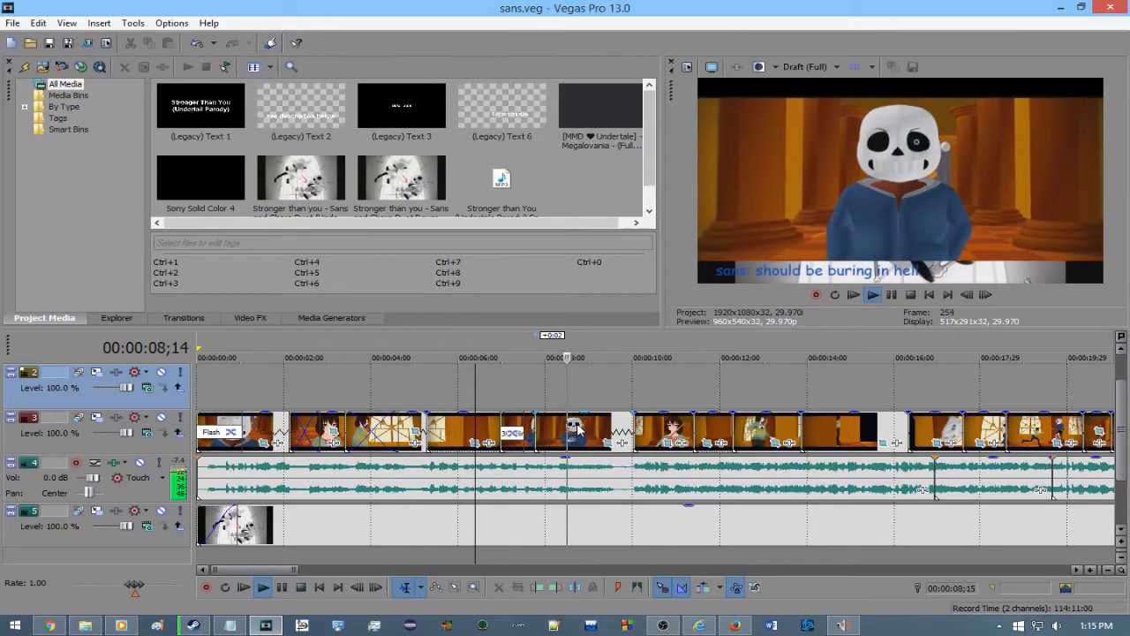
key(space)
click(528, 398)
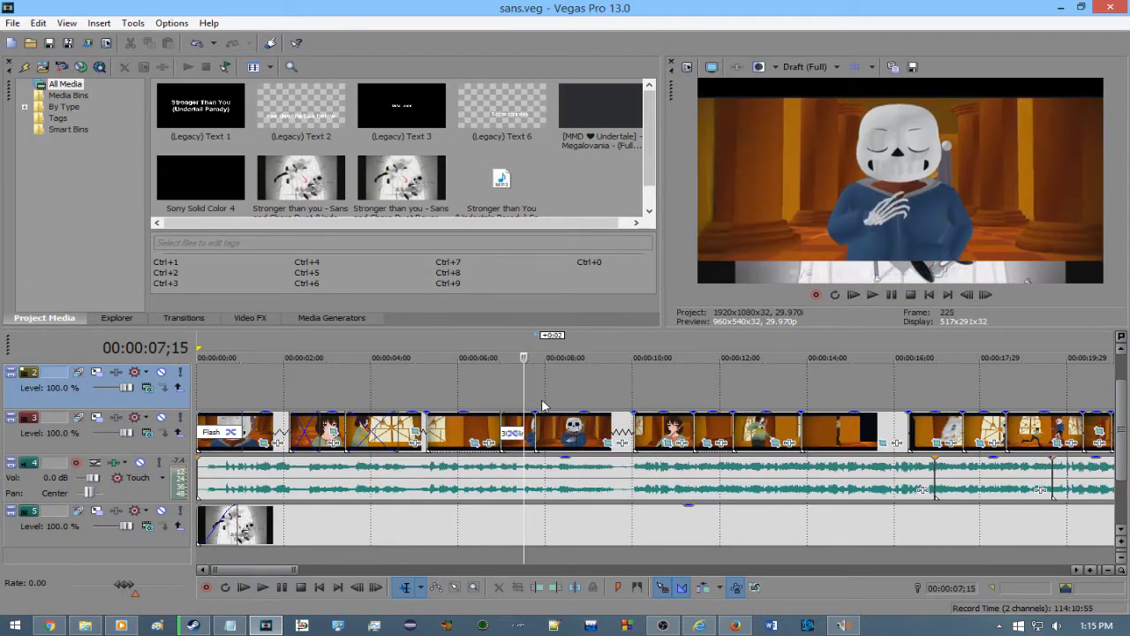
key(space)
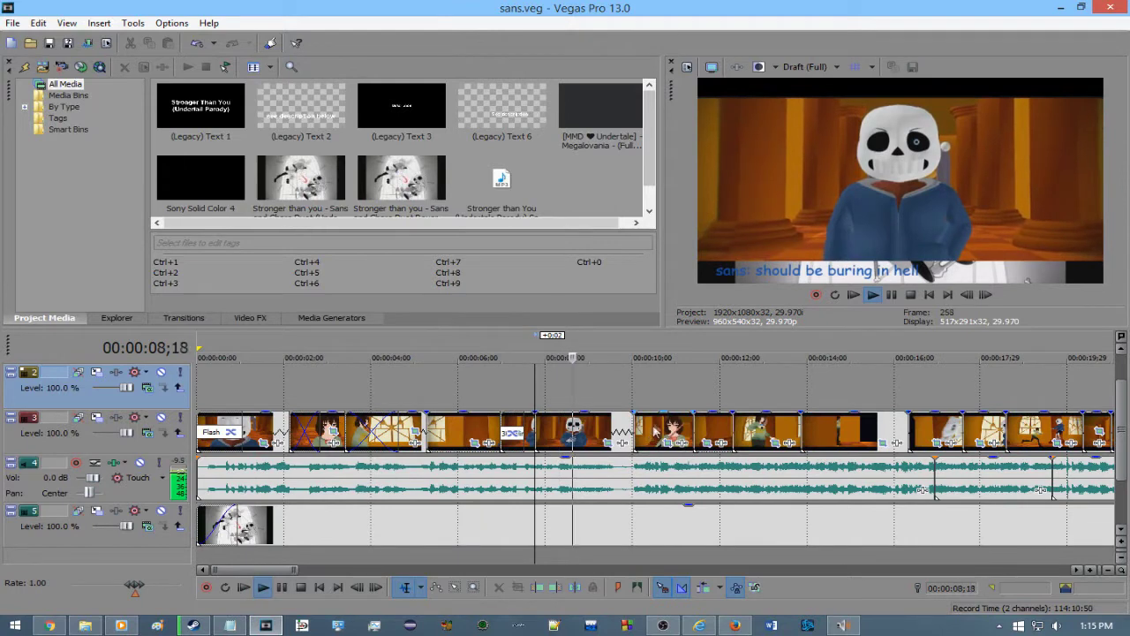
key(space)
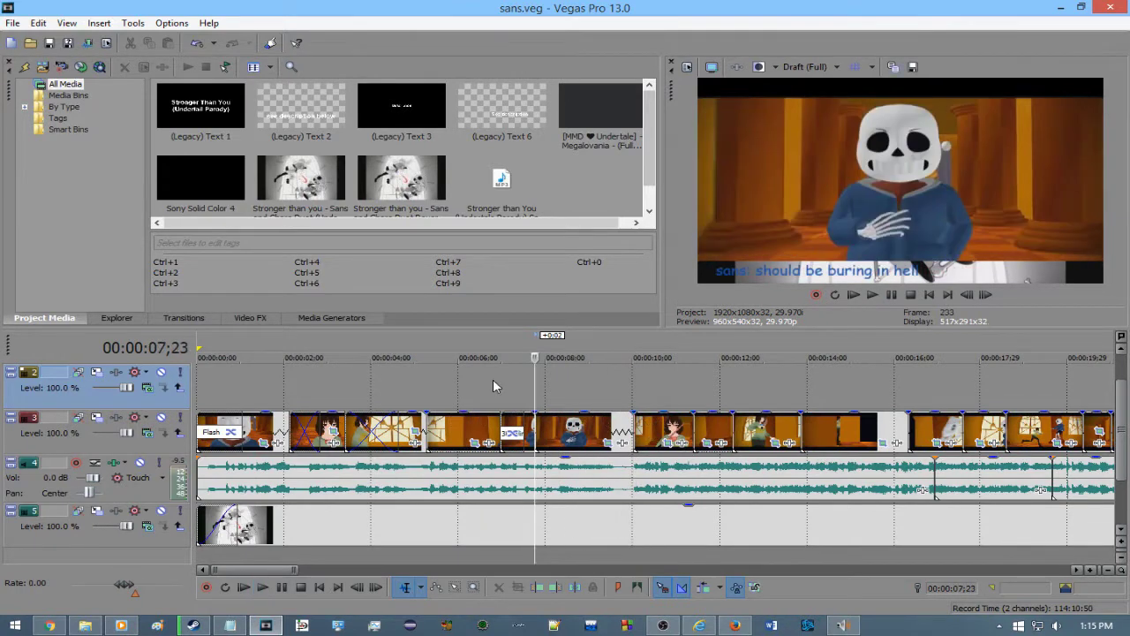
- Scrub around the end of the 3D Blinds transition and play it again from 00:00:06;23
click(493, 378)
click(545, 394)
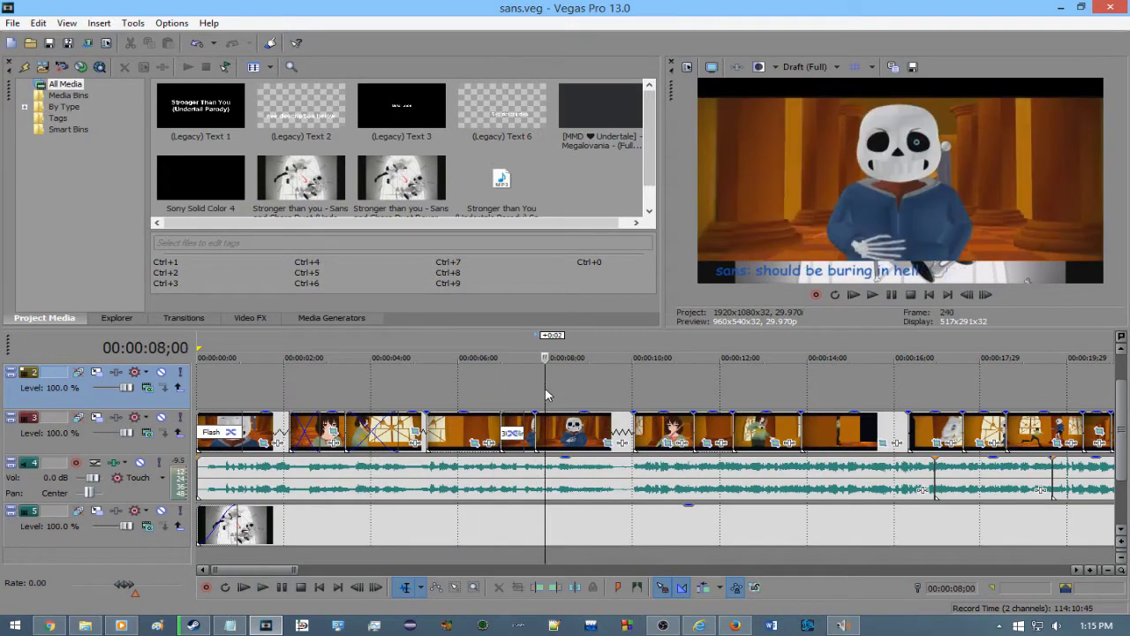
click(533, 386)
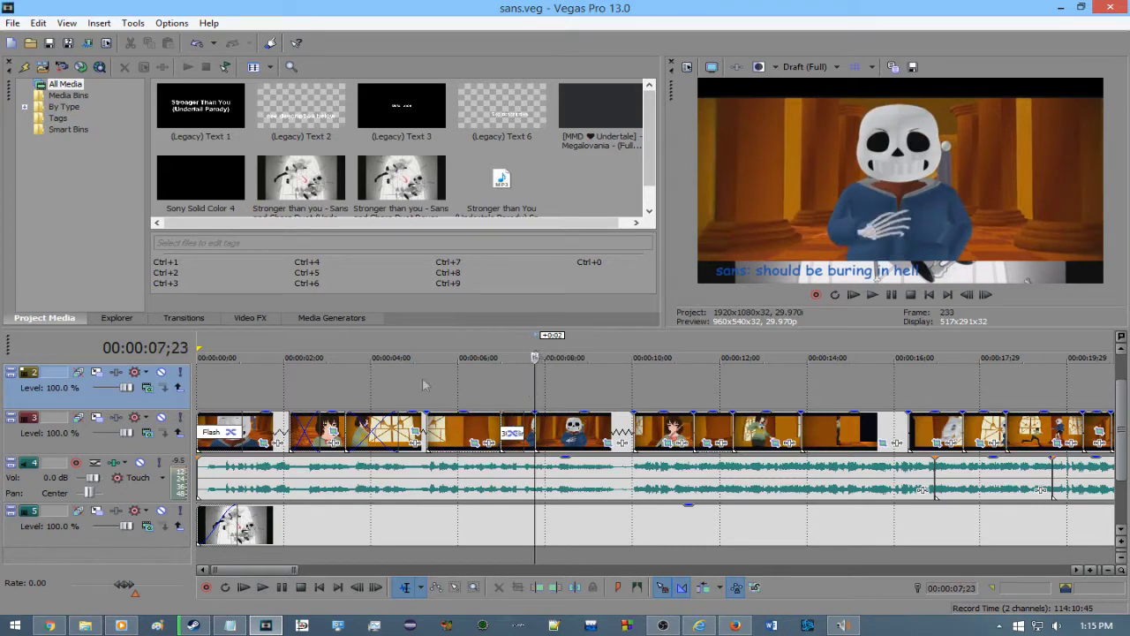
click(491, 385)
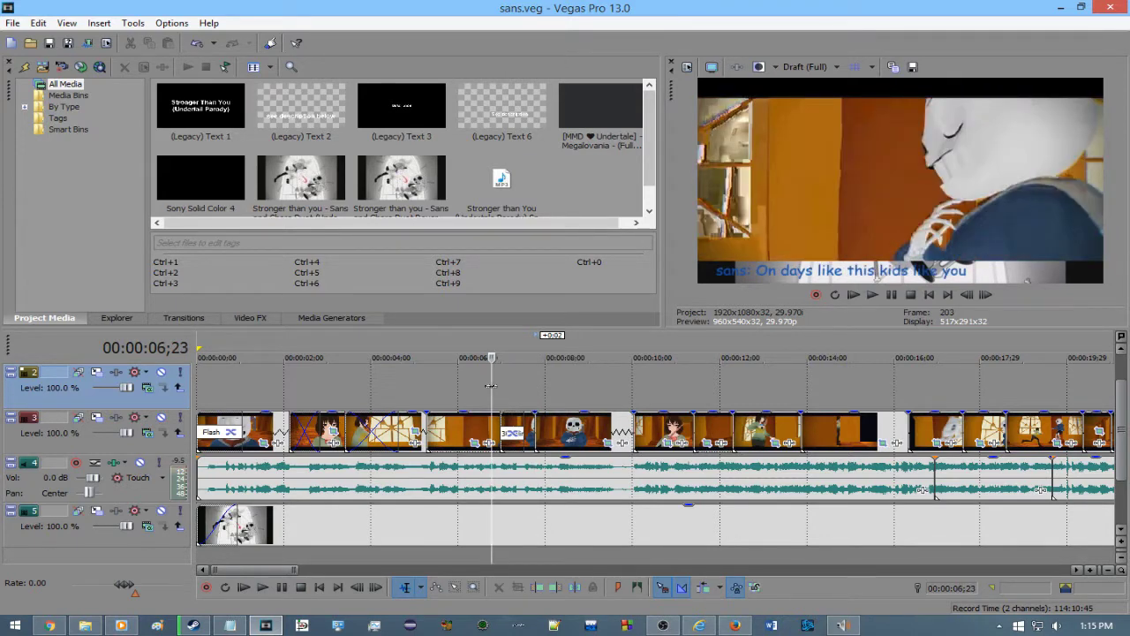
key(space)
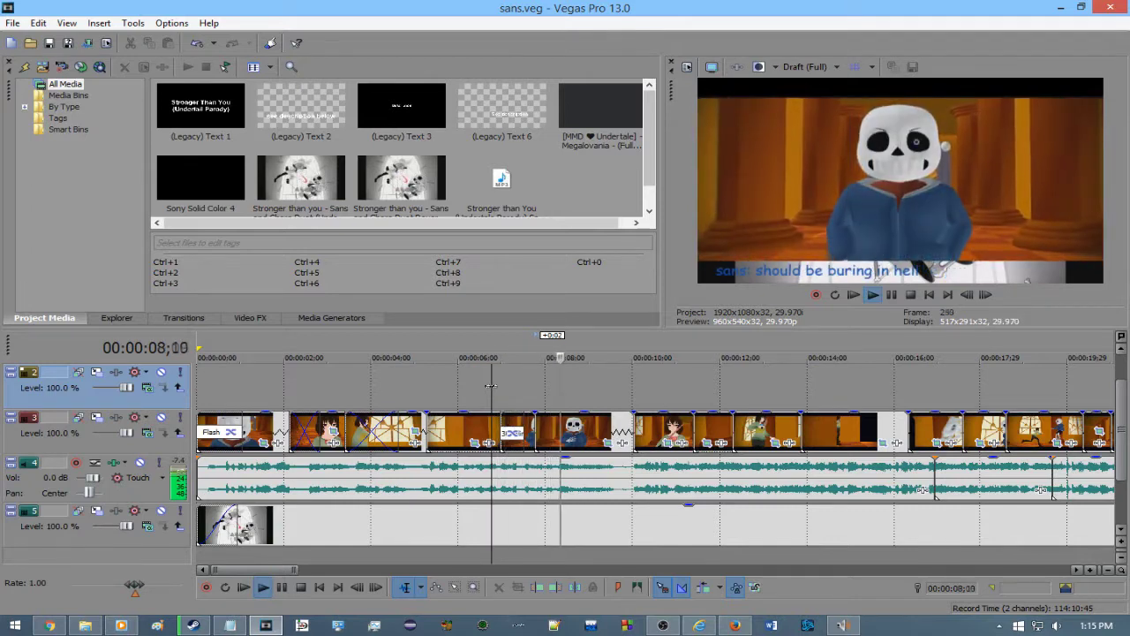
key(space)
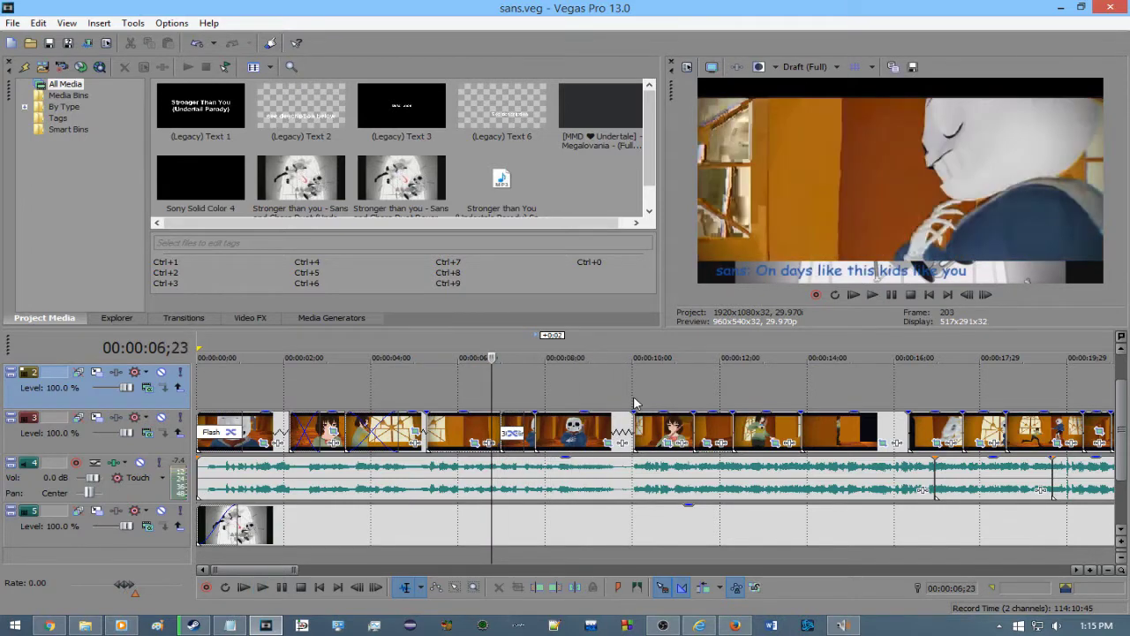
- Play the sequence from the clip cut at 00:00:10;01 to check it against the music change
click(634, 402)
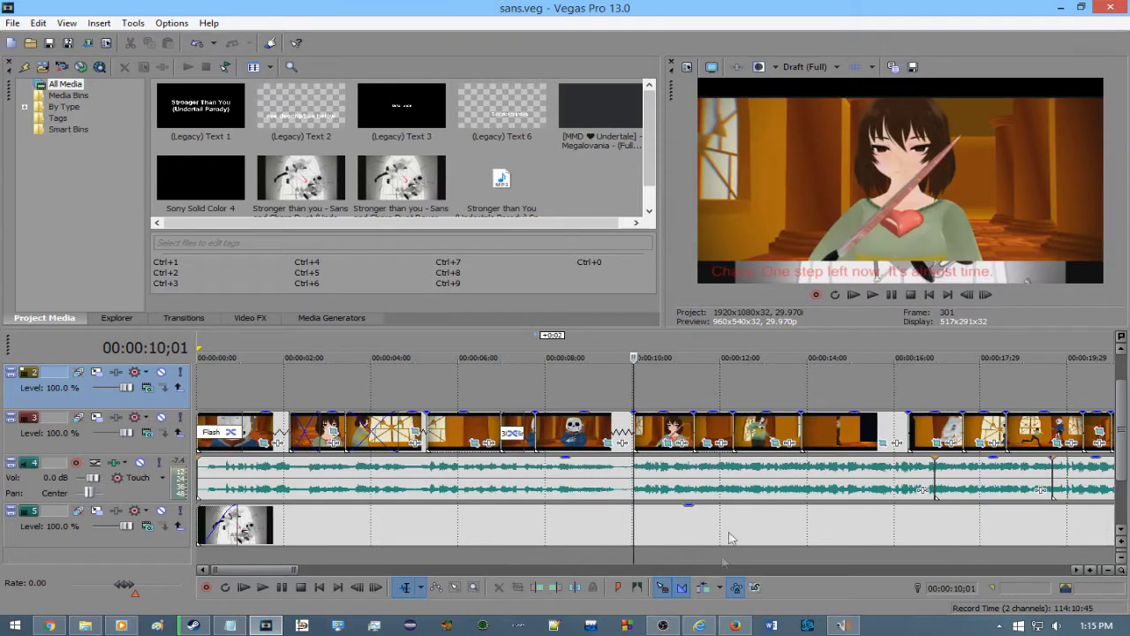
scroll(729, 537, up, 5)
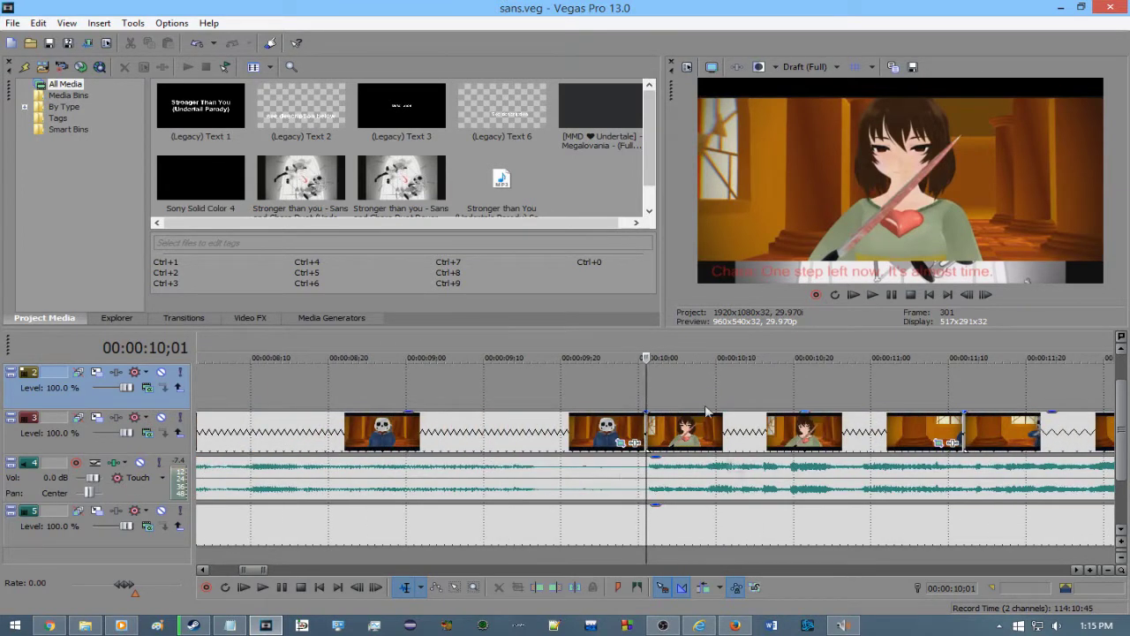
scroll(645, 396, down, 6)
key(space)
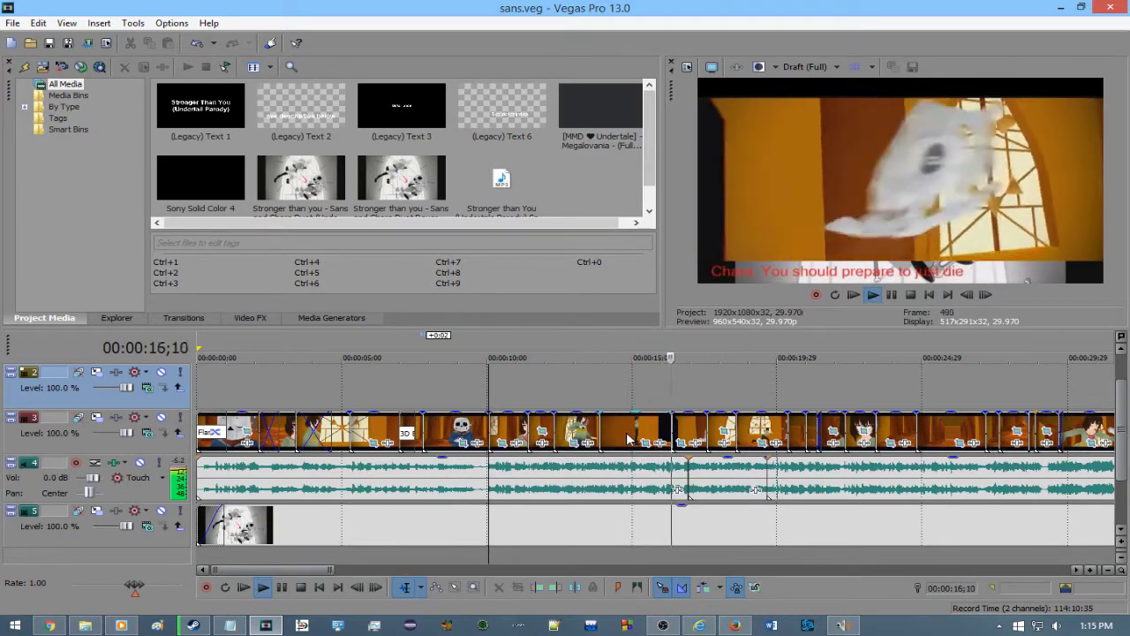
- Replay the clip that starts at 00:00:13;26 with the music
click(600, 399)
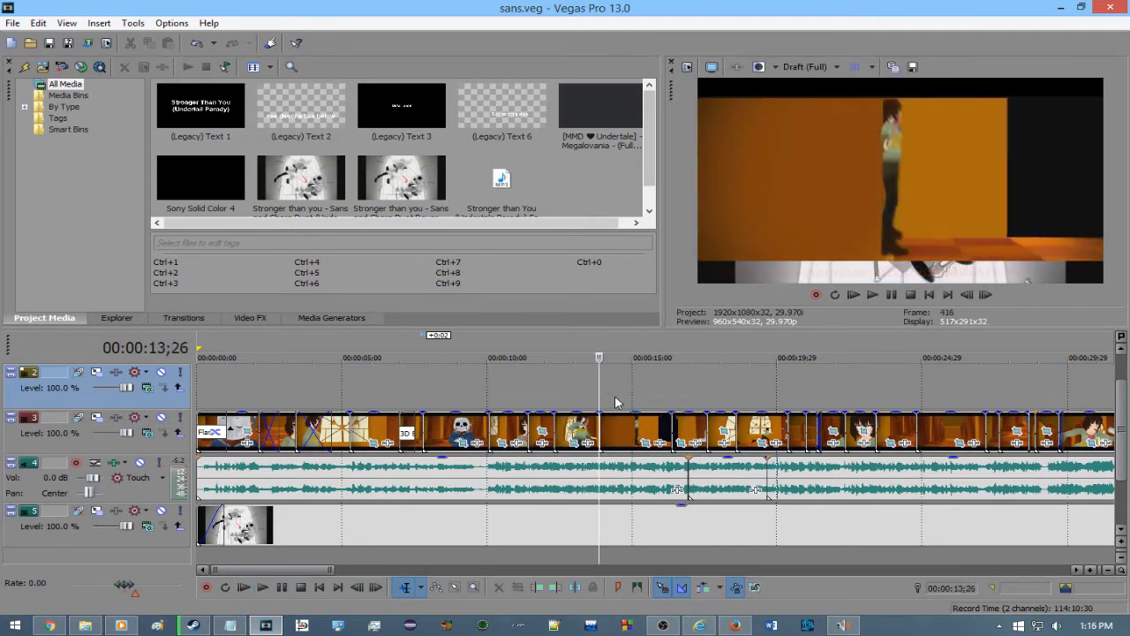
scroll(615, 402, up, 4)
key(space)
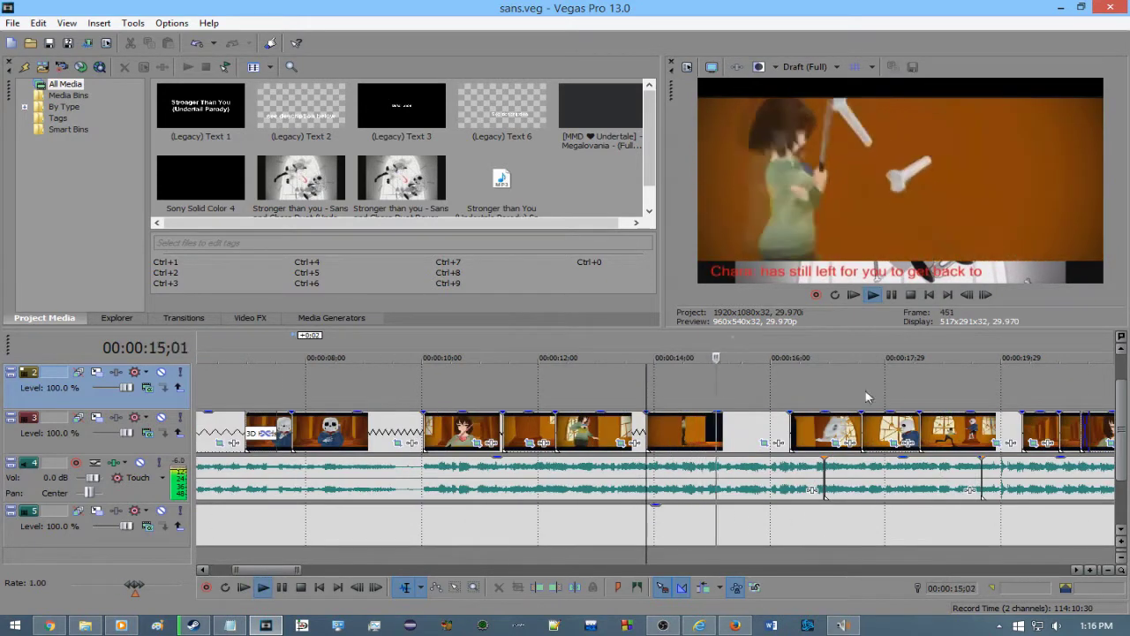
key(space)
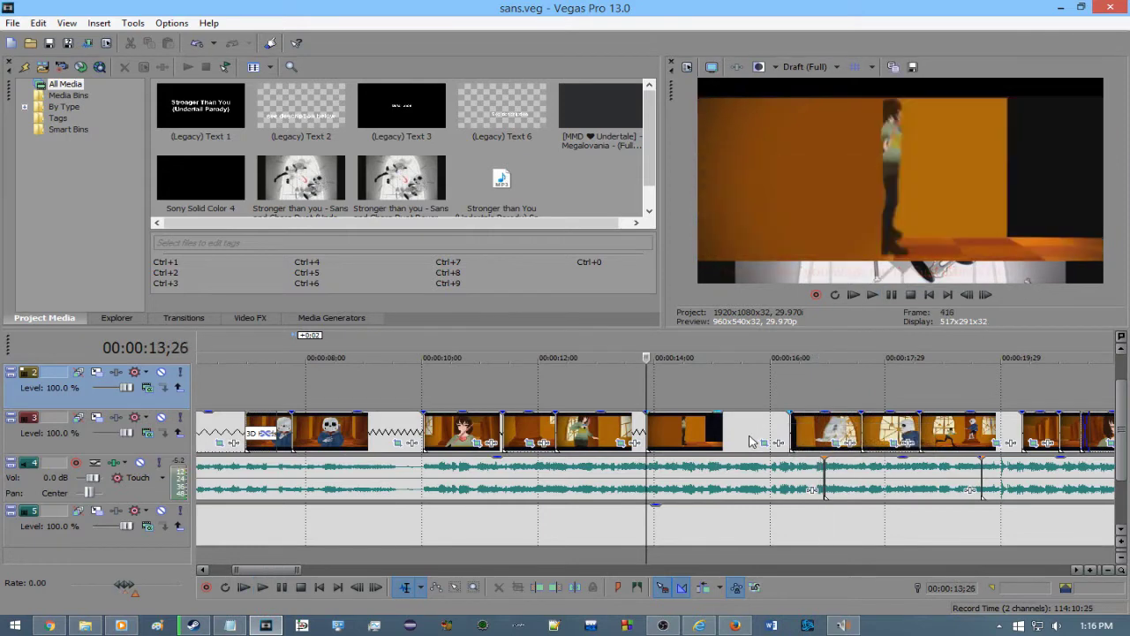
- Add an unnamed timeline marker at 00:00:15;24, within the track 3 clip that starts at 00:00:13;26, and delete it again
click(750, 441)
click(758, 422)
mouse_move(758, 422)
mouse_down()
mouse_move(724, 429)
mouse_move(761, 439)
mouse_move(774, 433)
mouse_move(747, 431)
mouse_move(790, 430)
mouse_move(746, 429)
mouse_move(771, 423)
mouse_move(752, 424)
mouse_move(758, 416)
mouse_up()
scroll(757, 416, down, 5)
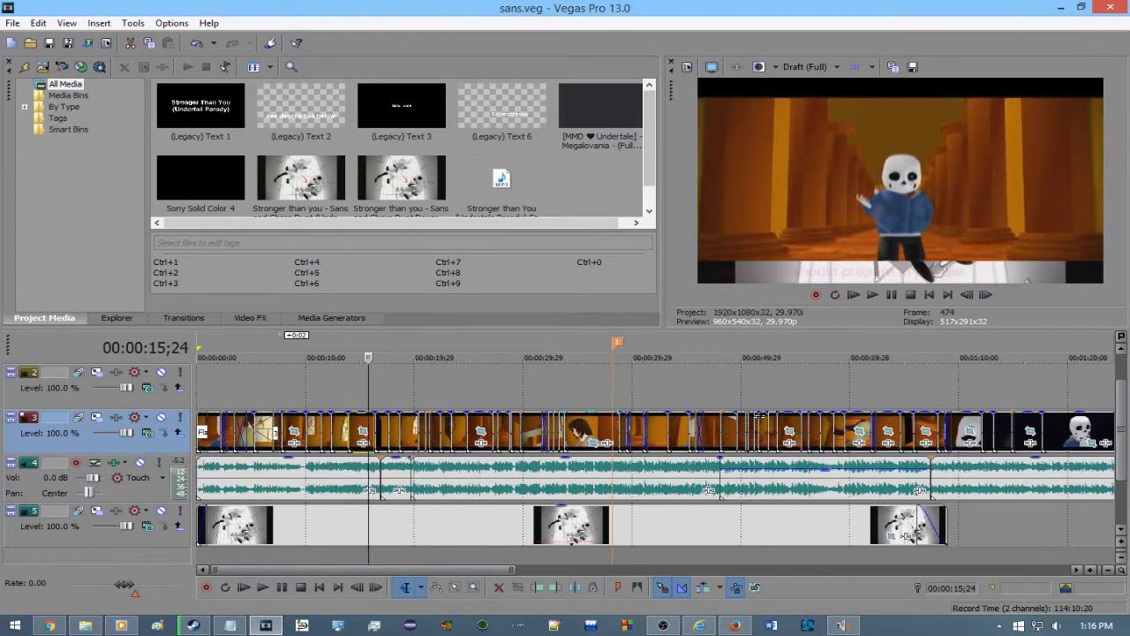
scroll(758, 415, up, 4)
scroll(760, 415, down, 2)
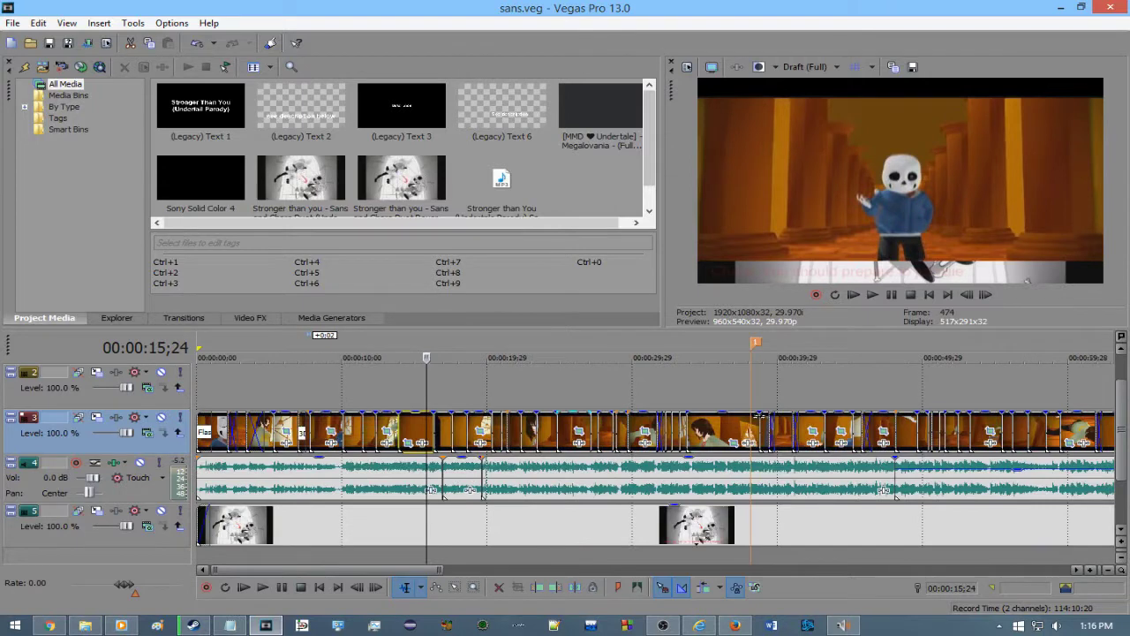
key(m)
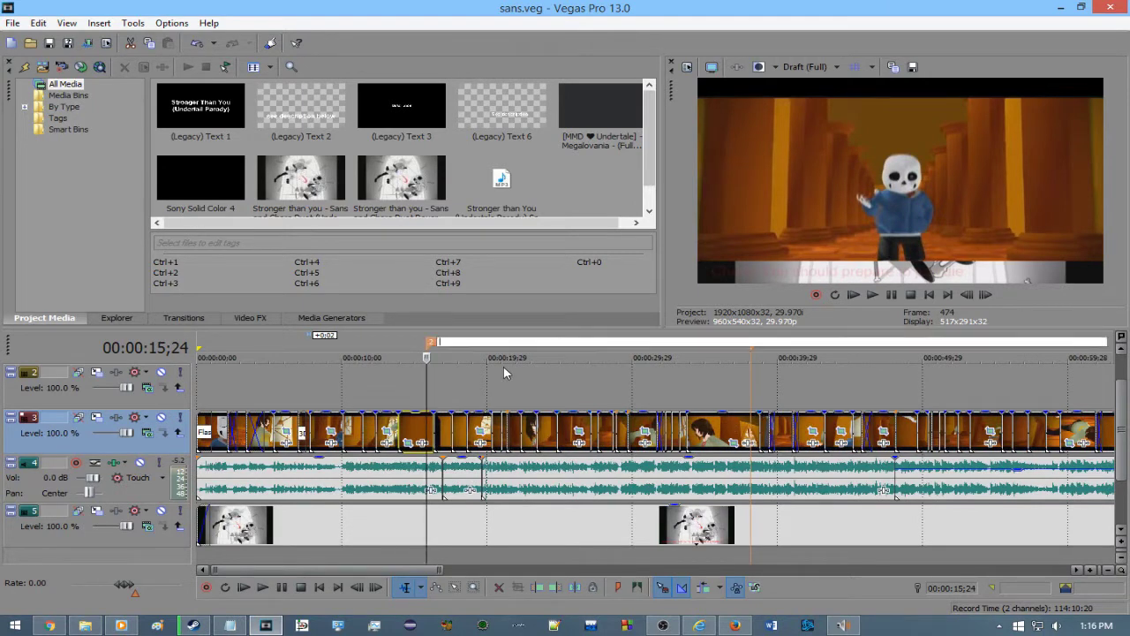
key(Return)
right_click(431, 344)
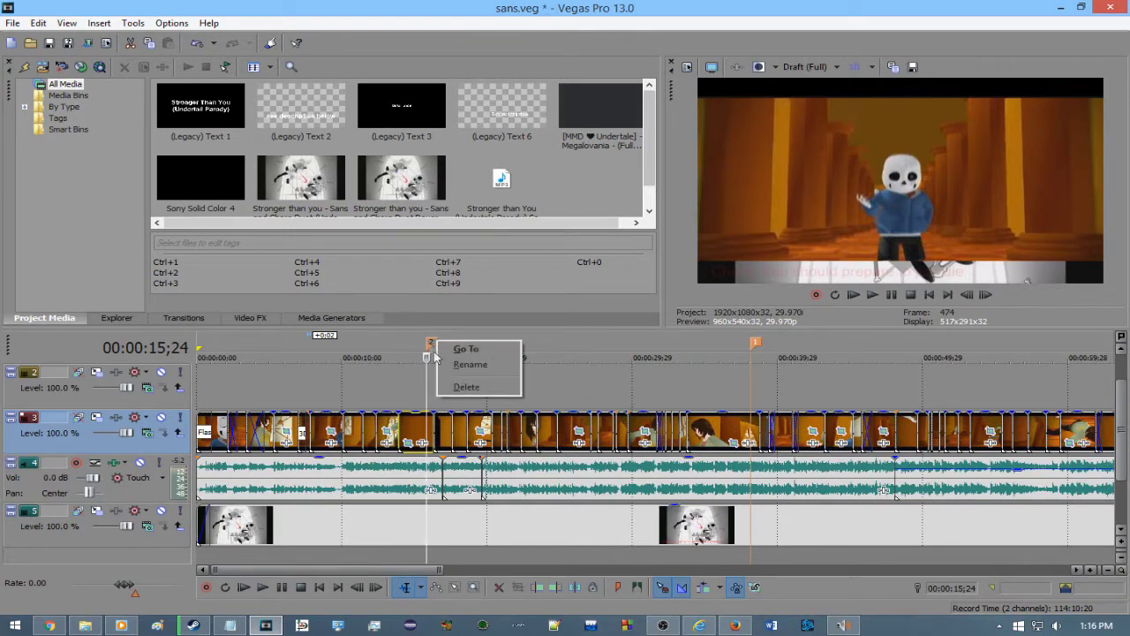
click(461, 383)
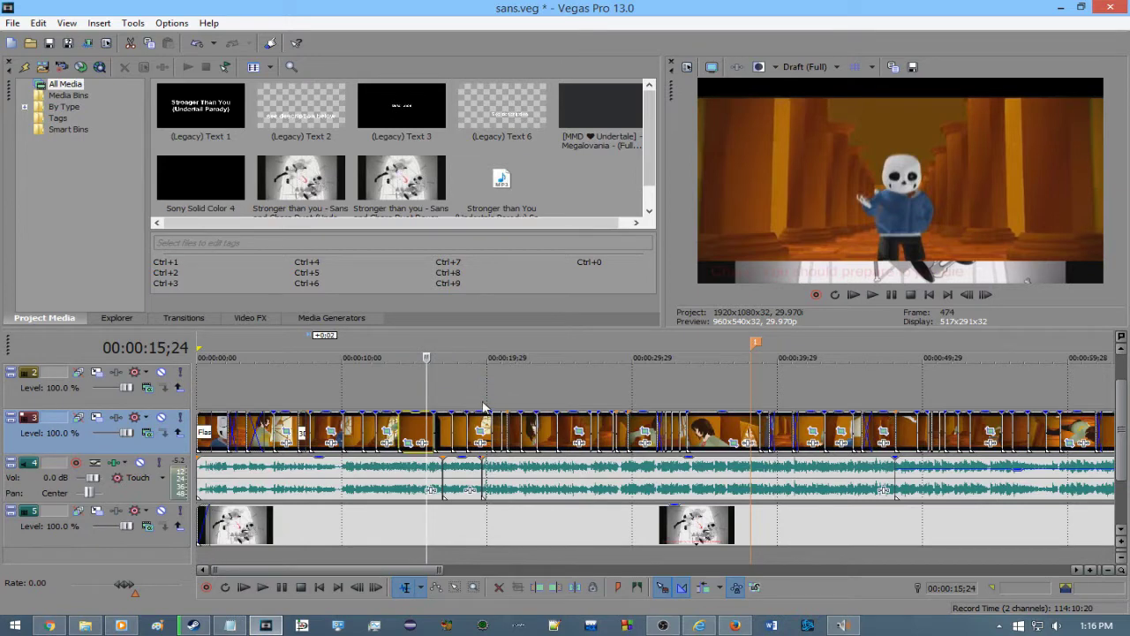
- Delete marker 1 from the timeline
scroll(484, 407, up, 4)
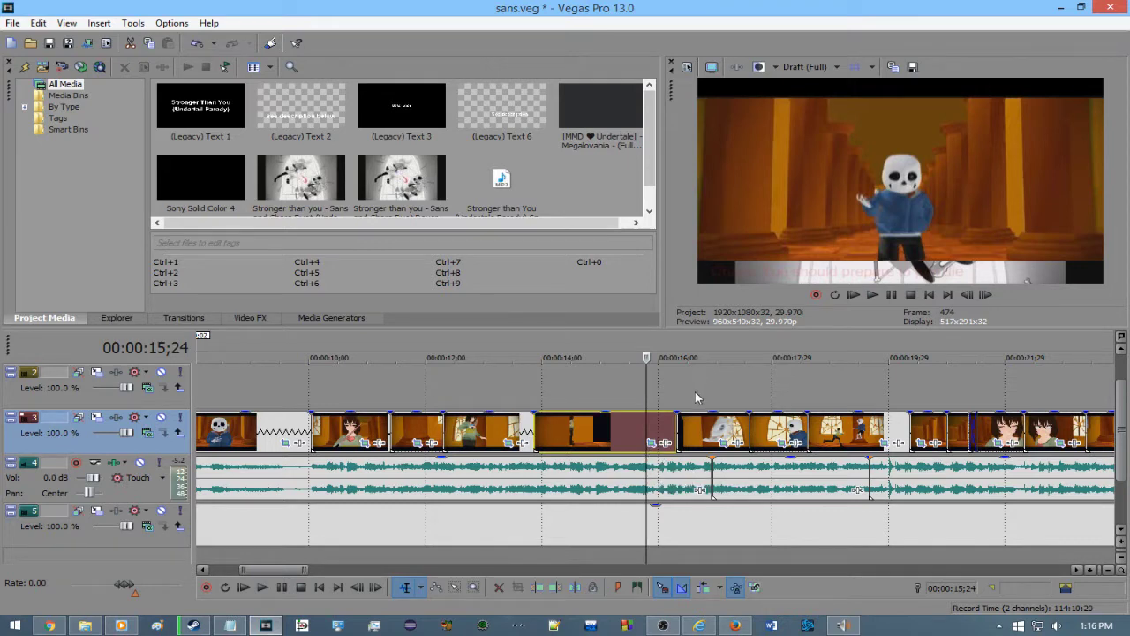
scroll(701, 398, down, 4)
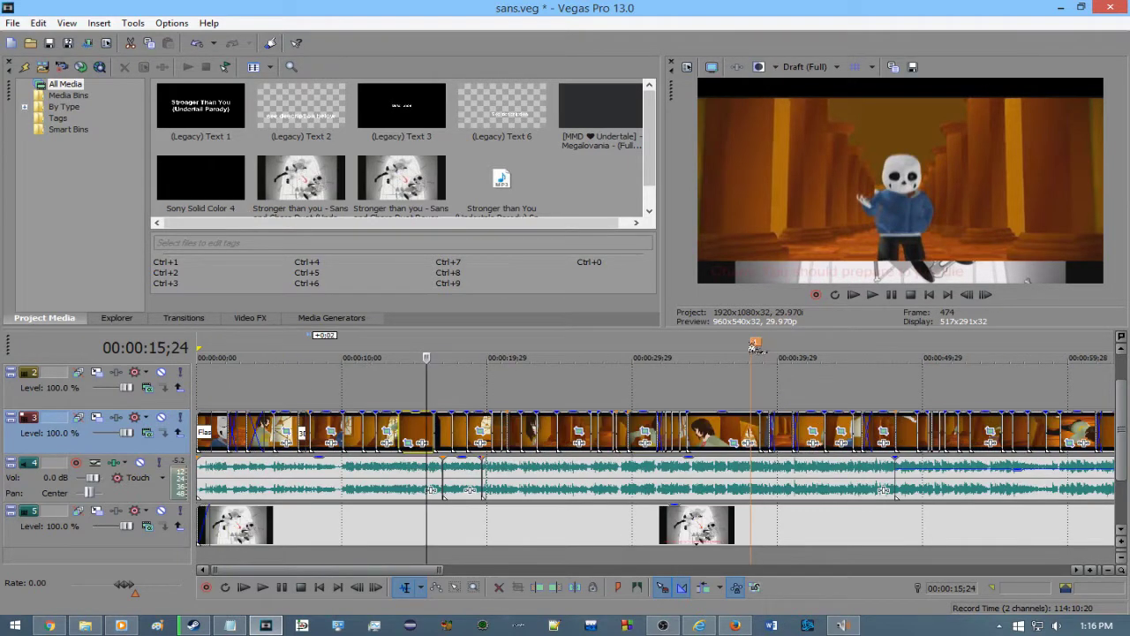
right_click(756, 345)
click(784, 388)
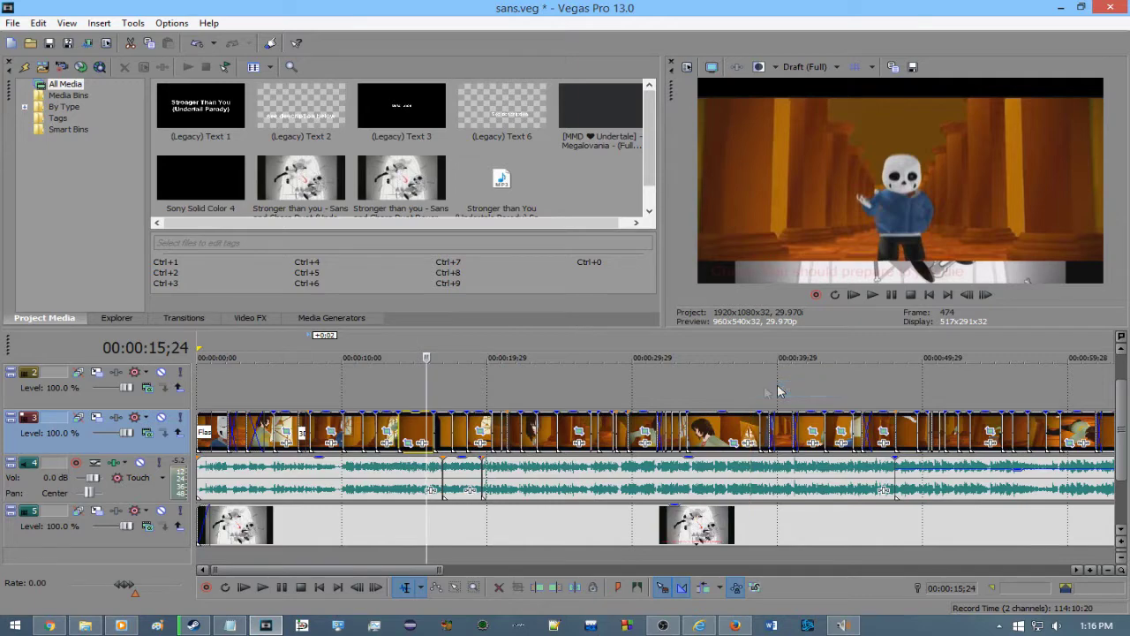
- Scrub back and forth through the track 3 clips between about 00:00:10 and 00:00:14 to examine their cuts
scroll(715, 405, up, 5)
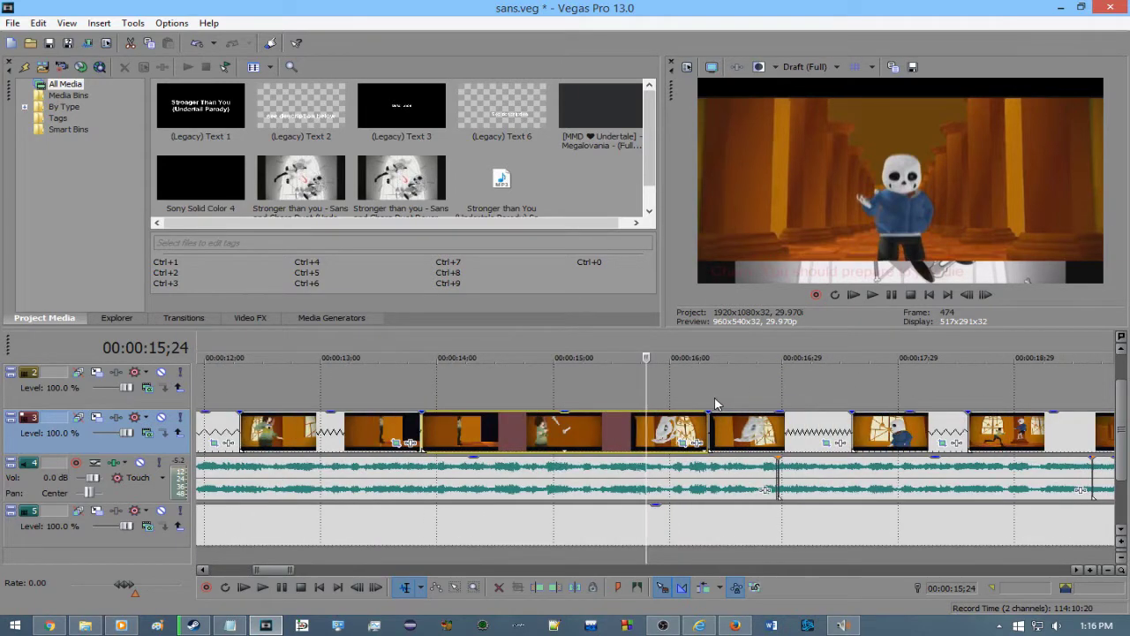
scroll(470, 415, down, 2)
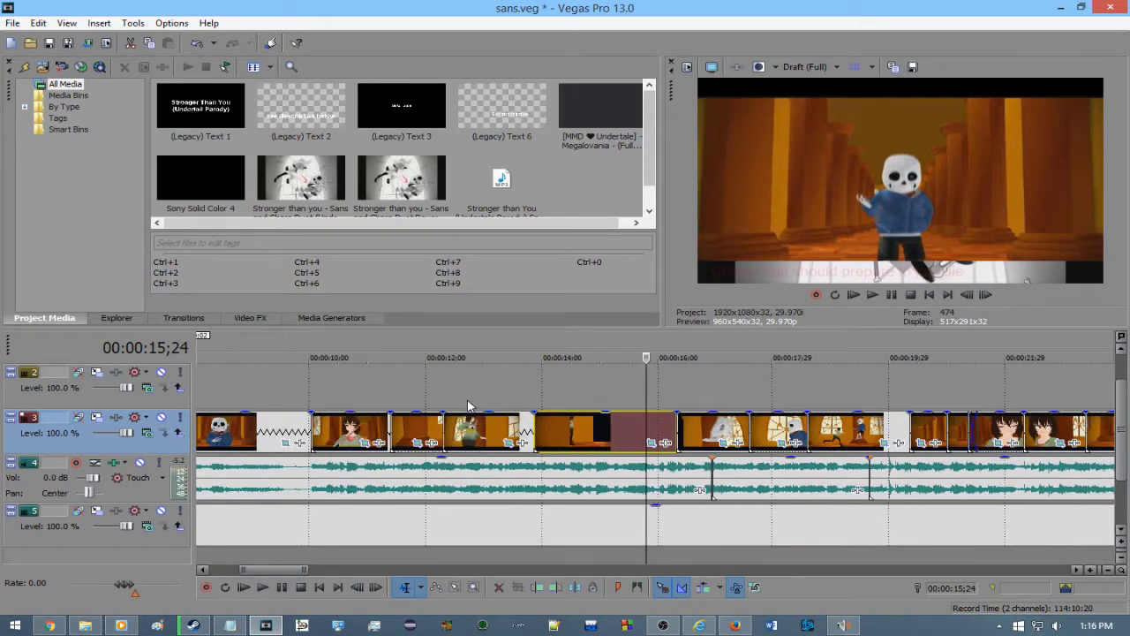
click(469, 406)
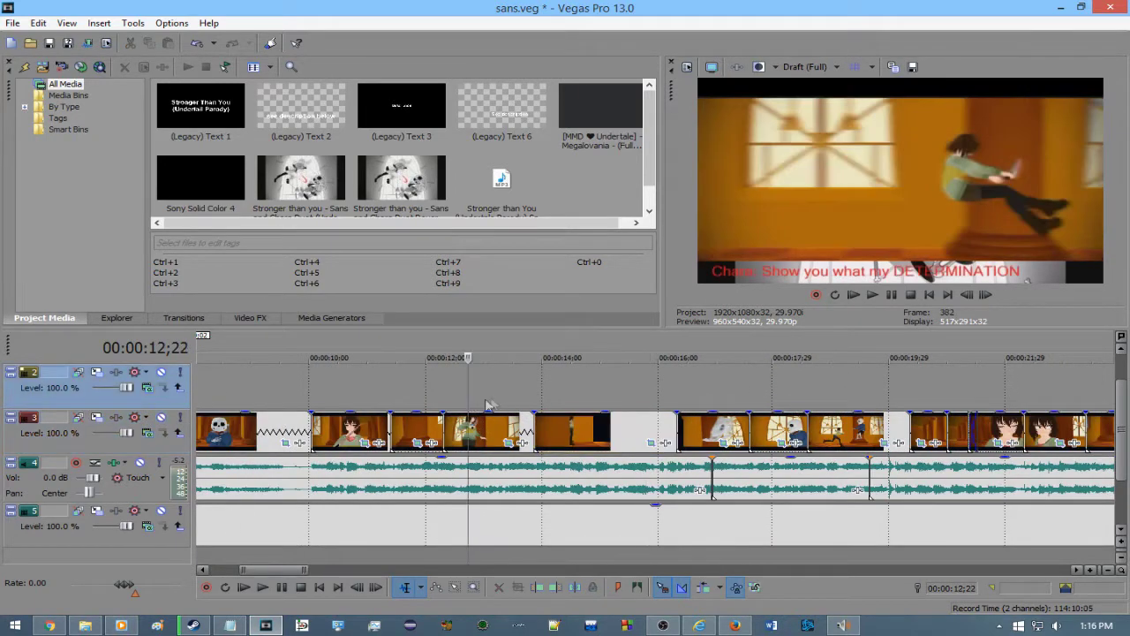
click(322, 399)
click(471, 392)
click(521, 383)
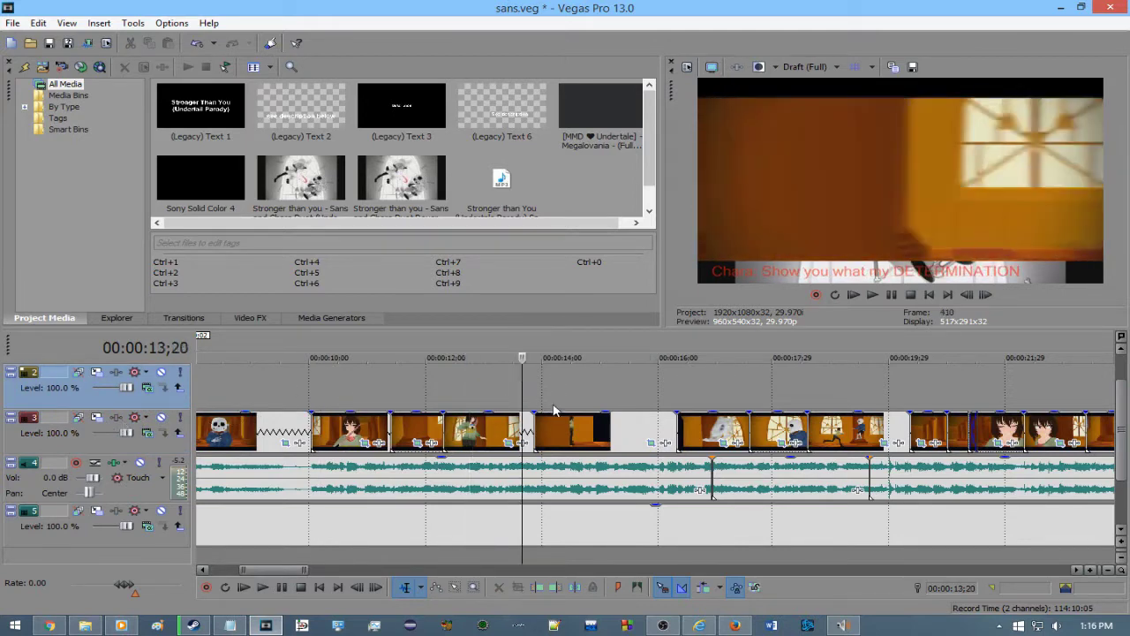
click(566, 386)
click(358, 395)
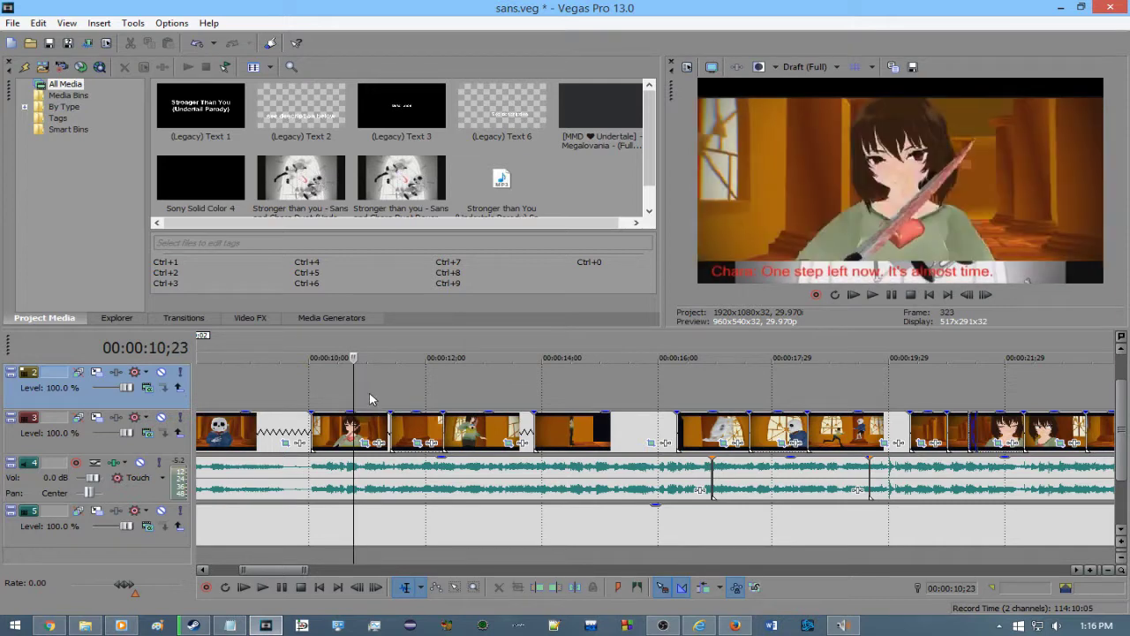
- Check the clip cut at 00:00:10;01, and briefly play the following clip from 00:00:11;12
scroll(369, 391, down, 3)
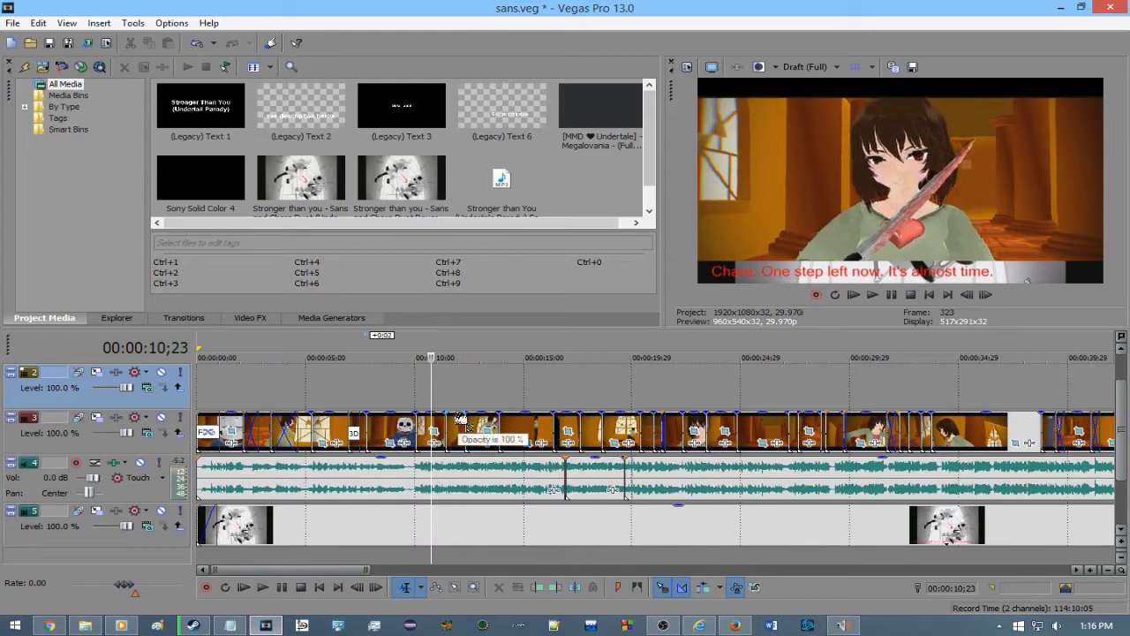
click(415, 409)
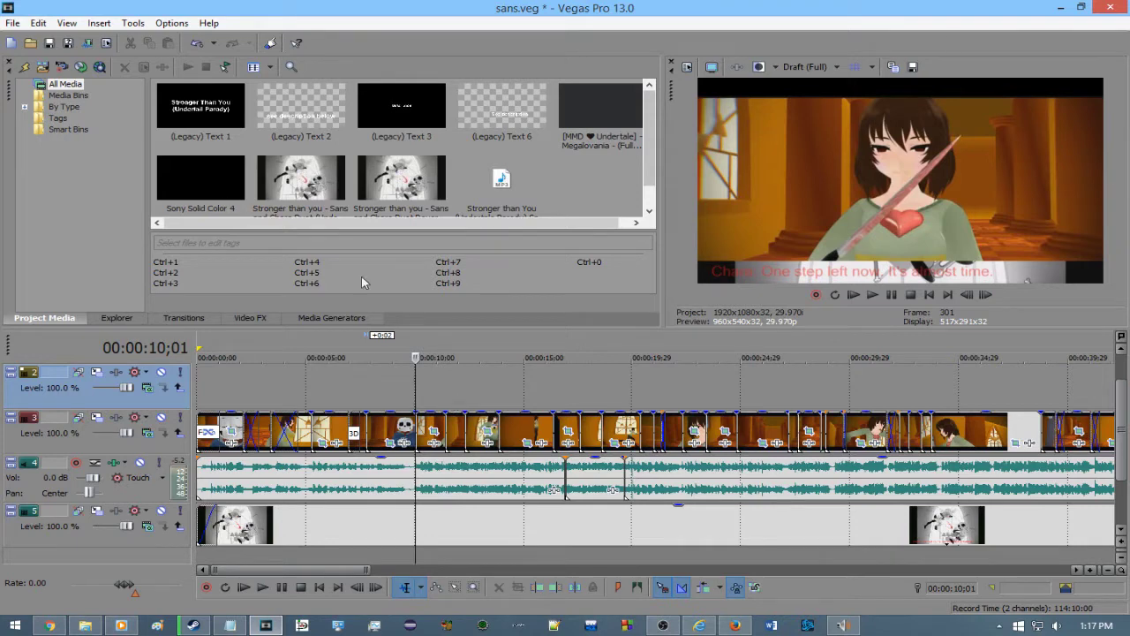
click(446, 403)
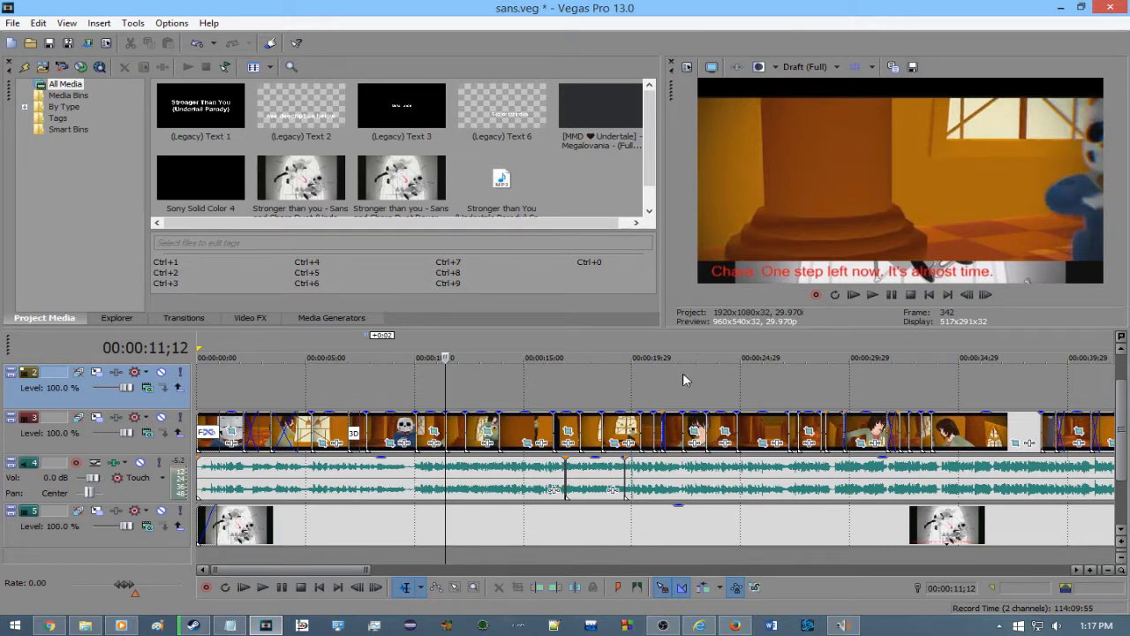
key(space)
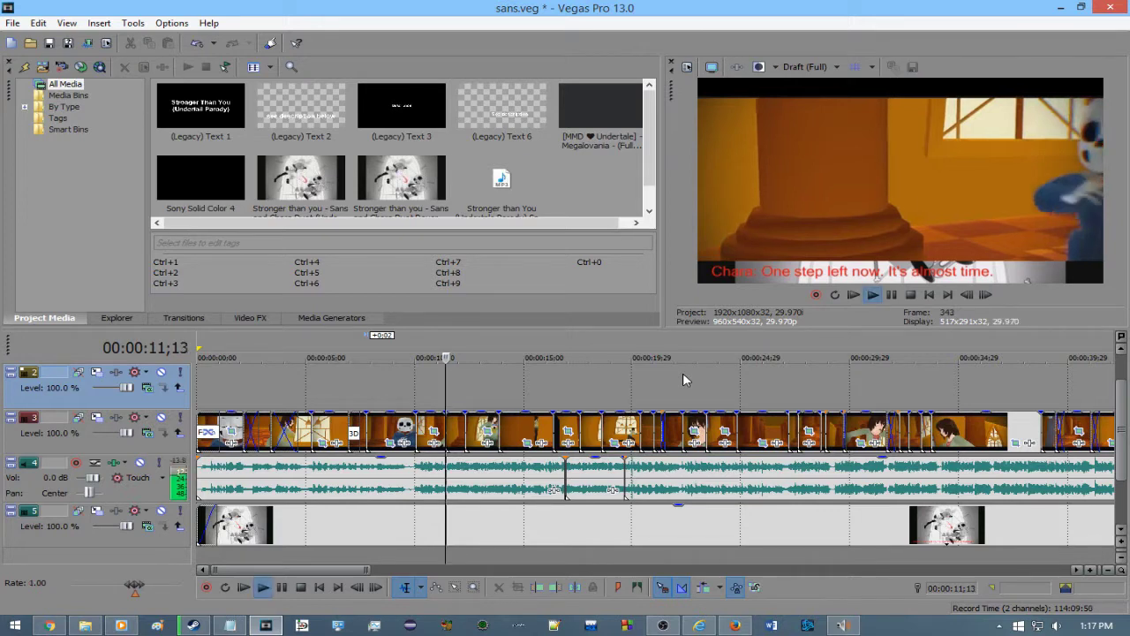
key(space)
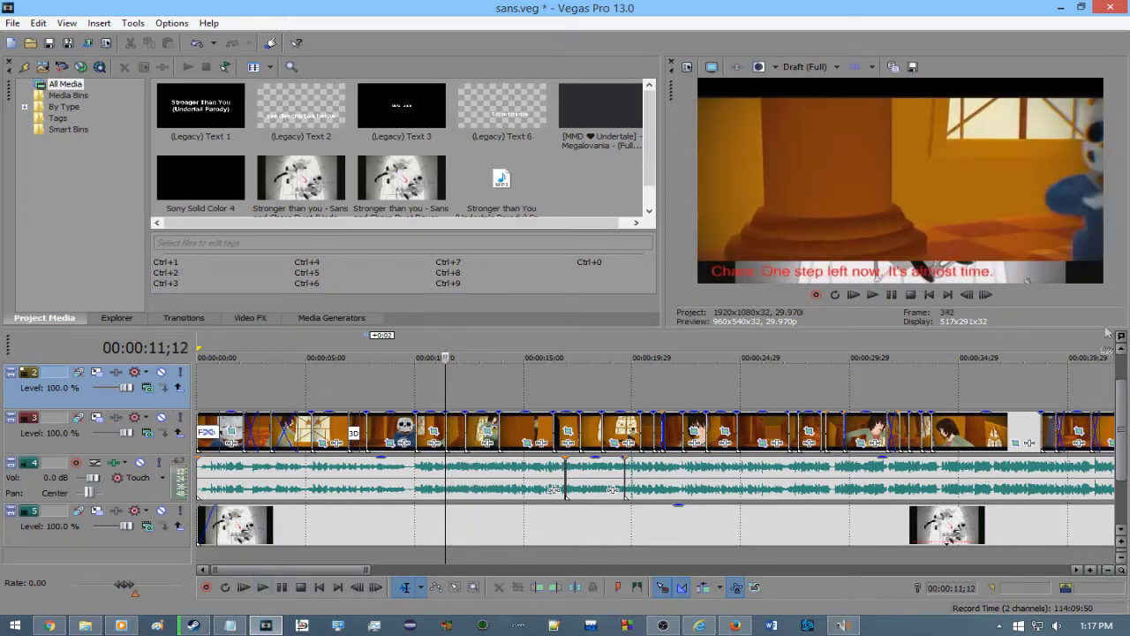
- Place the playhead at 00:00:14;24 and show the first two minutes of the timeline
click(522, 399)
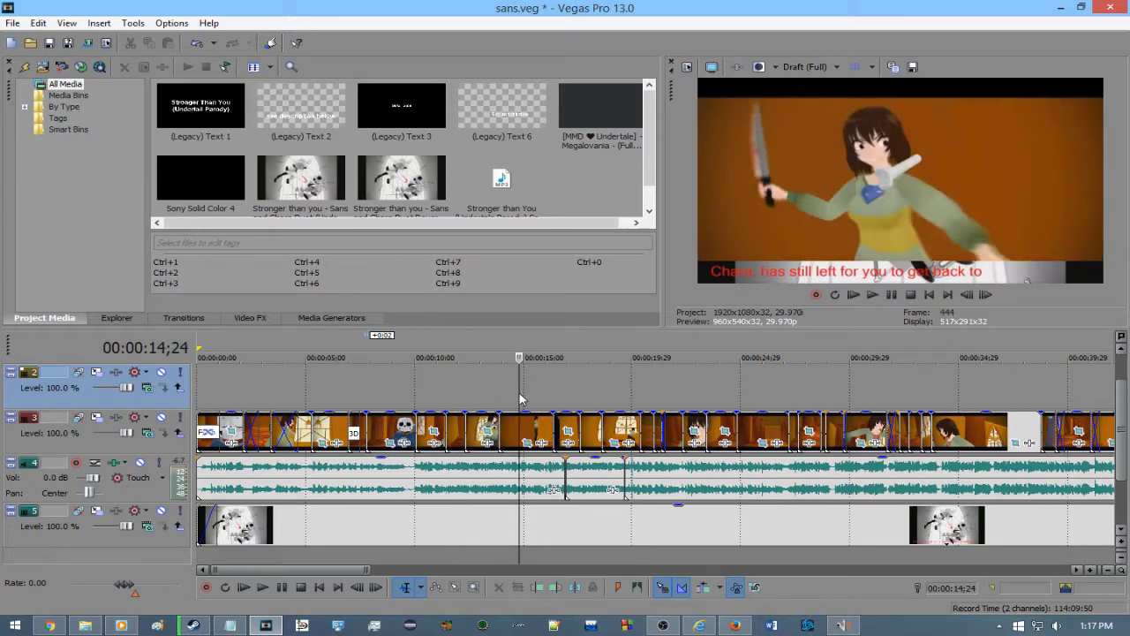
scroll(772, 385, down, 3)
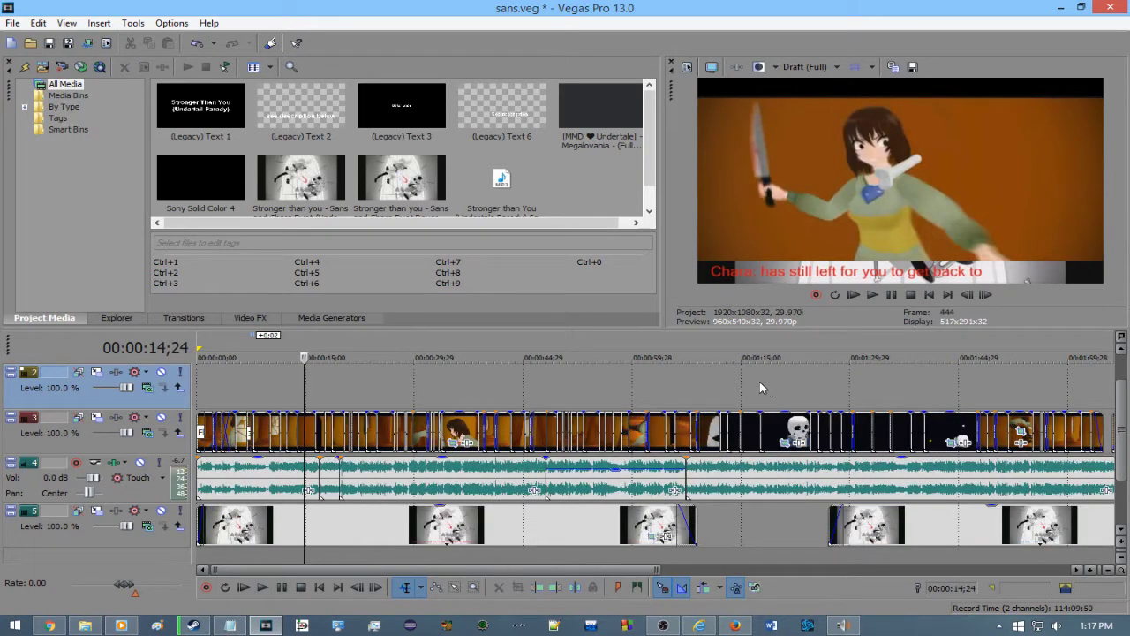
- Play the edit from 00:00:16;10 through about 00:00:23;03 to check its cuts against the music
scroll(760, 381, up, 4)
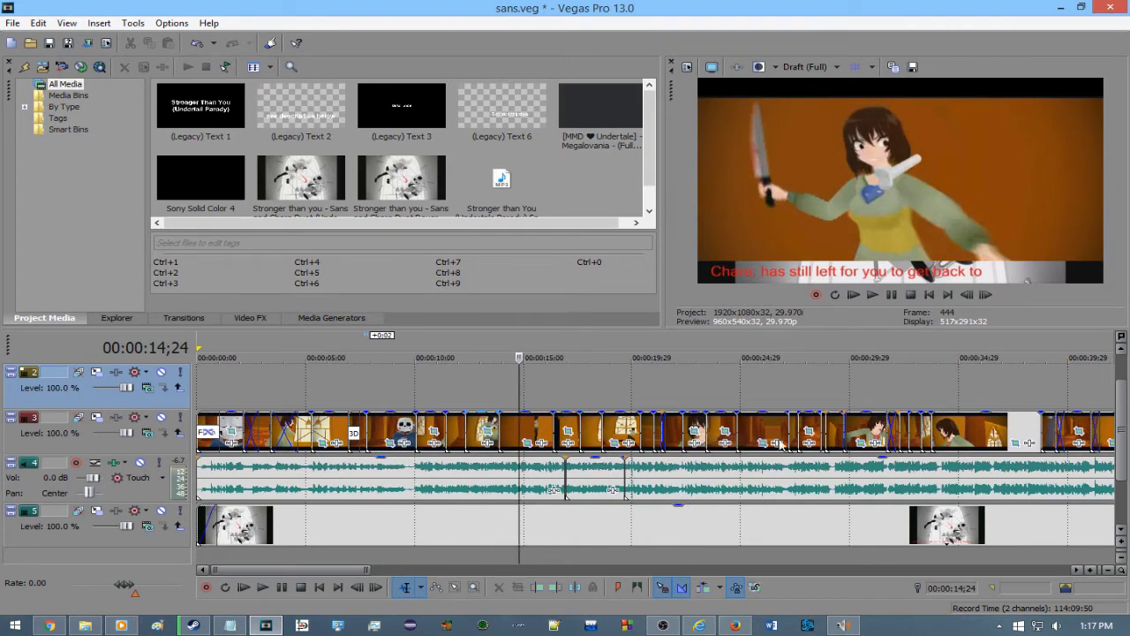
click(552, 391)
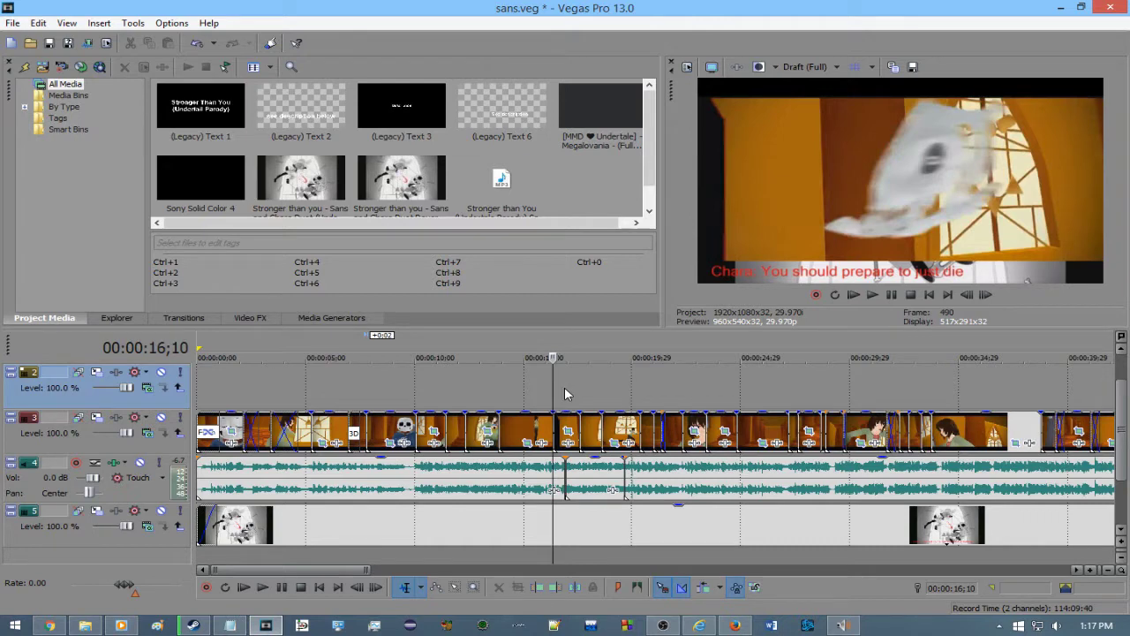
key(space)
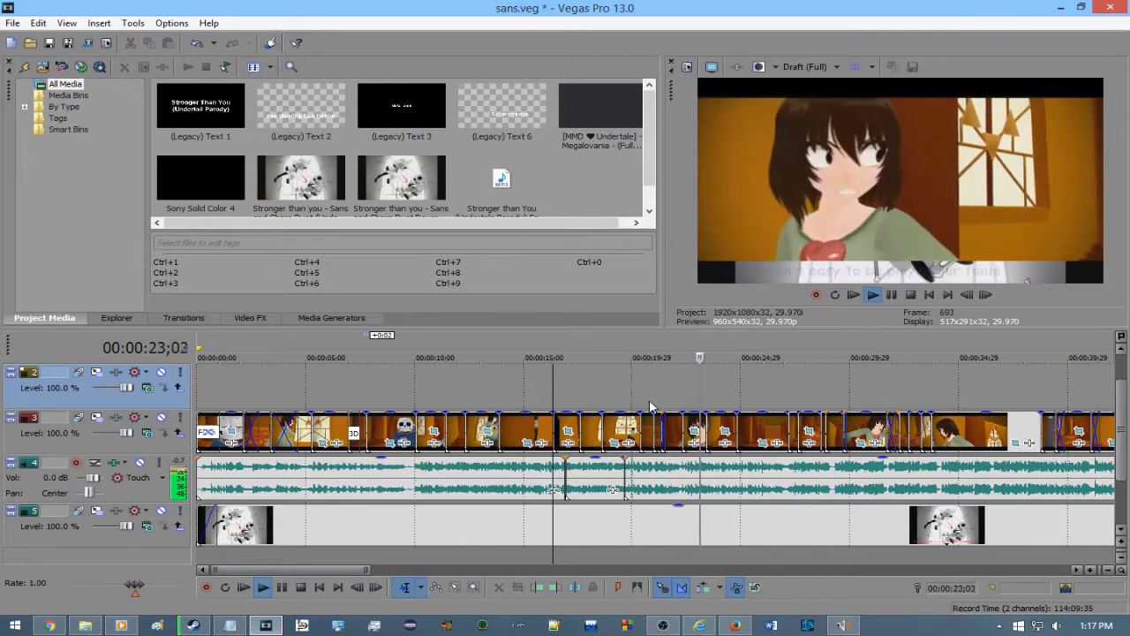
key(space)
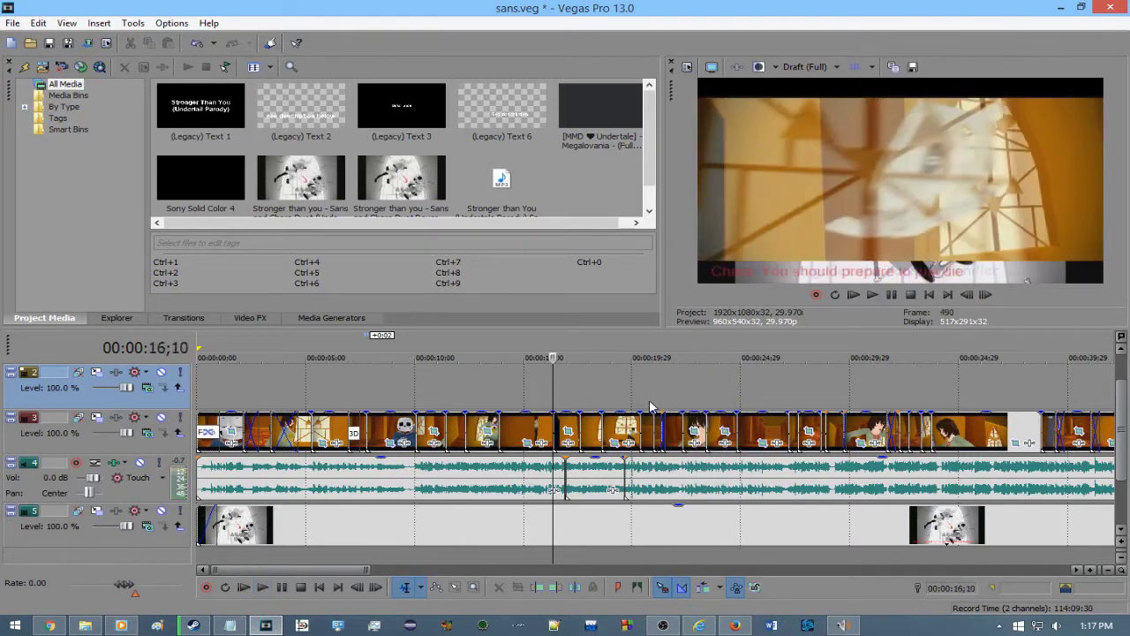
- Place the playhead at 00:00:20;10, look over the full project timeline, and briefly play the clips around that point
click(640, 406)
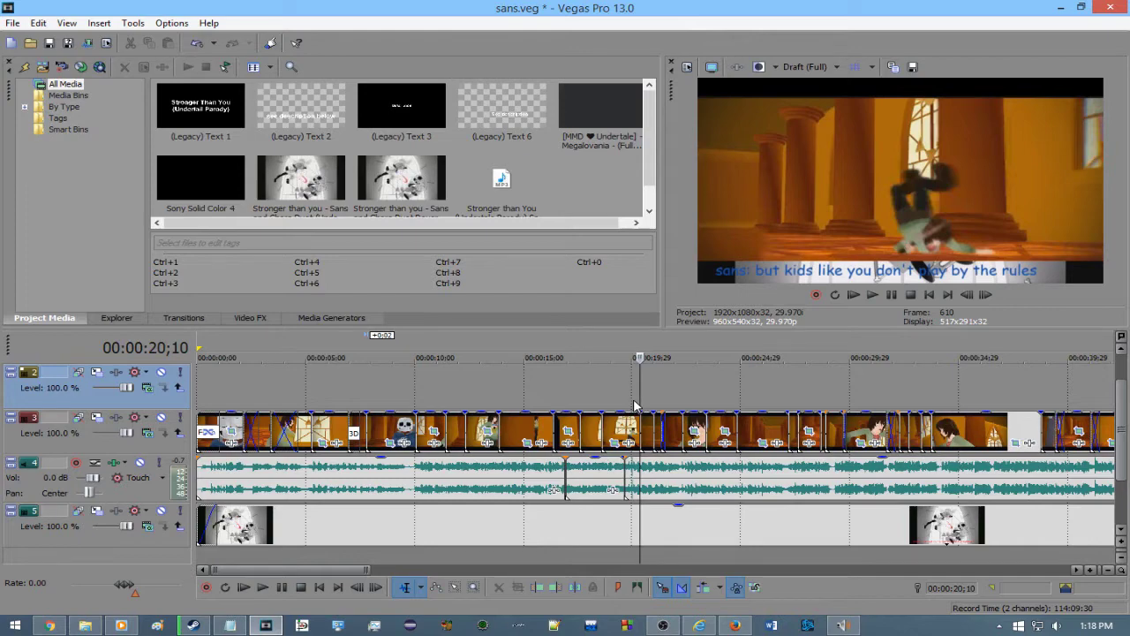
scroll(633, 405, down, 5)
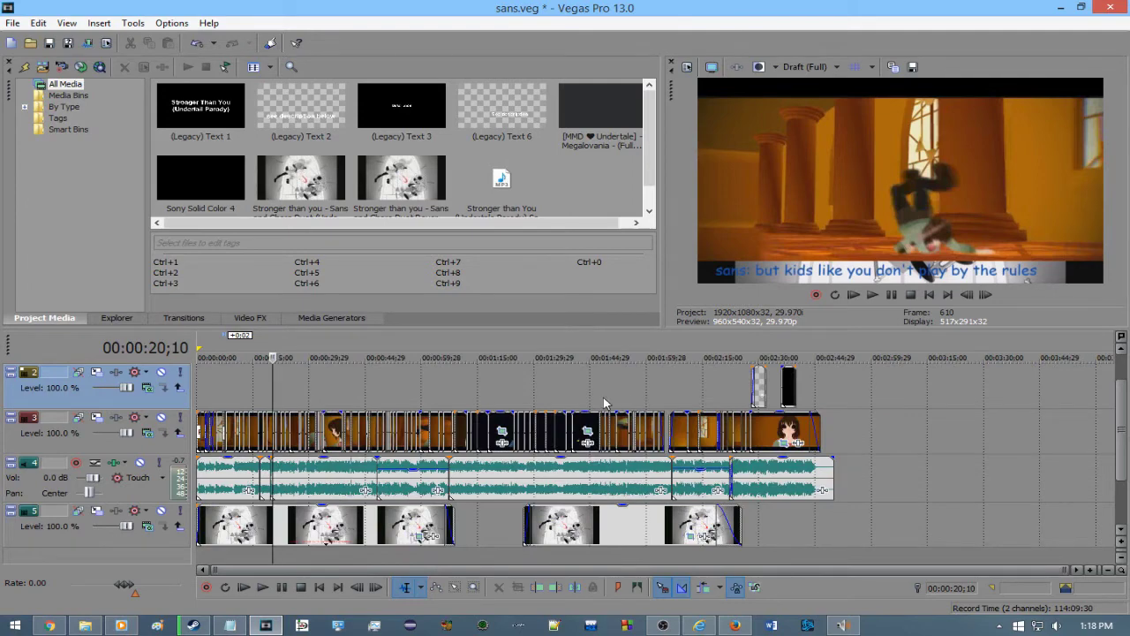
scroll(604, 403, up, 5)
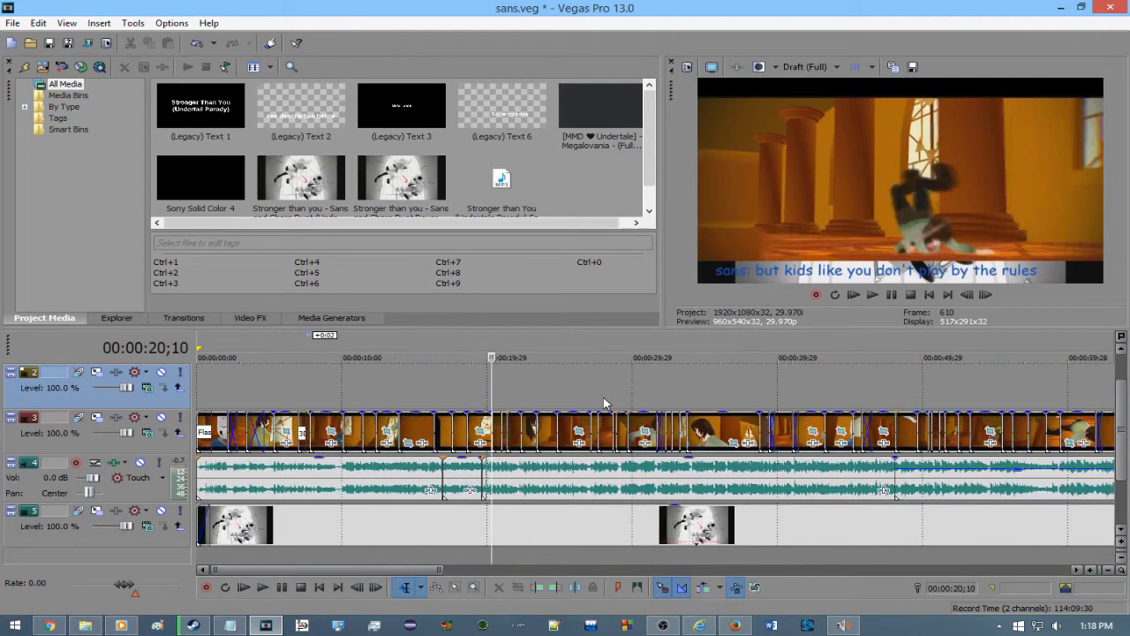
scroll(511, 383, up, 2)
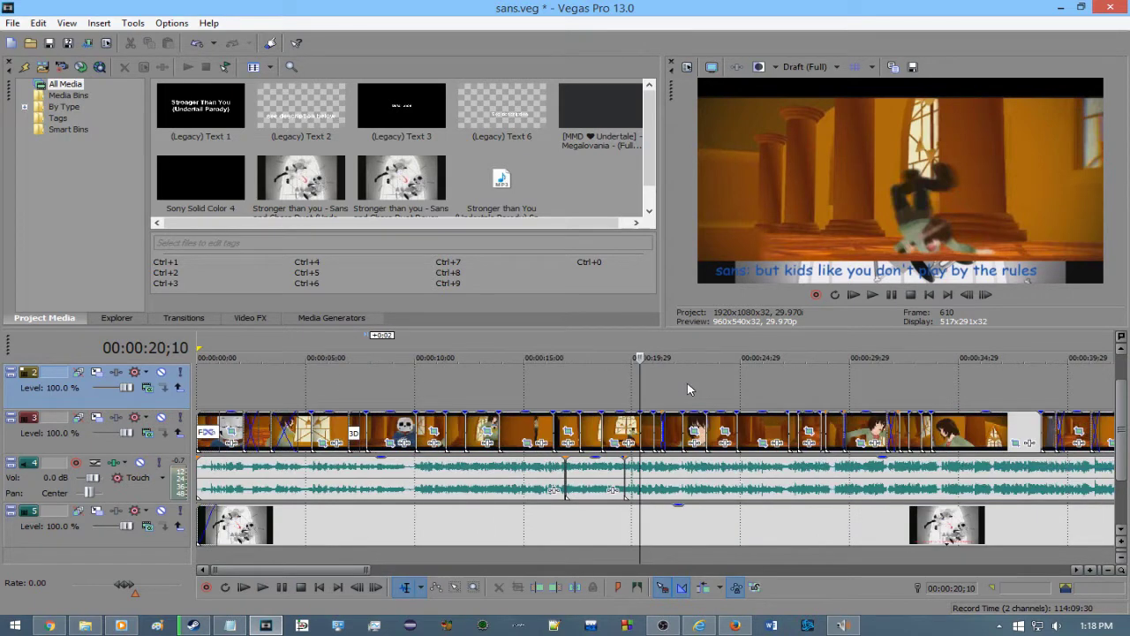
key(space)
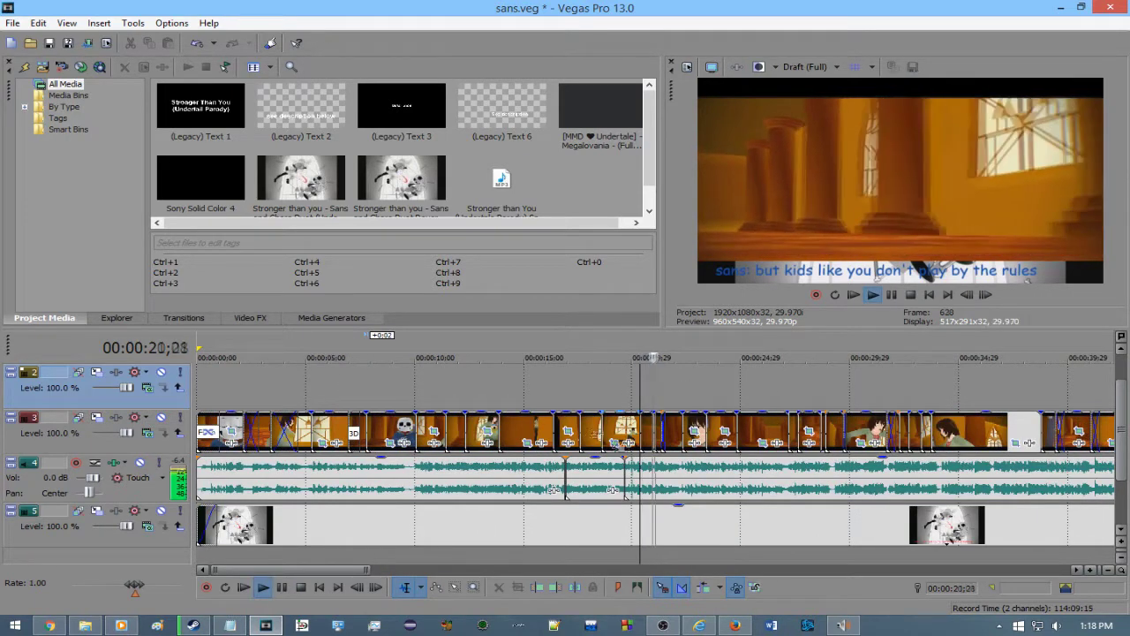
click(581, 401)
key(space)
click(580, 396)
key(space)
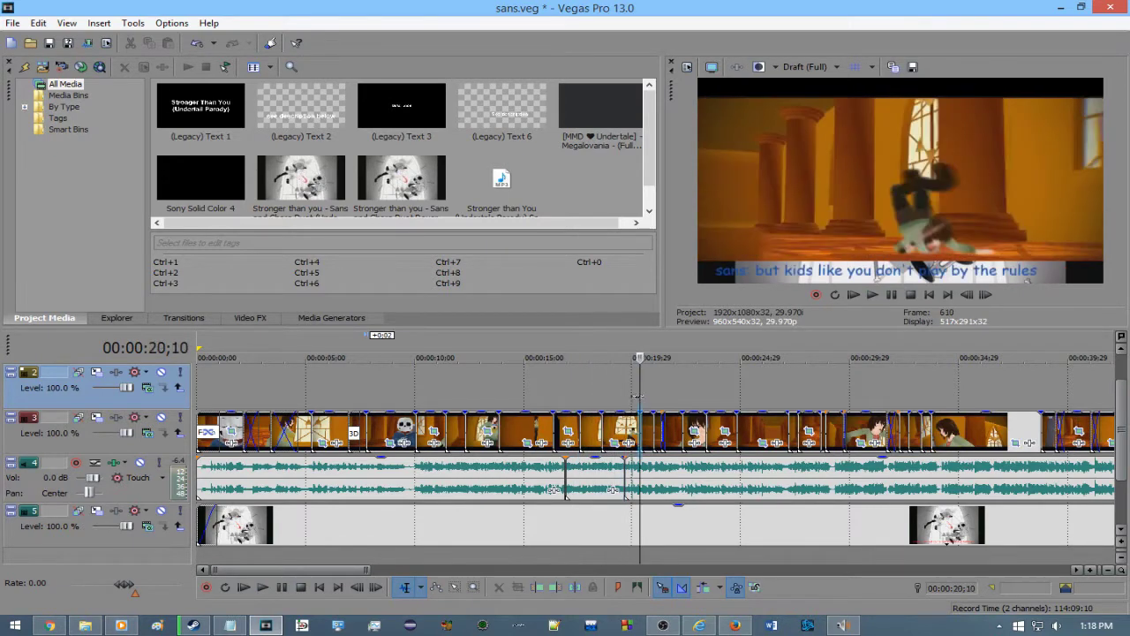
- Check the frames from 00:00:19;11, and play from the cut at 00:00:19;19 to about 00:00:25;24
click(623, 402)
key(space)
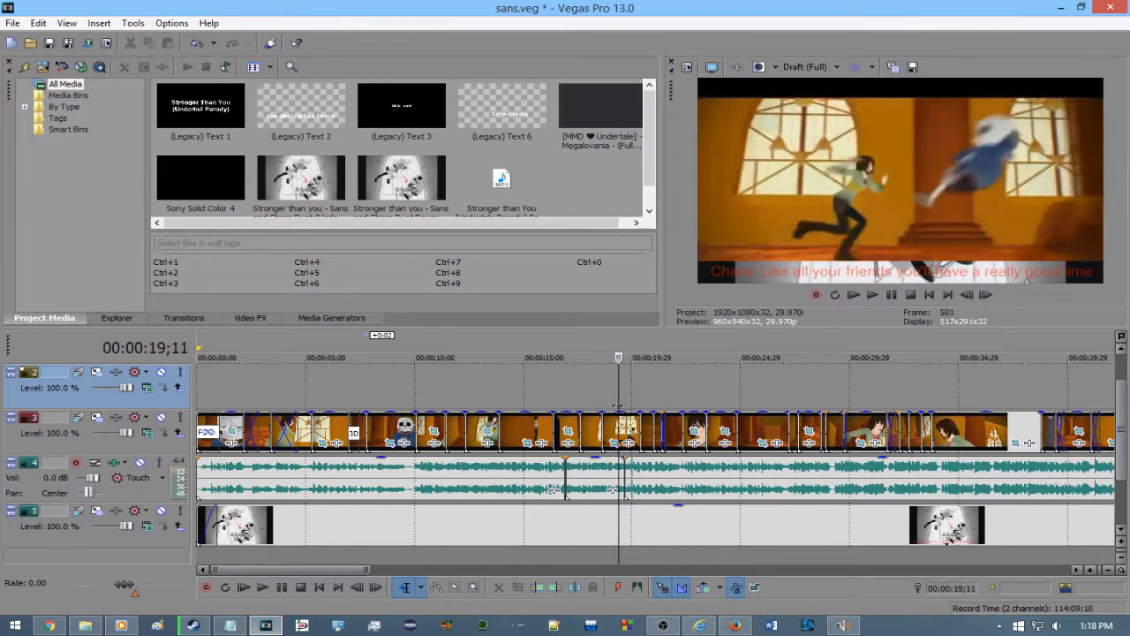
key(space)
key(space)
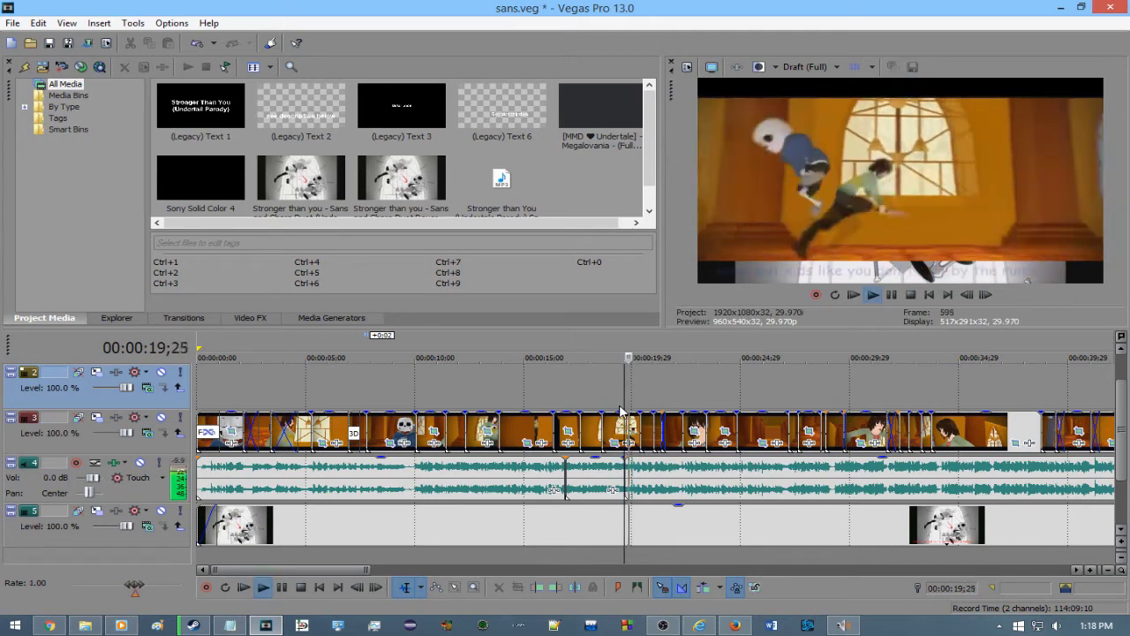
key(space)
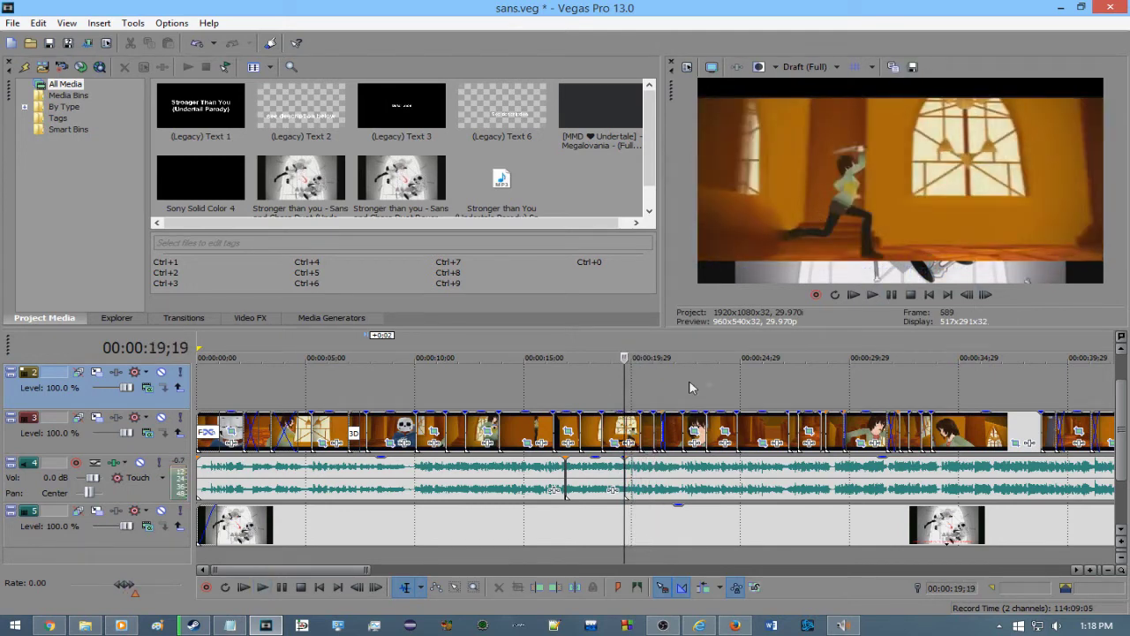
key(space)
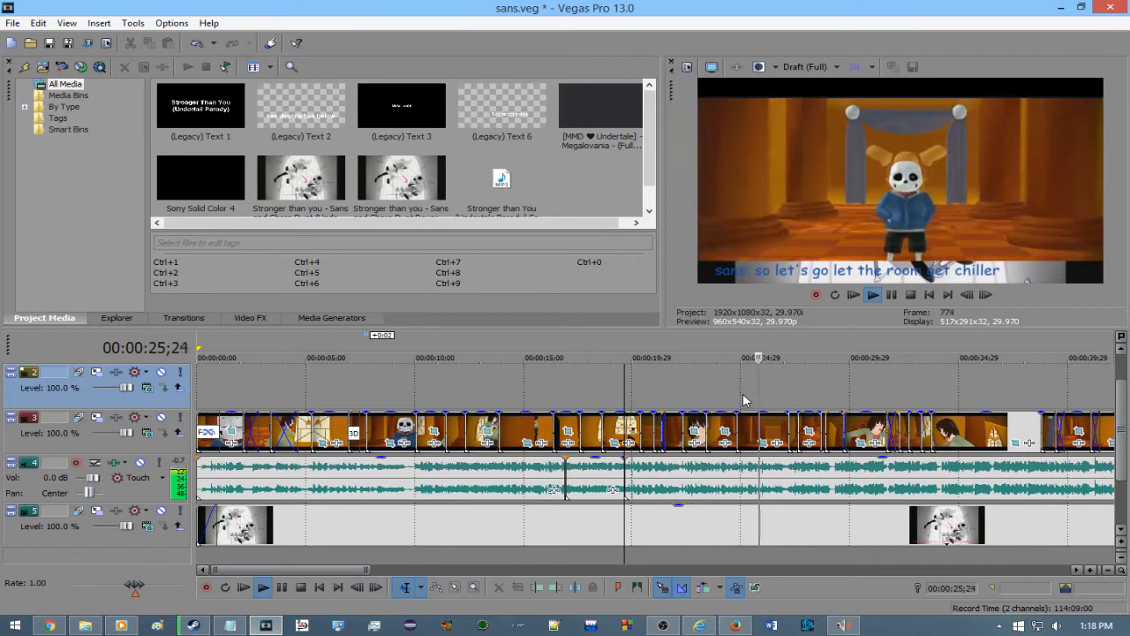
key(space)
- Replay the clip from 00:00:24;23 in short passes to about 00:00:25;25
click(738, 399)
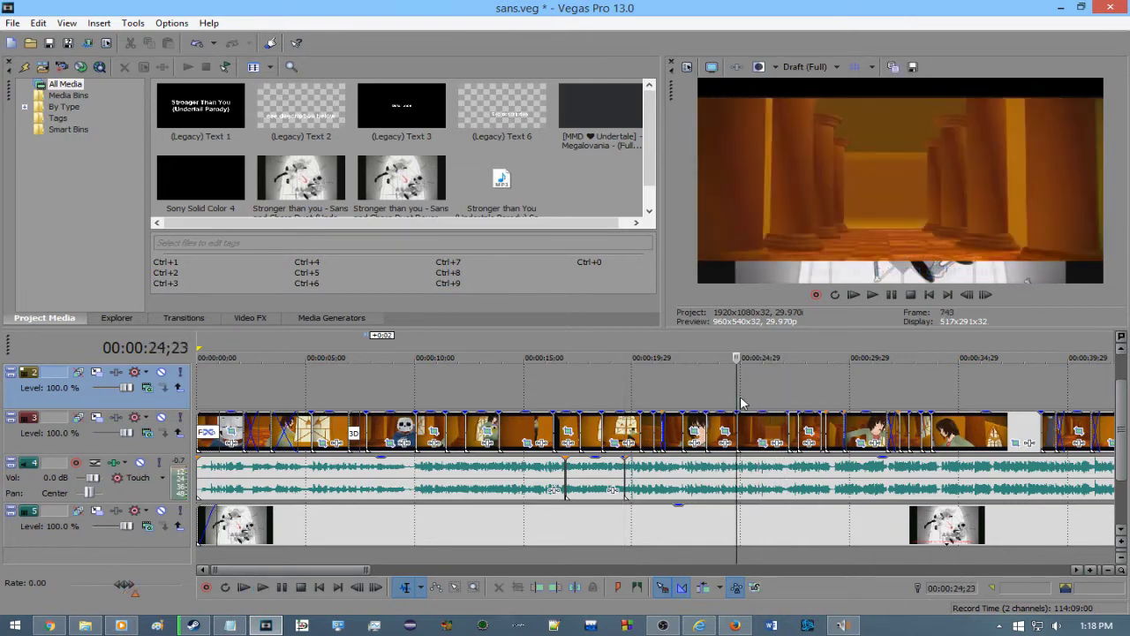
key(space)
key(space)
key(space)
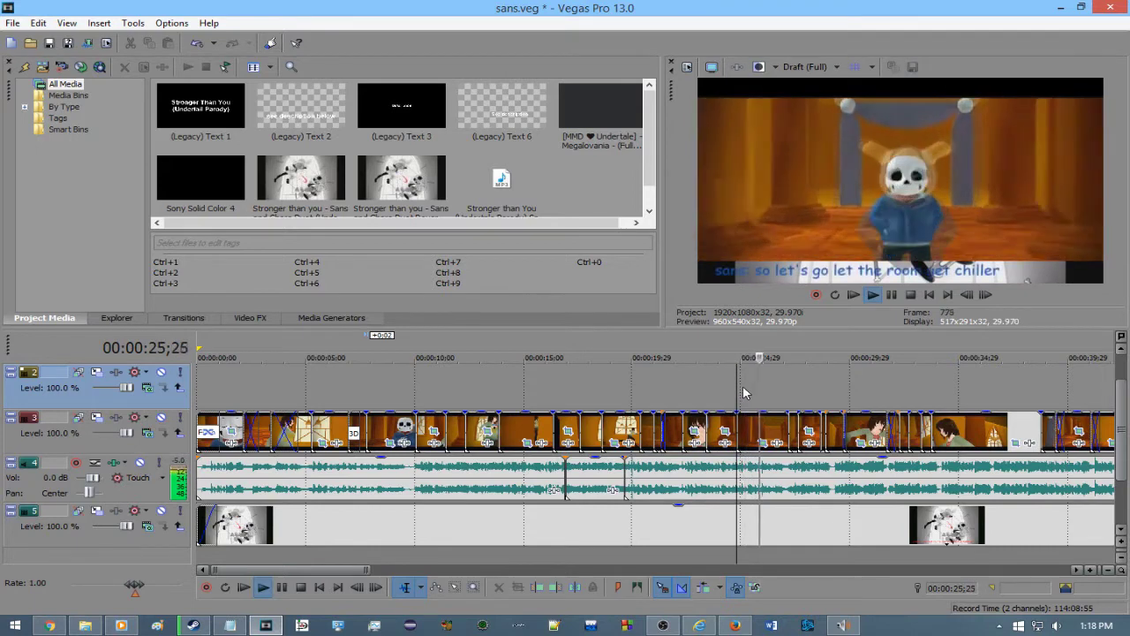
key(space)
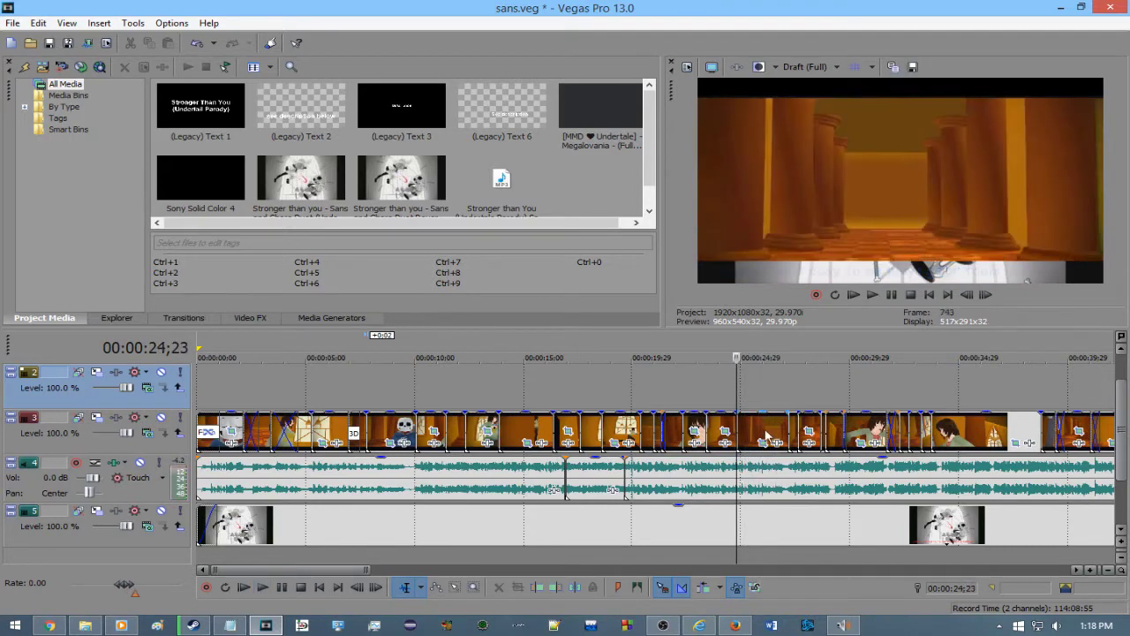
- Scrub back to 00:00:25;17 and play the skeleton close-up from there to about 00:00:26;25
click(768, 384)
mouse_move(767, 389)
mouse_down()
mouse_move(747, 390)
mouse_move(789, 392)
mouse_move(750, 394)
mouse_move(789, 402)
mouse_move(757, 404)
mouse_move(769, 392)
mouse_move(753, 381)
mouse_up()
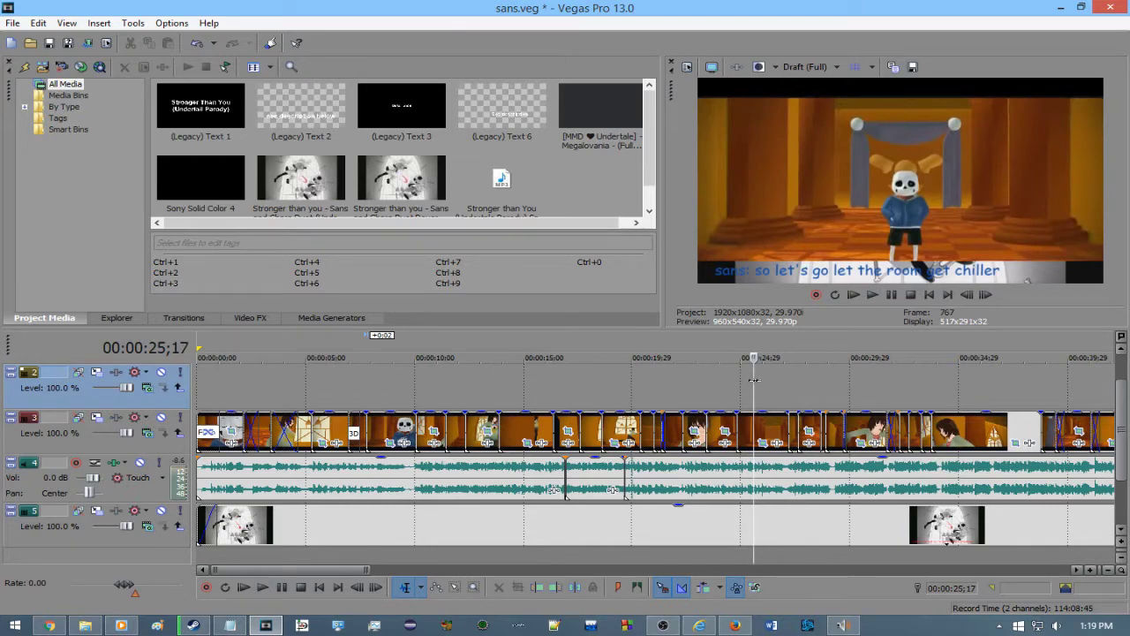
key(space)
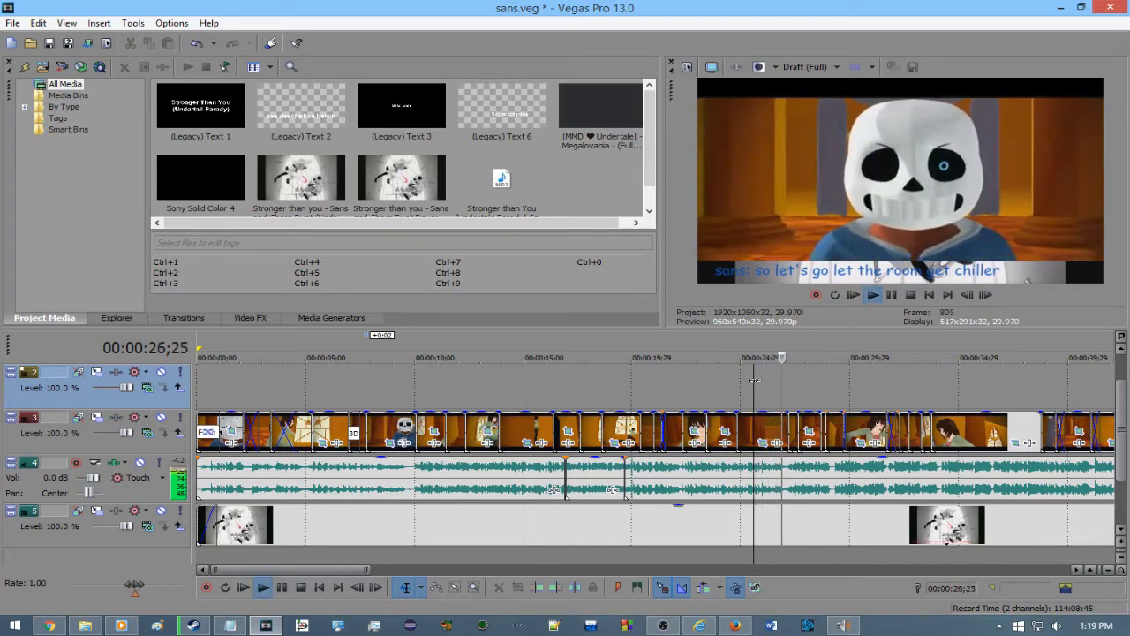
key(space)
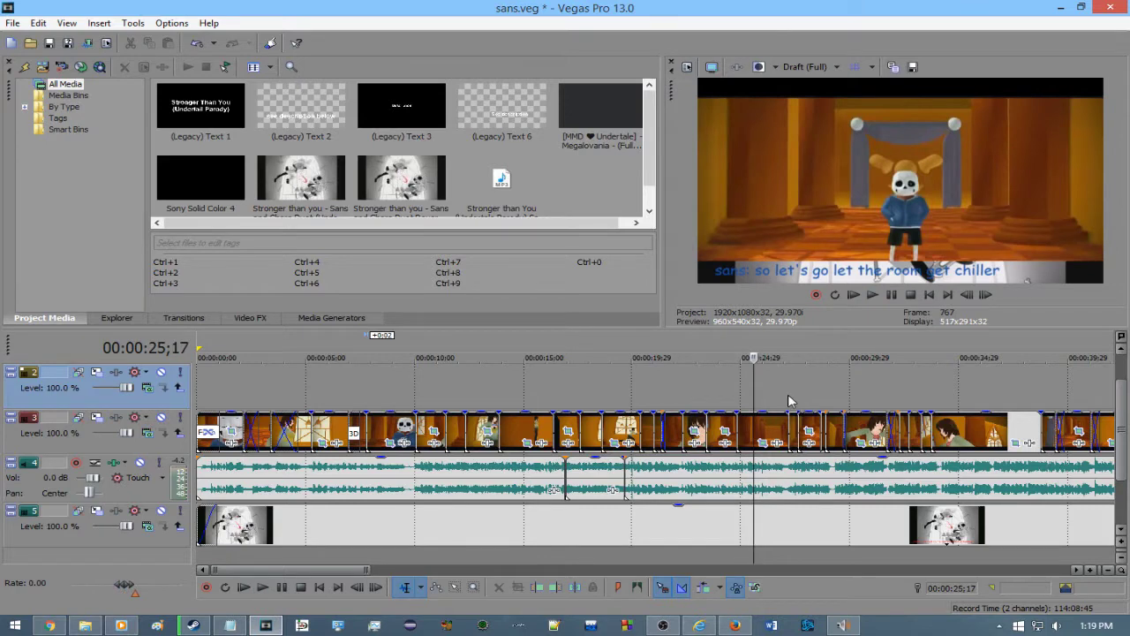
- Place the playhead at the clip cut at 00:00:27;04 and briefly play past it to about 00:00:27;29
click(788, 394)
scroll(787, 394, up, 5)
key(space)
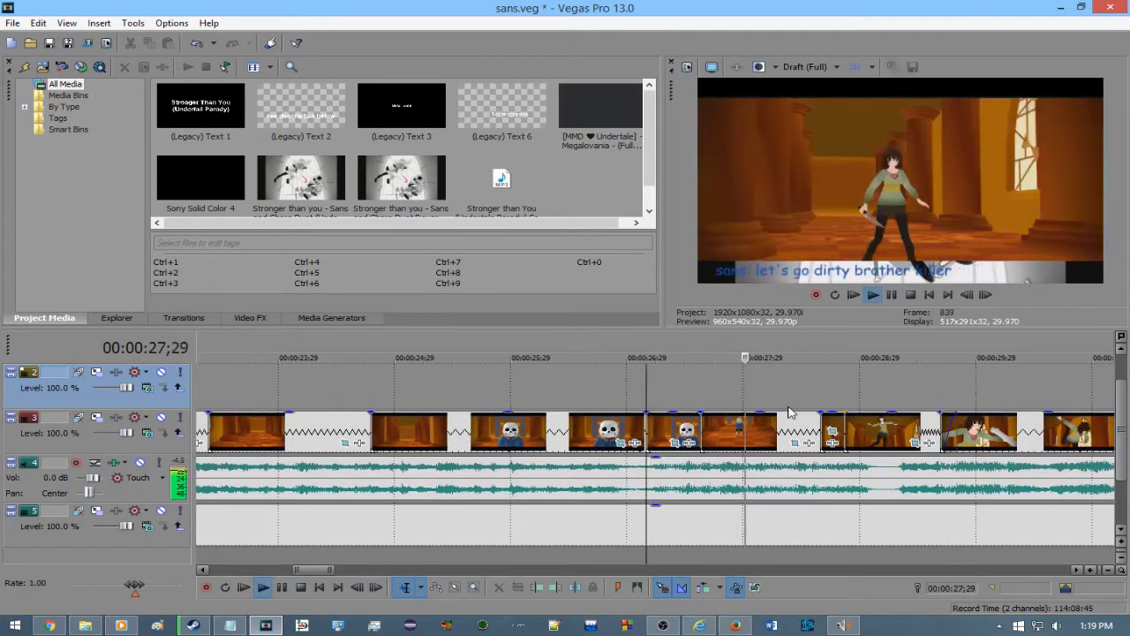
key(space)
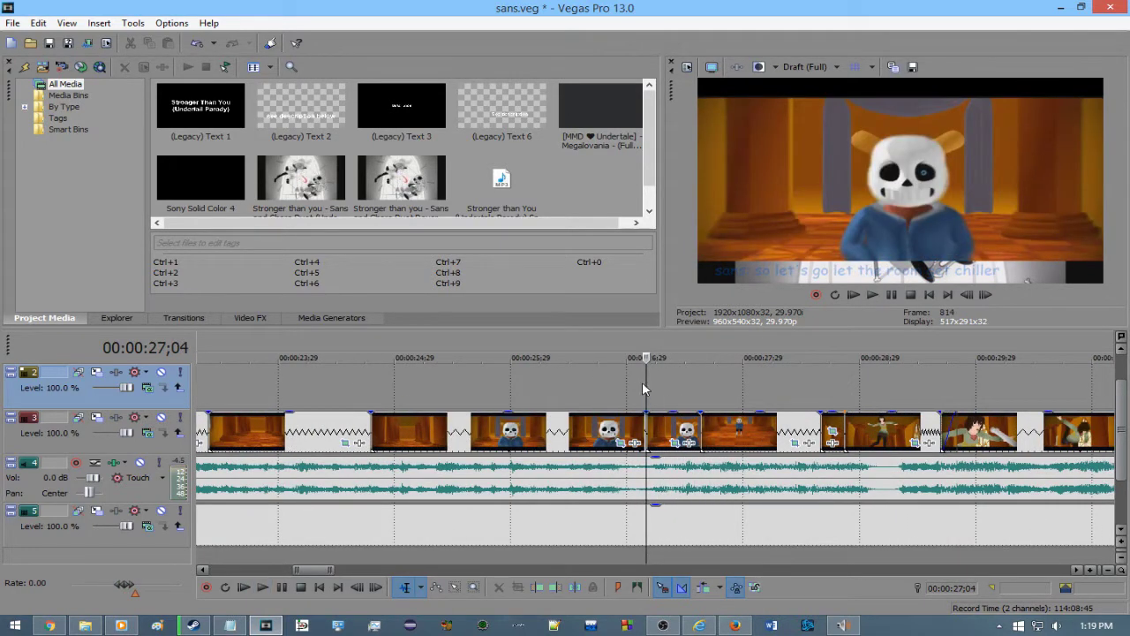
- Scrub through the short clip after 00:00:27;04, and play from its start past 00:00:37;18
drag(646, 384, 704, 359)
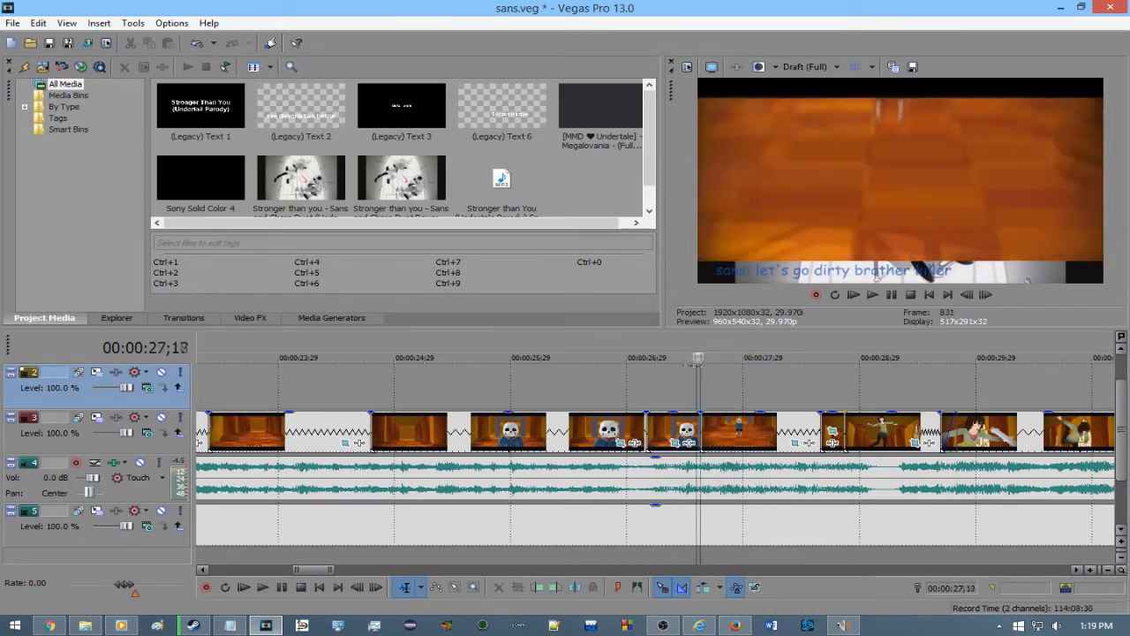
key(space)
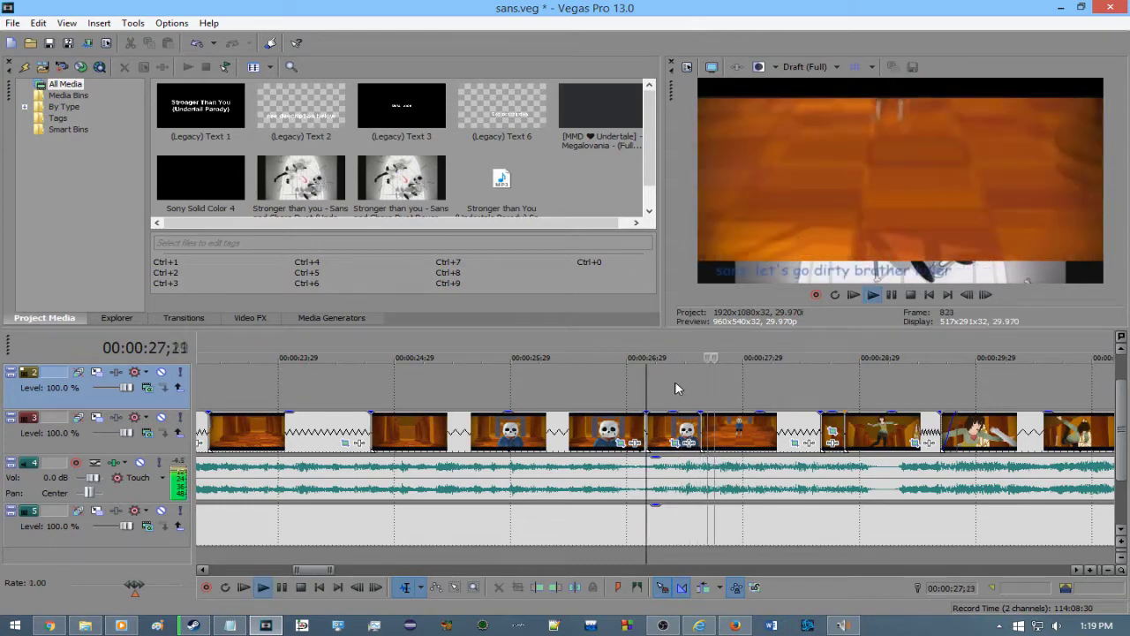
scroll(686, 369, down, 3)
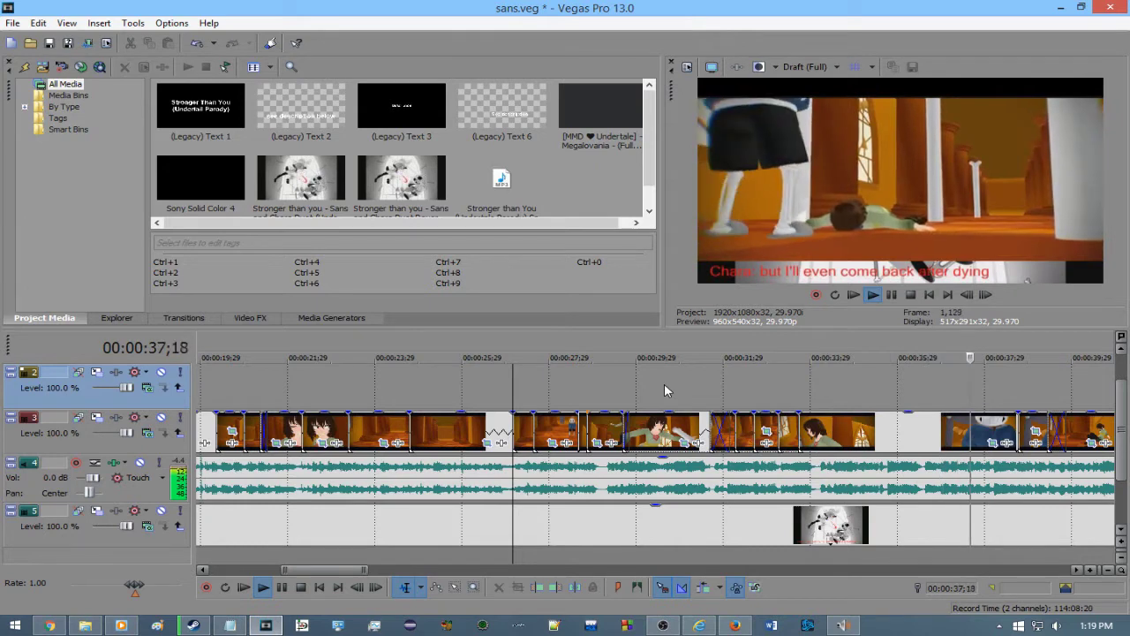
scroll(664, 383, down, 3)
key(space)
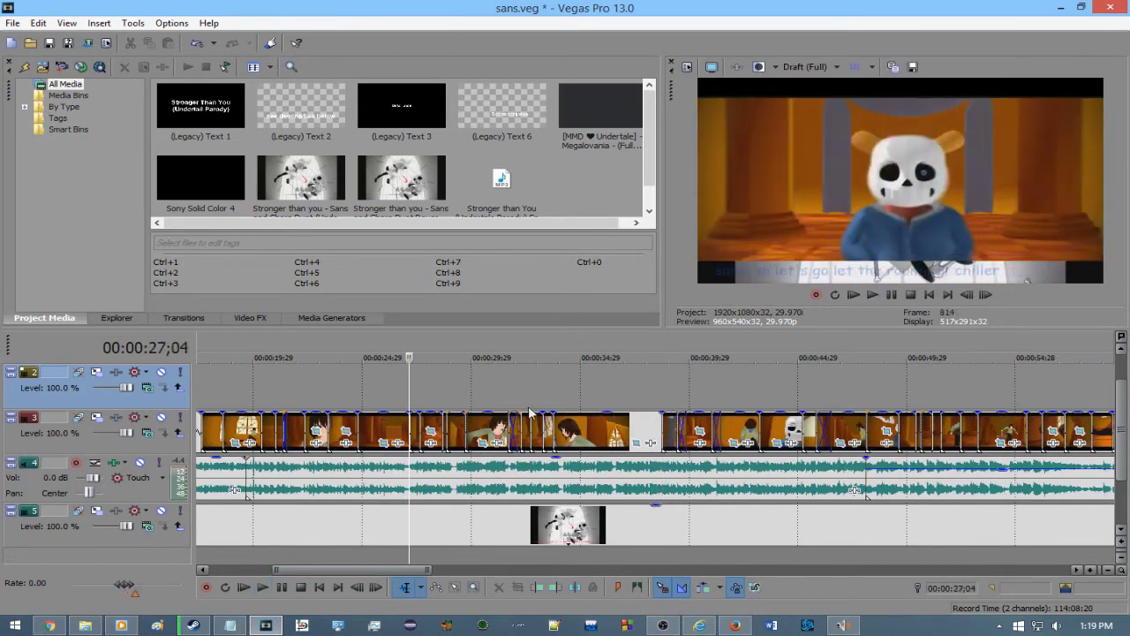
- Scrub through the track 3 clips from 00:00:27;18 onward and play the section up to about 00:00:29;11
click(422, 393)
scroll(447, 389, up, 3)
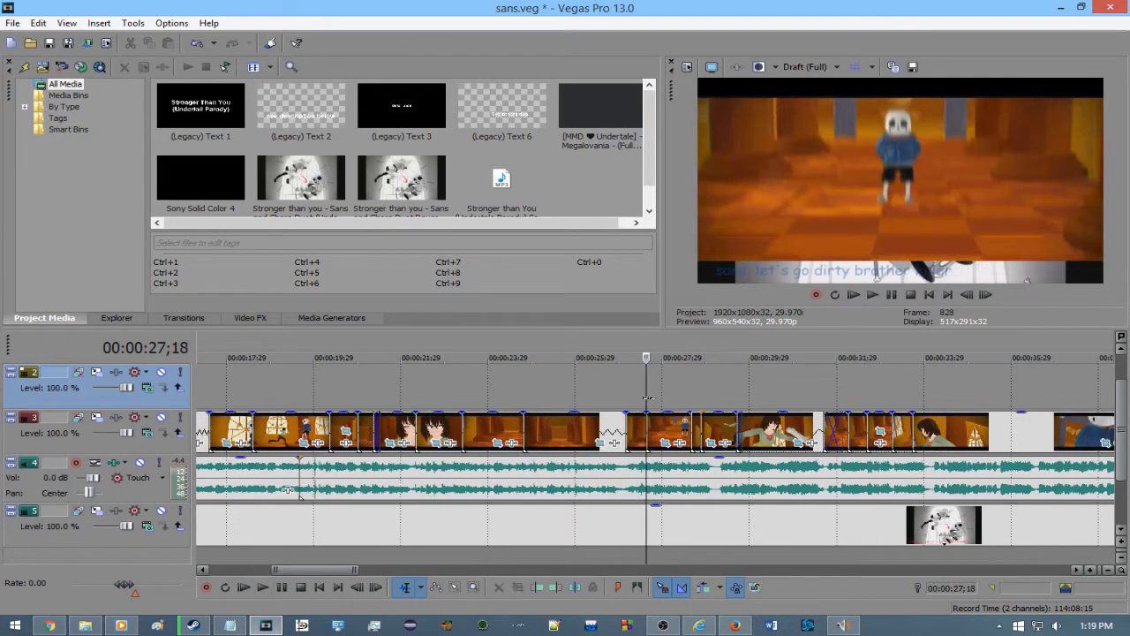
drag(734, 388, 696, 384)
key(space)
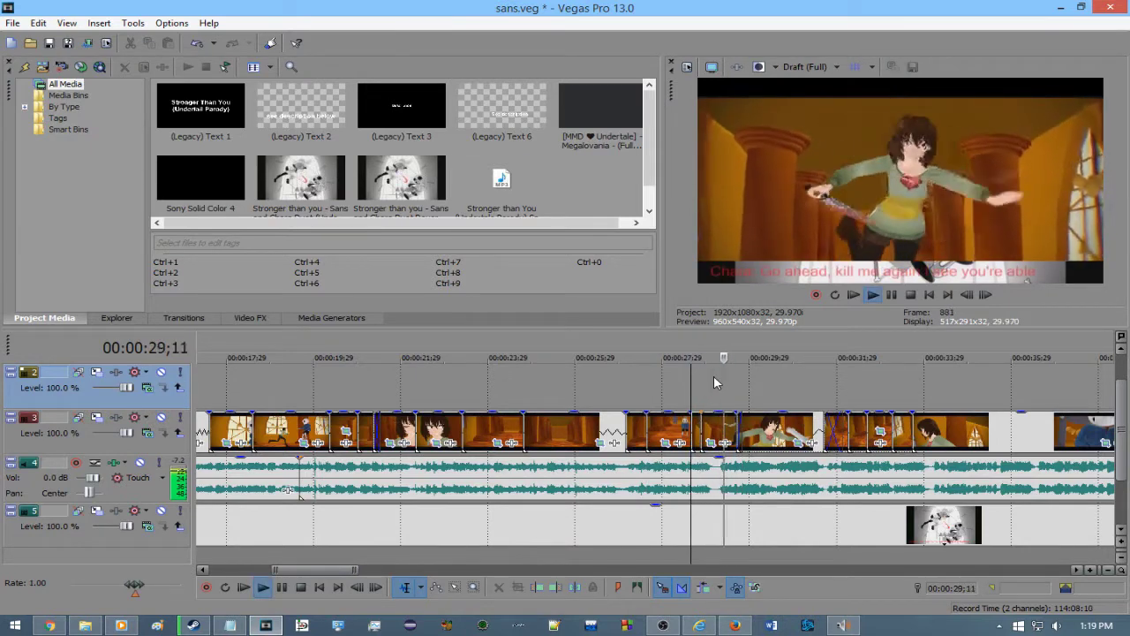
key(space)
- Replay the clip cut at 00:00:29;20 repeatedly in short bursts, and place the playhead at 00:00:29;07
click(738, 400)
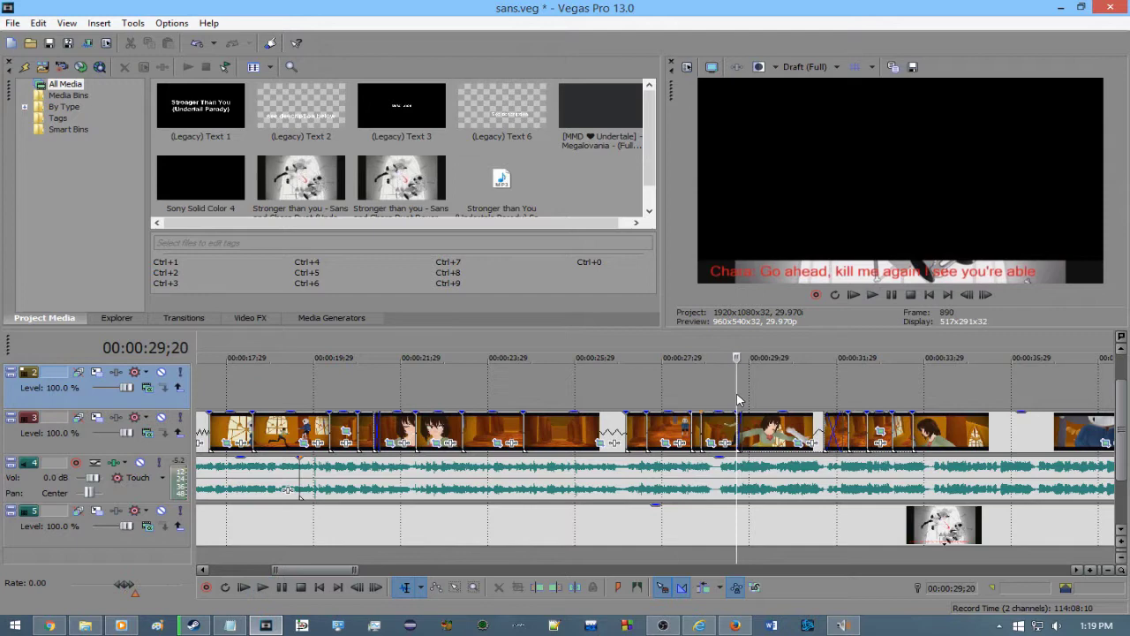
key(space)
key(space)
click(723, 398)
key(space)
click(735, 392)
key(space)
key(space)
key(space)
key(space)
key(space)
key(space)
key(space)
click(719, 398)
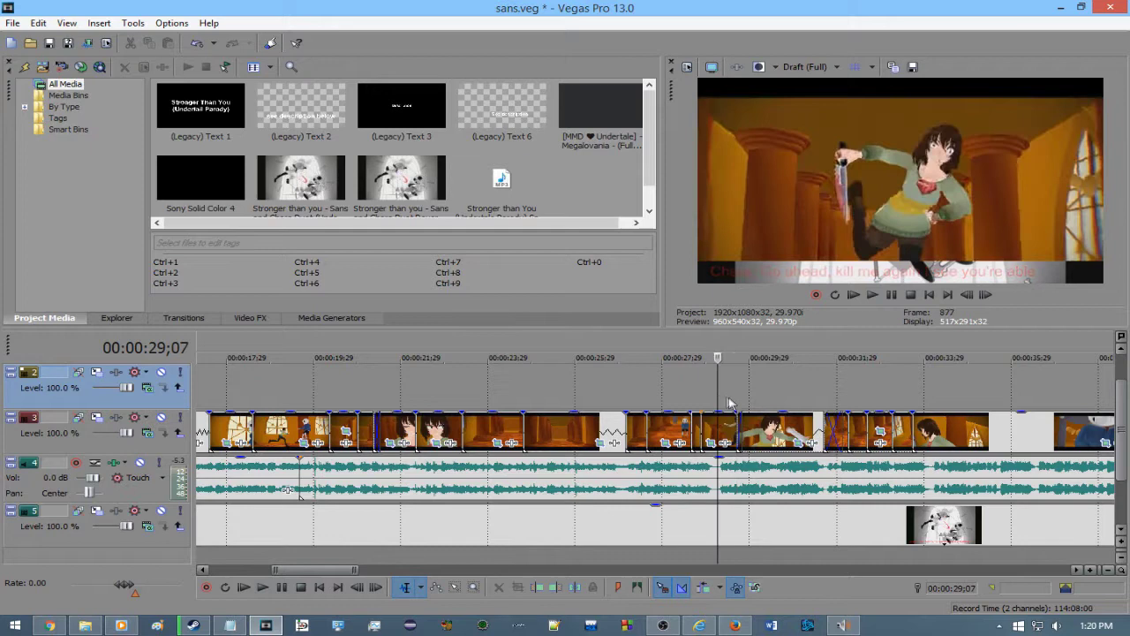
- Scrub forward to the black frame at 00:00:29;20, and briefly play from it and from 00:00:29;10
mouse_move(718, 395)
mouse_down()
mouse_move(769, 395)
mouse_move(738, 393)
mouse_up()
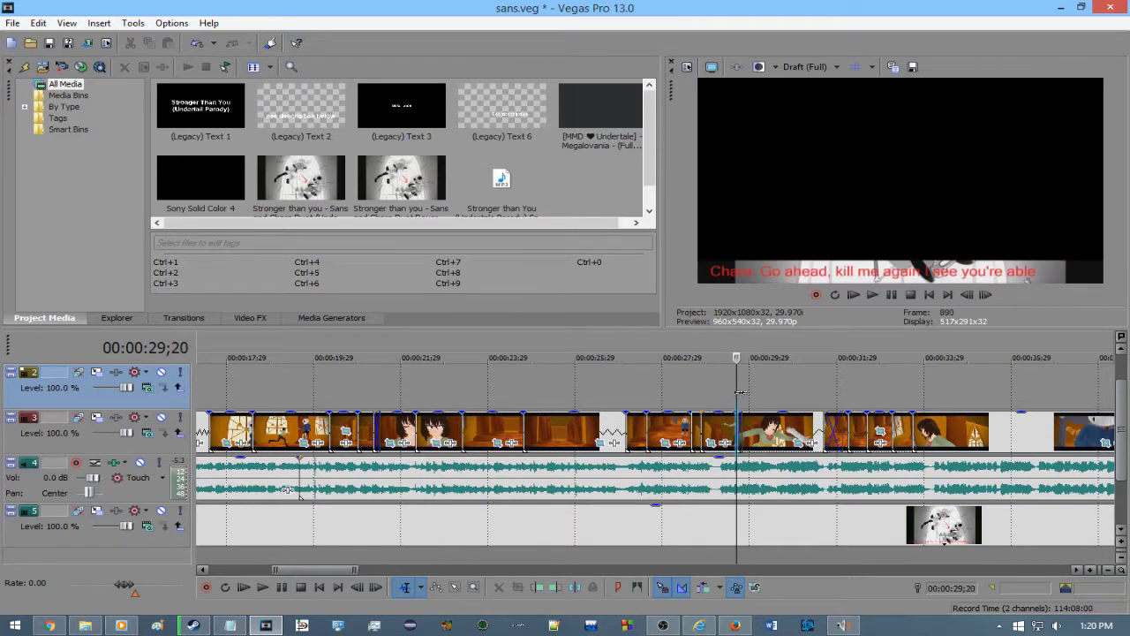
key(space)
key(space)
click(722, 402)
key(space)
key(space)
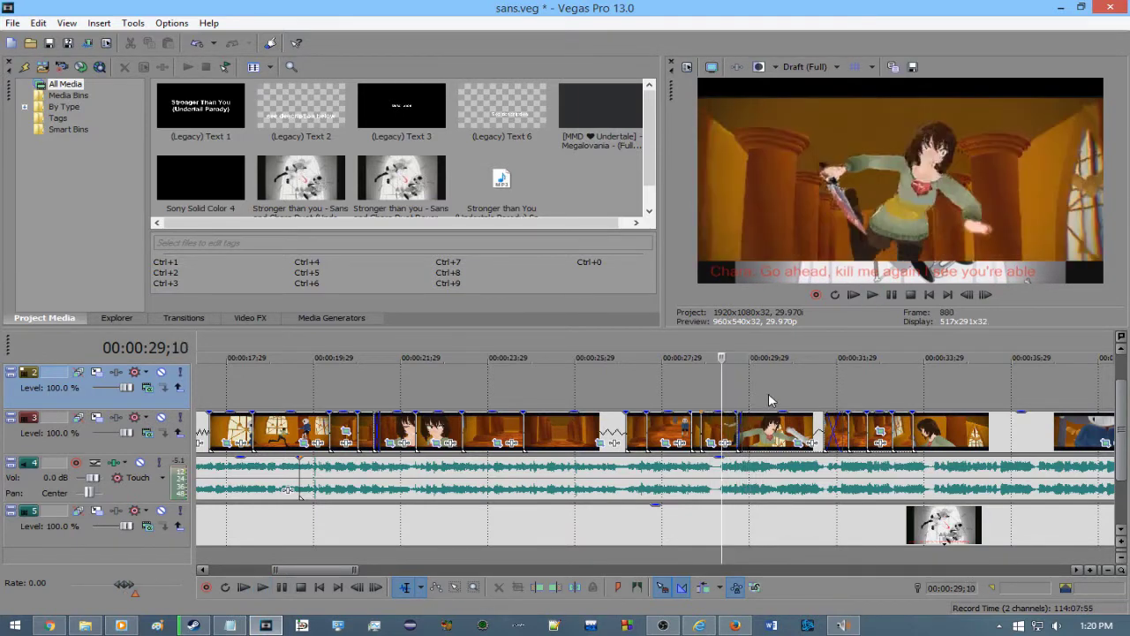
- Move the playhead to 00:00:29;20 and play the section up to about 00:00:33;14
mouse_move(720, 382)
mouse_down()
mouse_move(693, 375)
mouse_move(742, 375)
mouse_move(679, 366)
mouse_move(736, 366)
mouse_up()
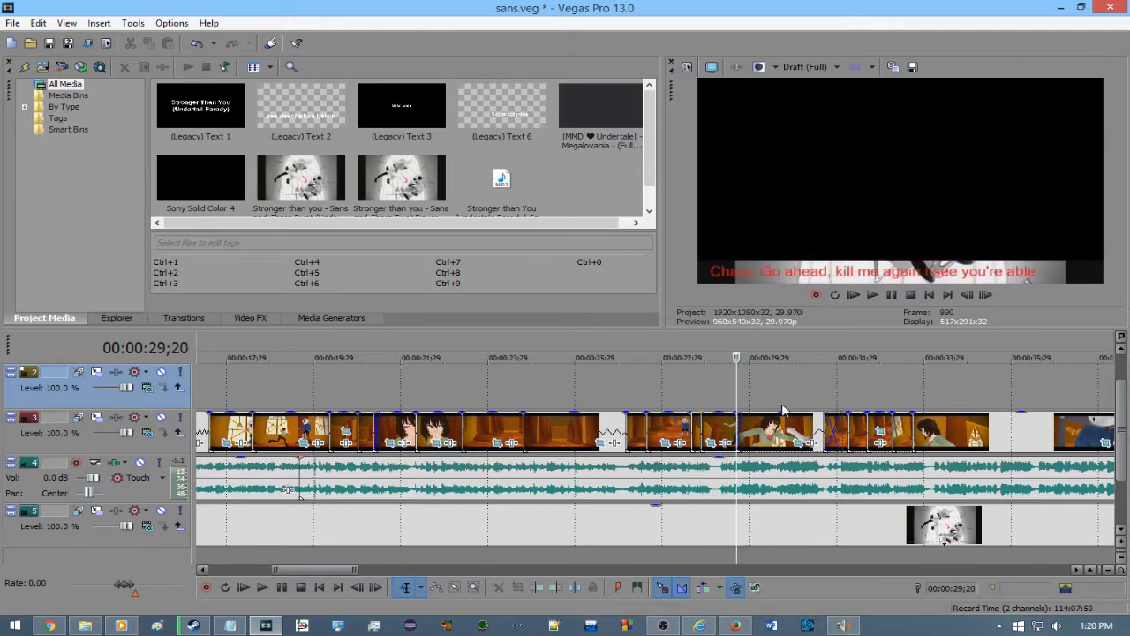
key(space)
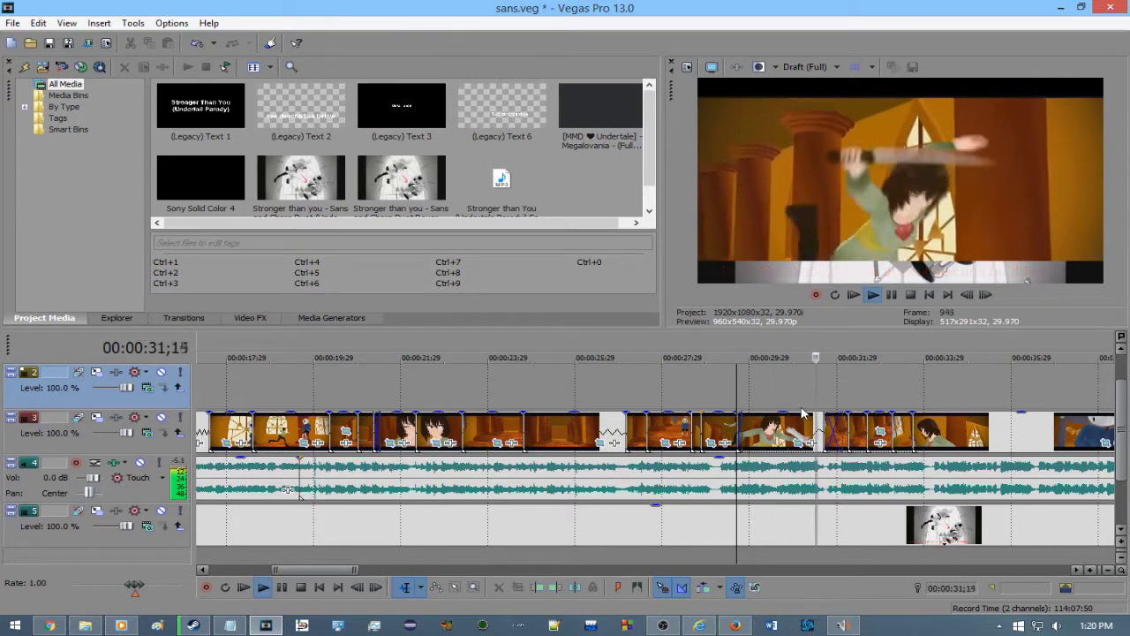
scroll(786, 410, down, 3)
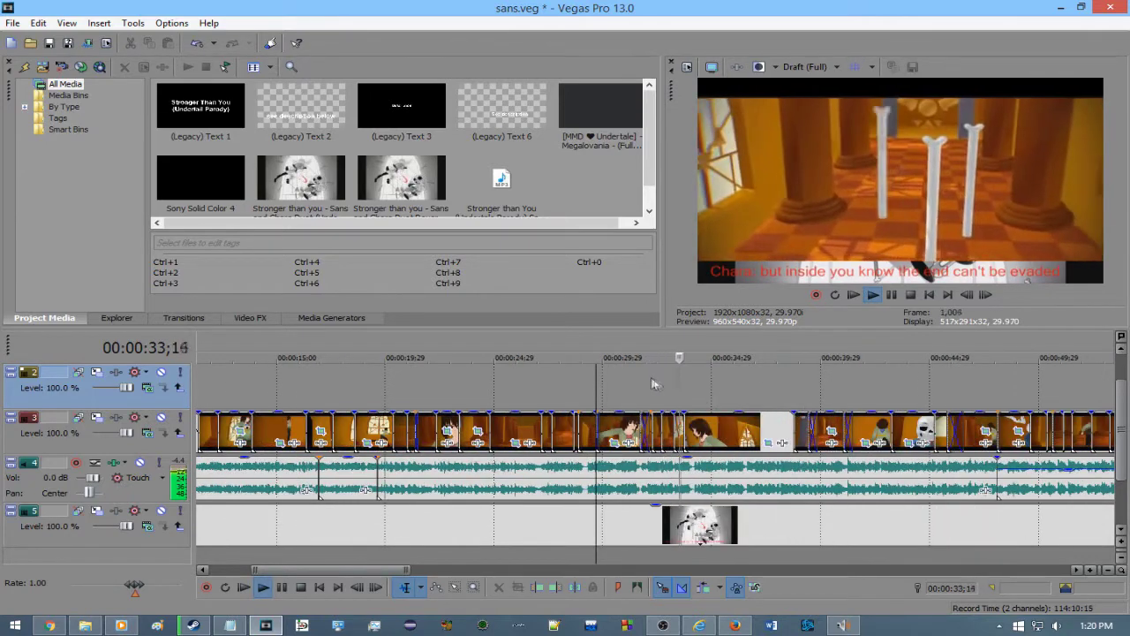
key(space)
- Play briefly from 00:00:32;03, scrub back to 00:00:31;25, and play the following track 3 cuts past 00:00:37;21
click(648, 393)
scroll(646, 393, up, 2)
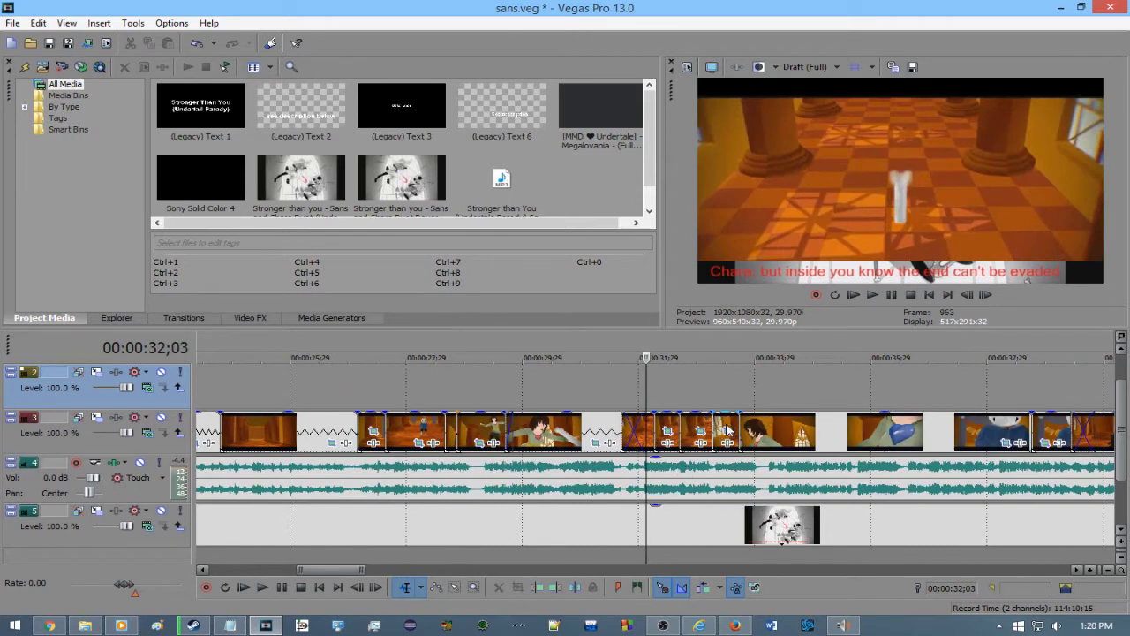
key(space)
key(space)
click(690, 385)
drag(697, 386, 630, 382)
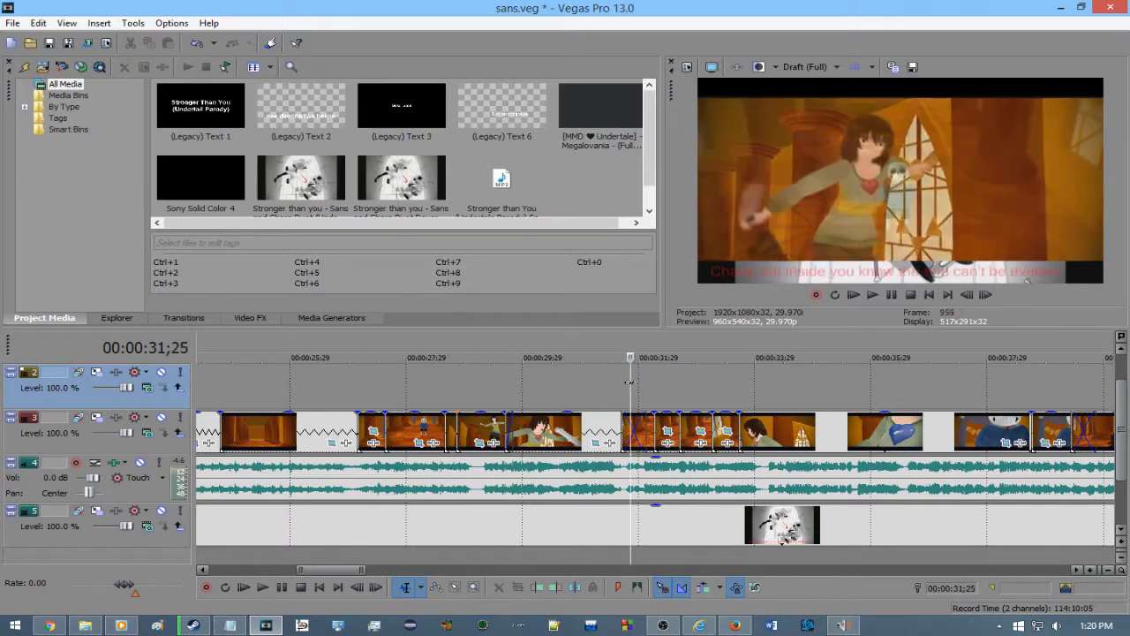
key(space)
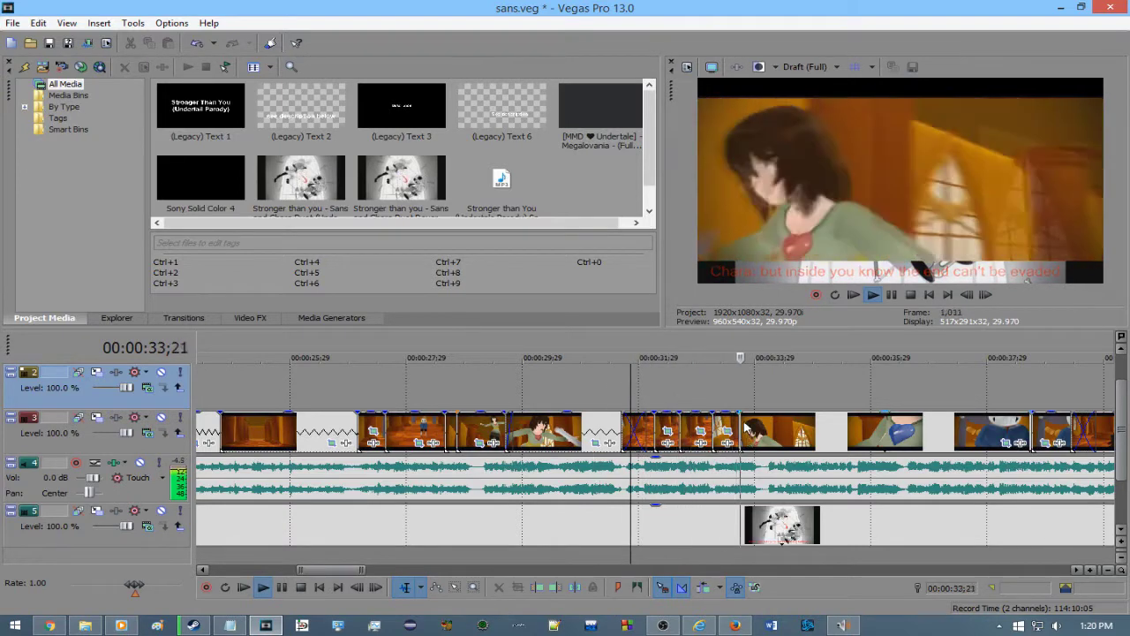
scroll(744, 428, down, 3)
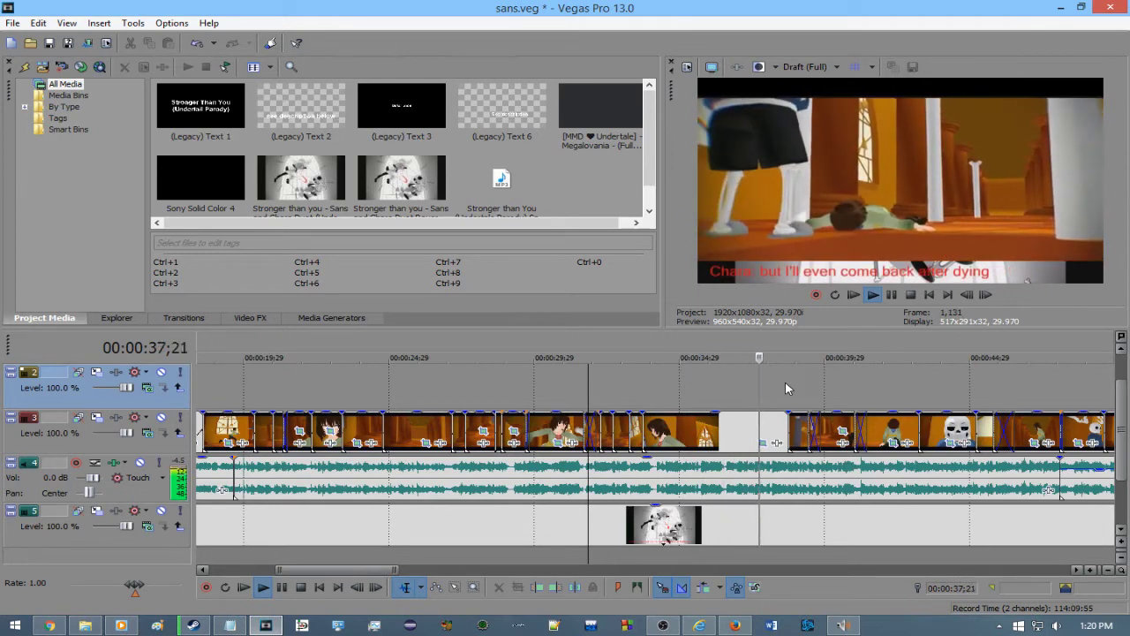
key(space)
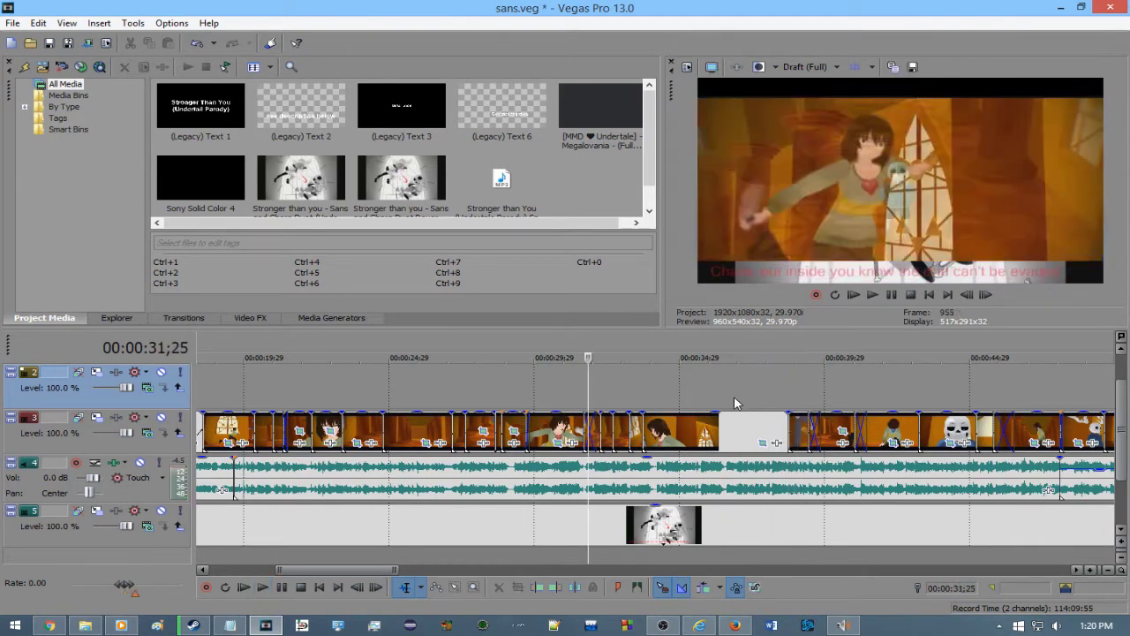
- Scrub to the clip cut at 00:00:38;22 and play from there past 00:00:42;19
click(734, 403)
drag(732, 396, 788, 322)
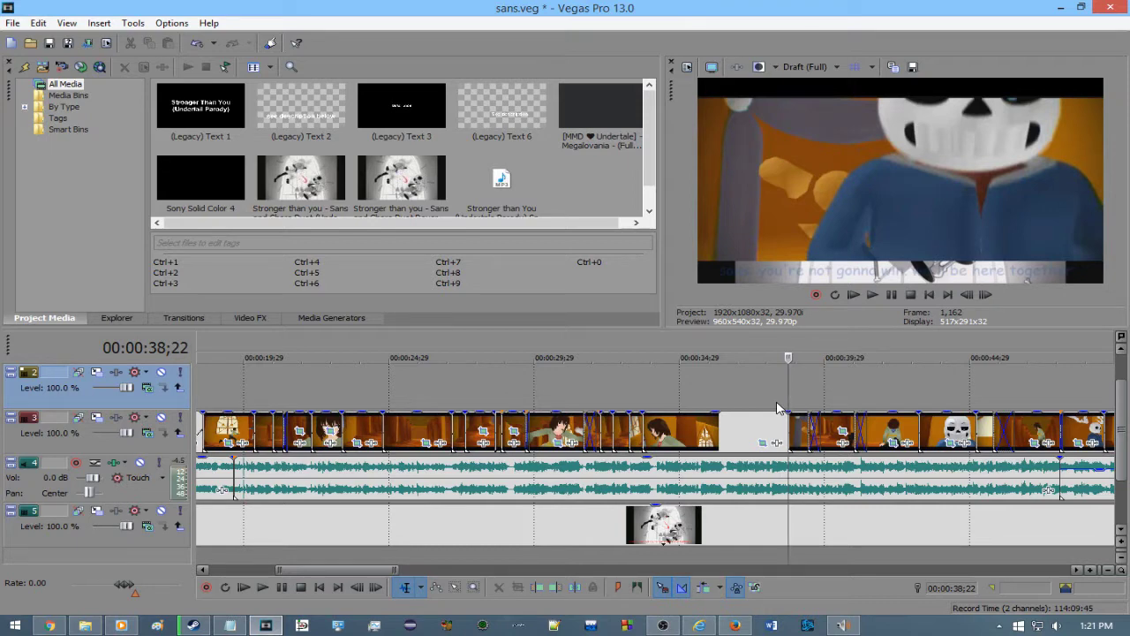
mouse_move(788, 390)
mouse_down()
mouse_move(659, 394)
mouse_move(787, 380)
mouse_move(687, 406)
mouse_move(743, 382)
mouse_move(784, 384)
mouse_move(716, 394)
mouse_move(797, 388)
mouse_move(786, 385)
mouse_up()
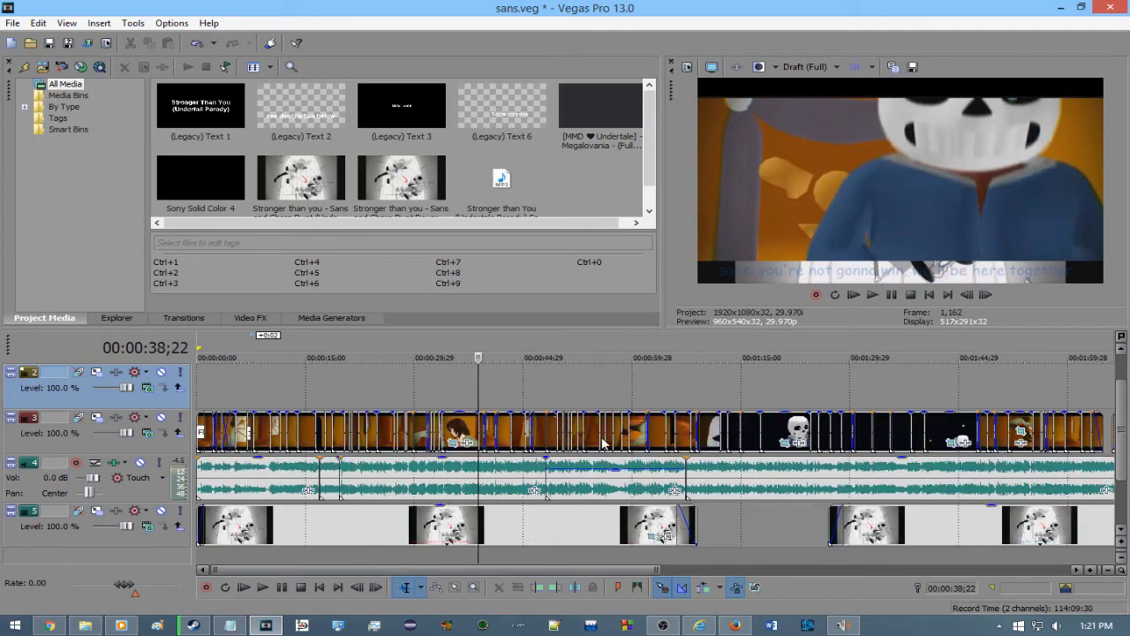
scroll(604, 443, up, 5)
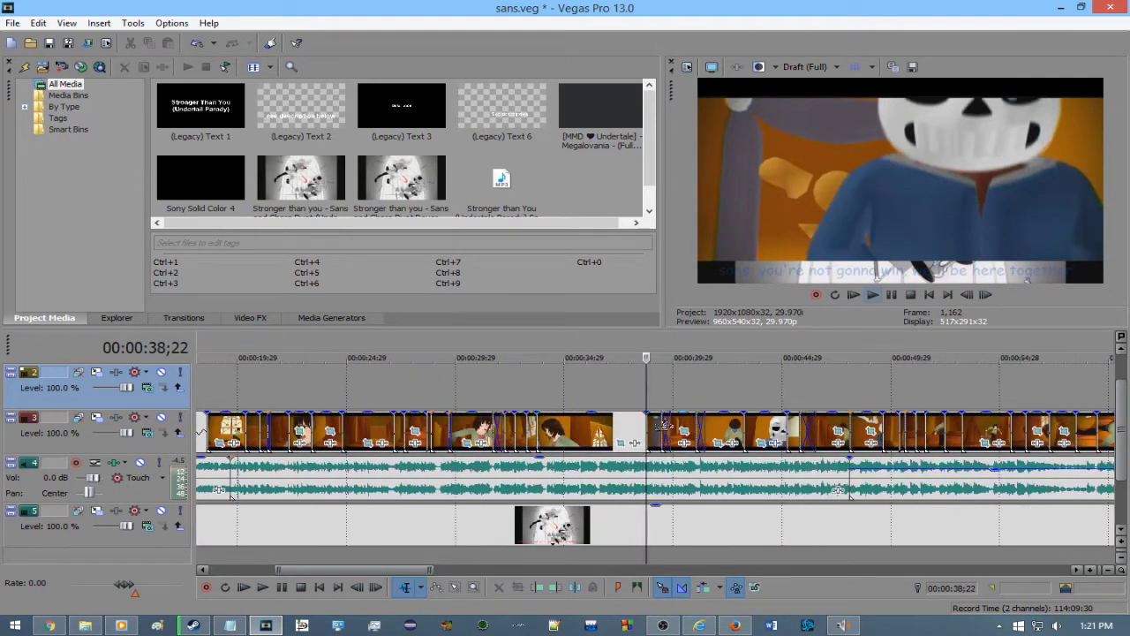
key(space)
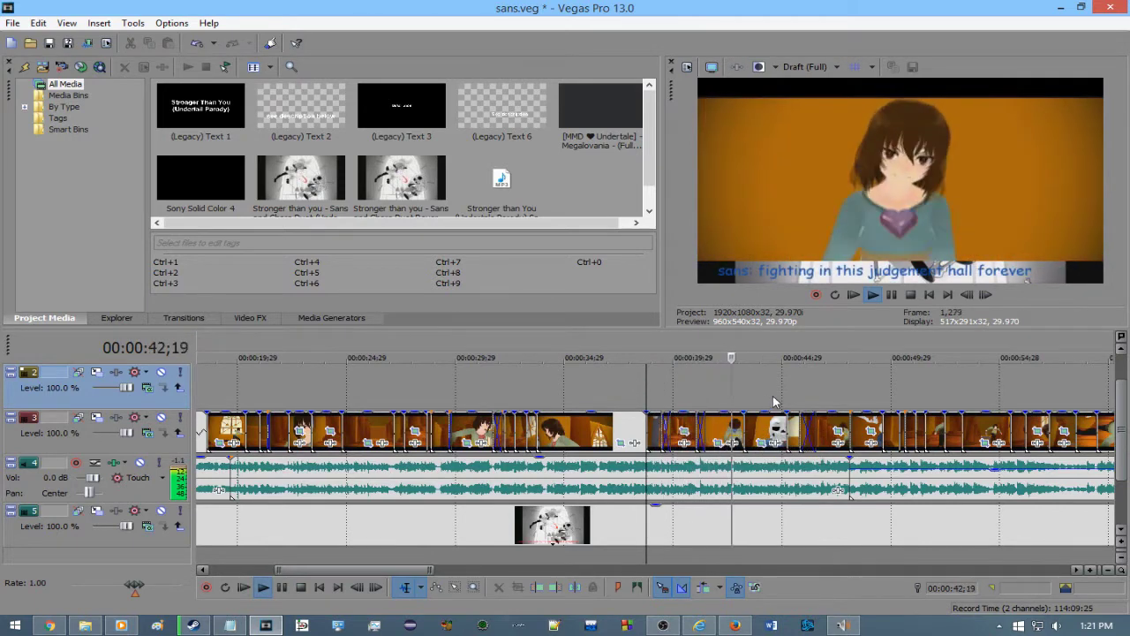
key(space)
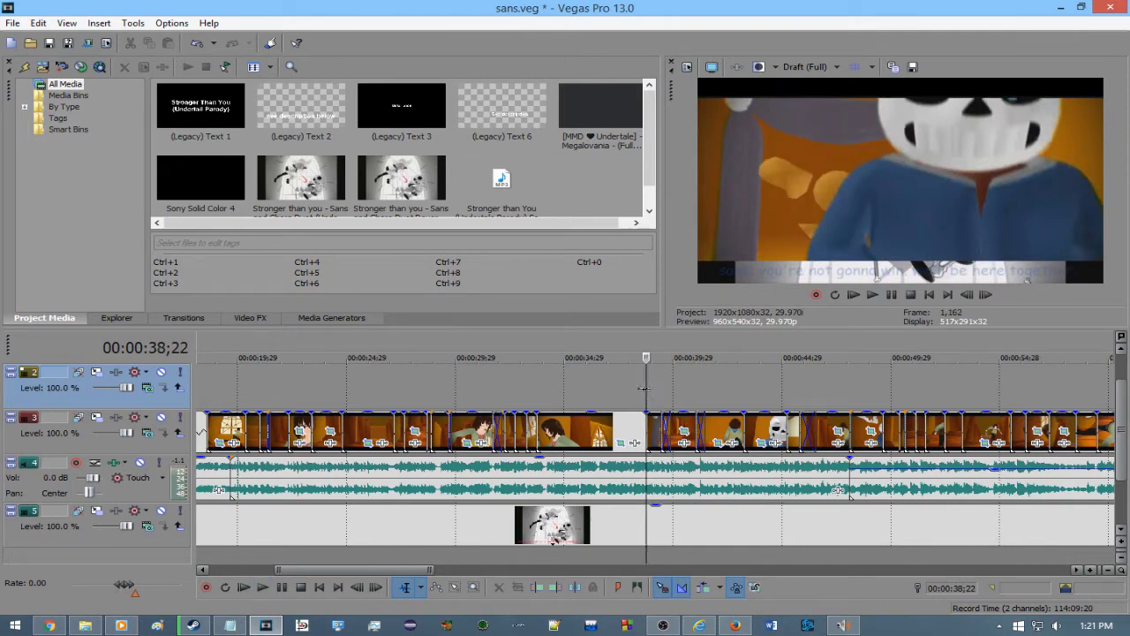
- Scrub to the track 3 crossfade around 00:00:39;18, try shortening it to 10 frames, and restore it to 13 frames
drag(645, 388, 670, 388)
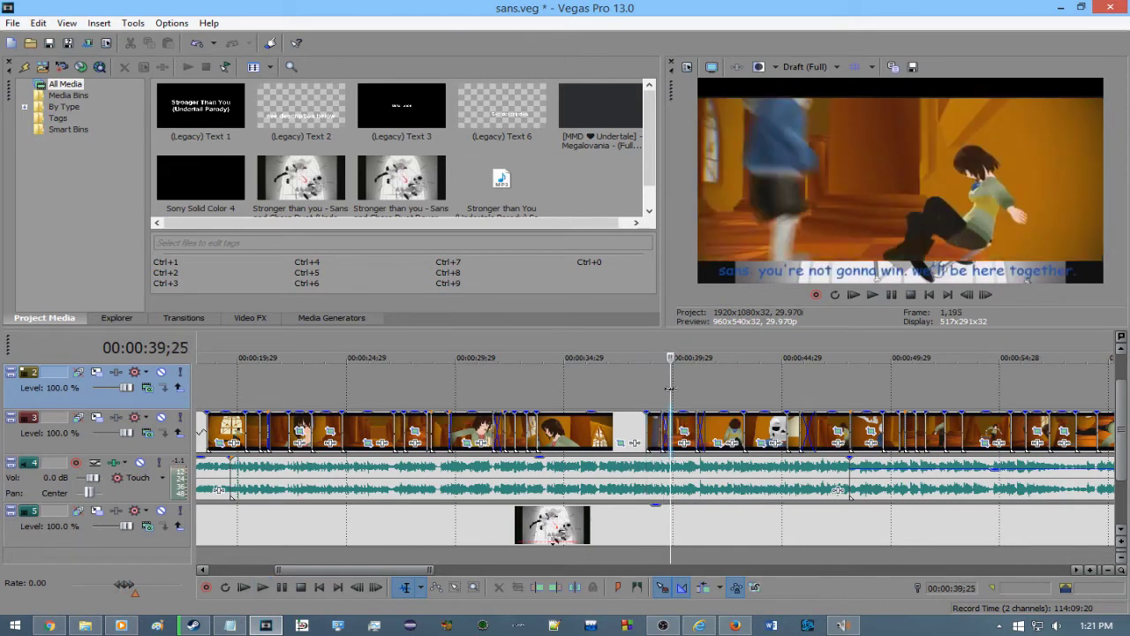
scroll(670, 389, up, 5)
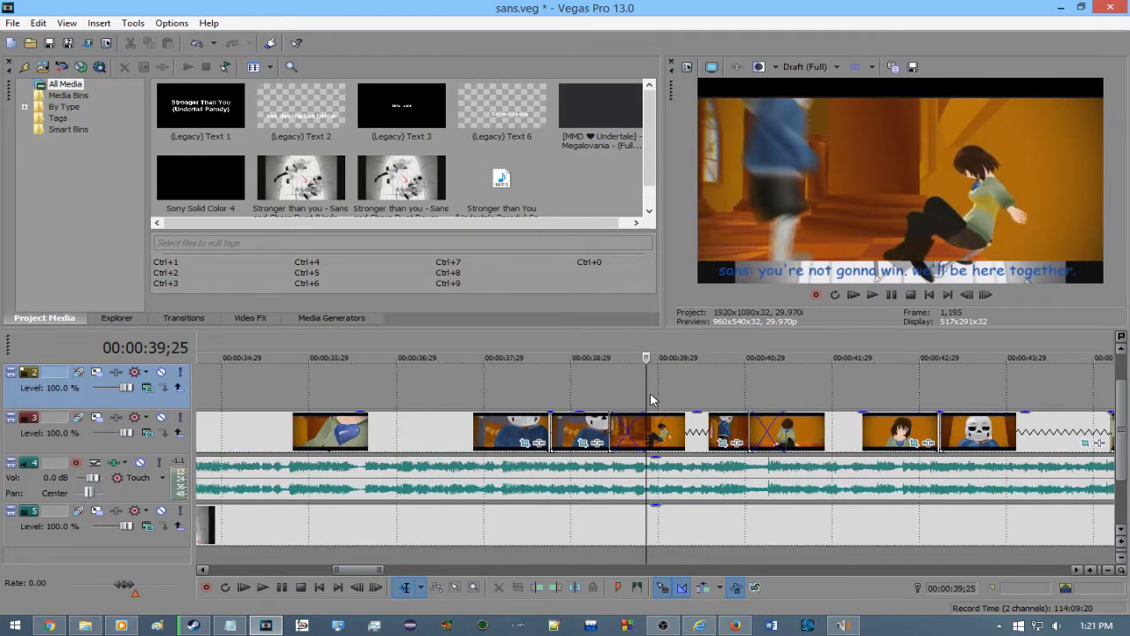
drag(646, 393, 625, 430)
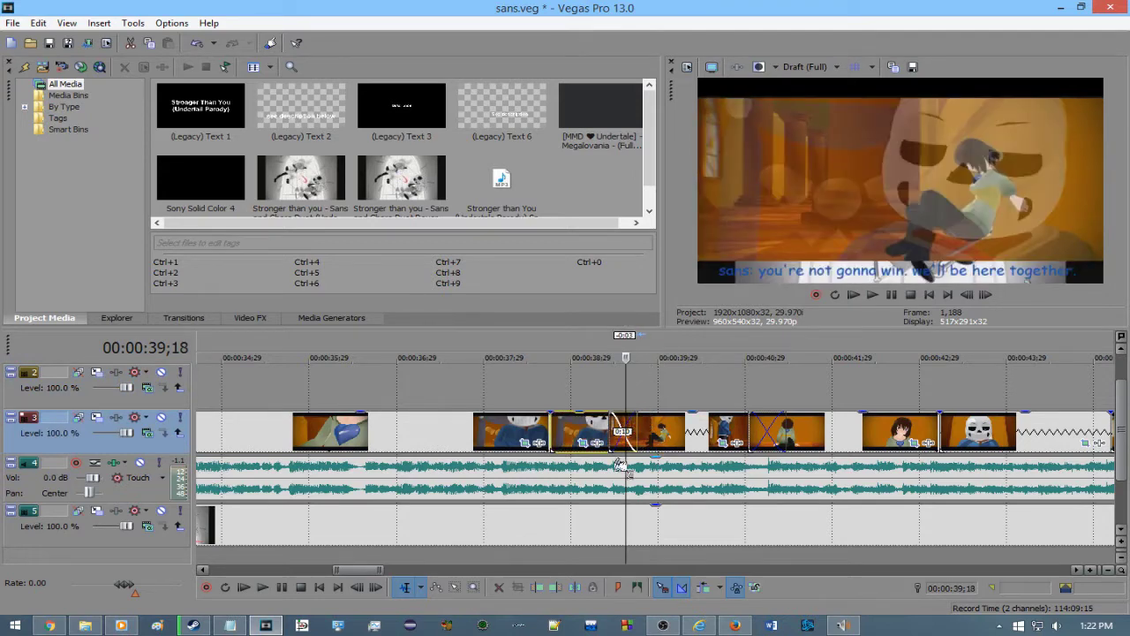
drag(621, 465, 622, 455)
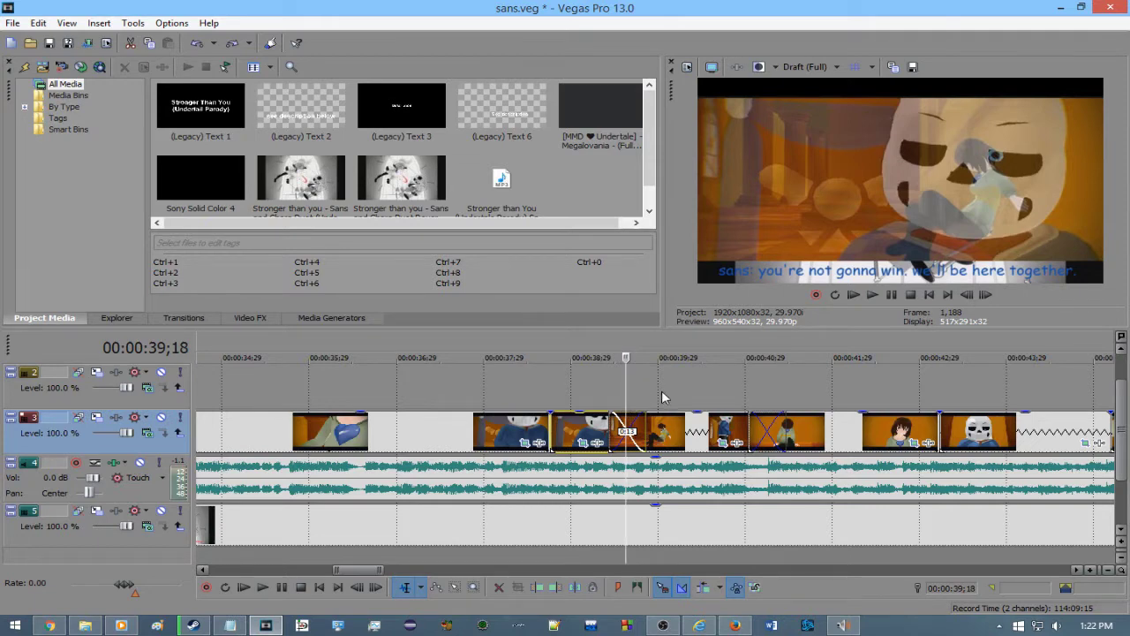
- Scrub back to 00:00:38;19 and play through the crossfaded track 3 clips to about 00:00:48;19
drag(626, 390, 539, 402)
scroll(637, 459, down, 3)
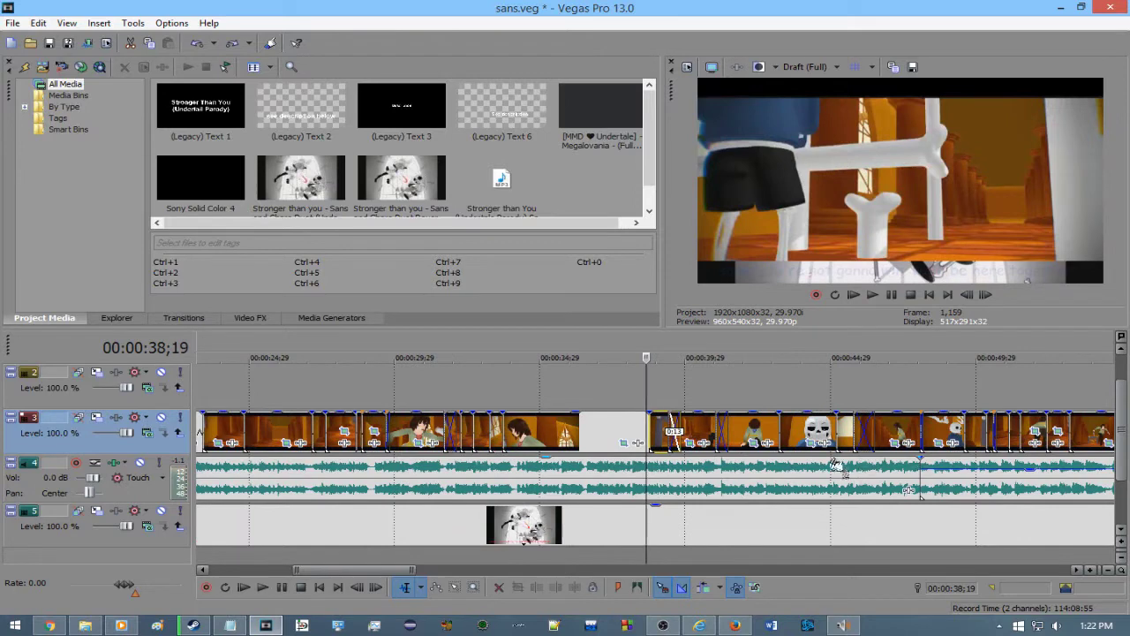
mouse_move(836, 464)
scroll(722, 439, down, 2)
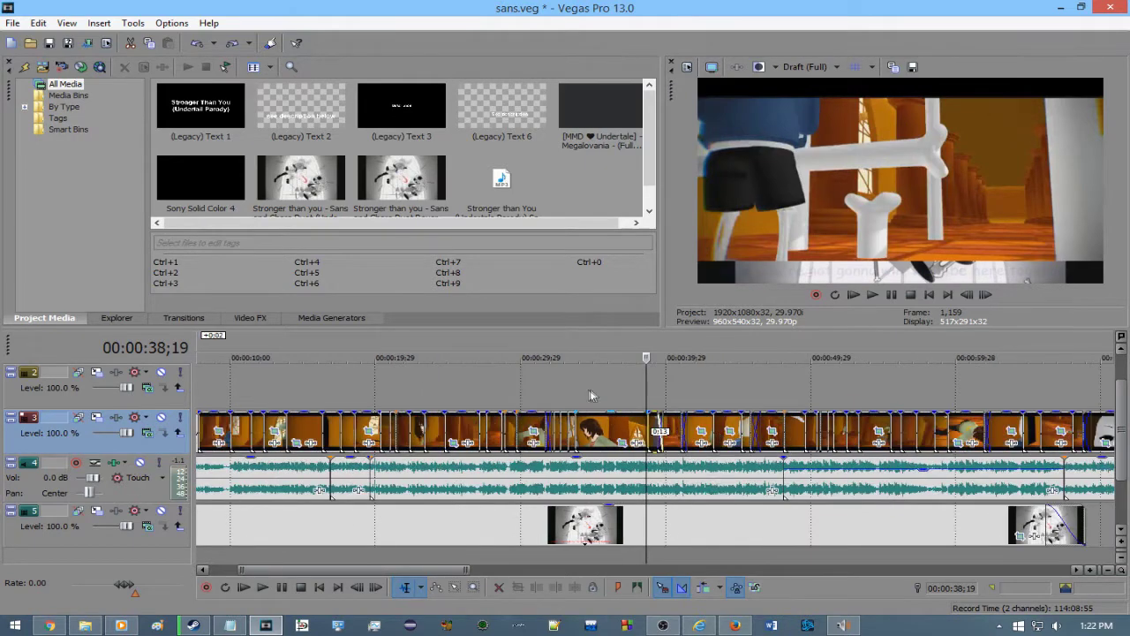
scroll(658, 397, up, 4)
key(space)
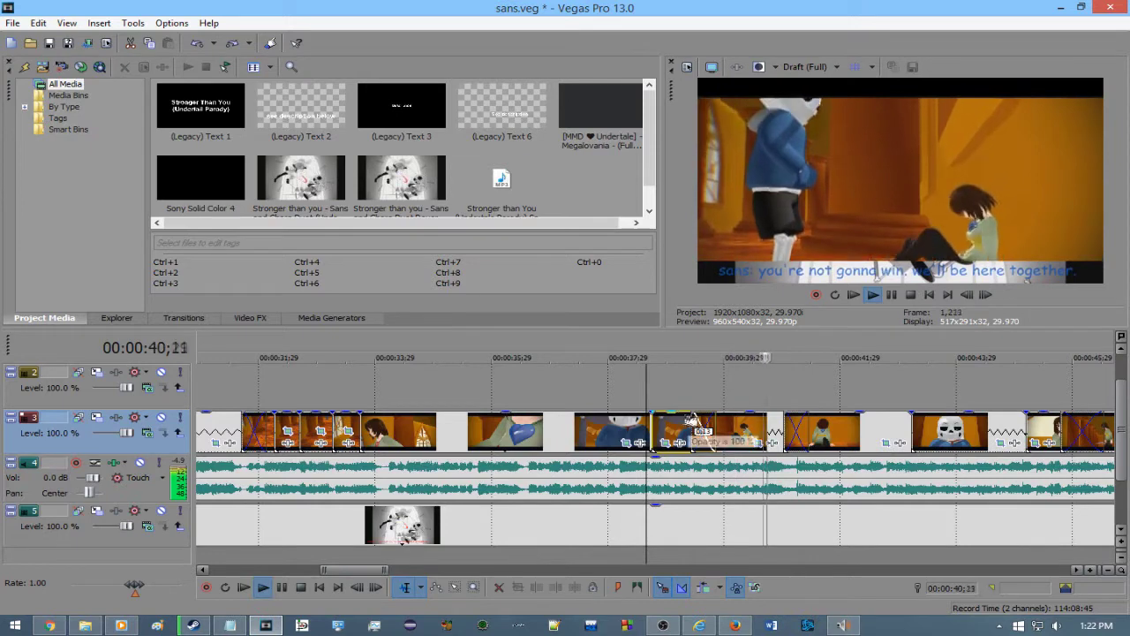
scroll(709, 408, down, 2)
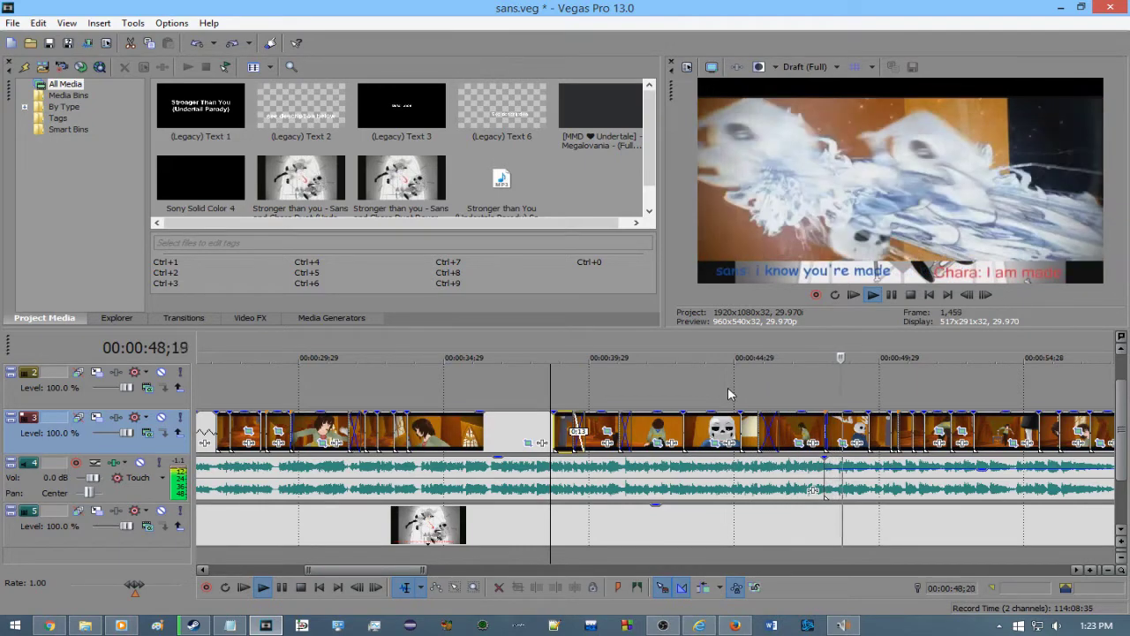
key(space)
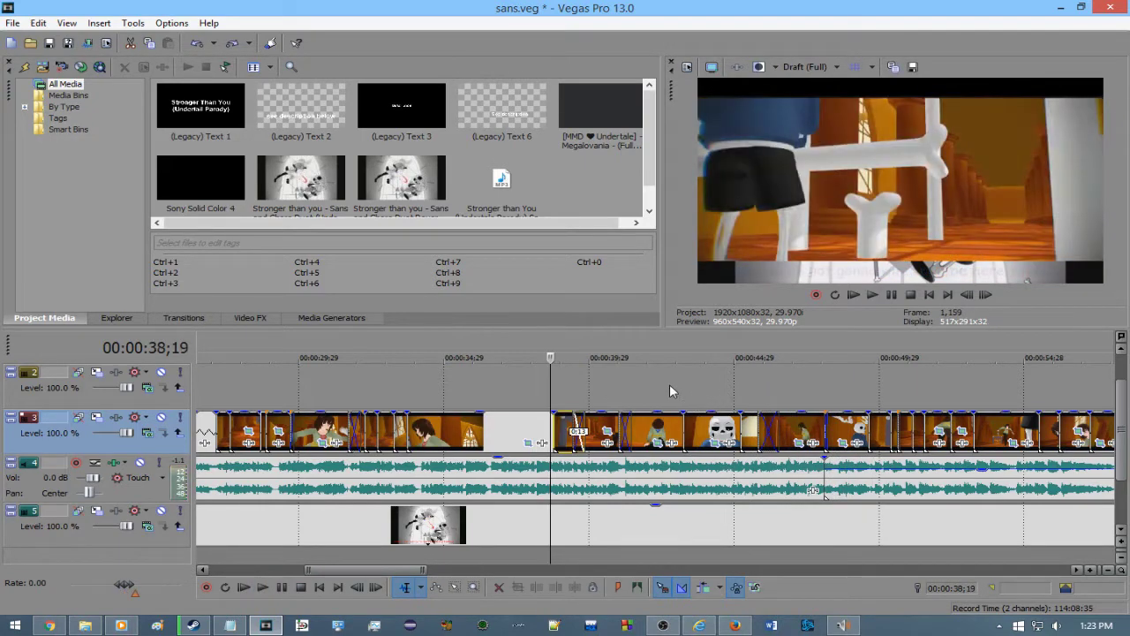
- Scrub from 00:00:42;29 to 00:00:43;11 to inspect the cut into the skeleton close-up clip
click(669, 384)
mouse_move(671, 391)
mouse_down()
mouse_move(704, 387)
mouse_move(676, 383)
mouse_up()
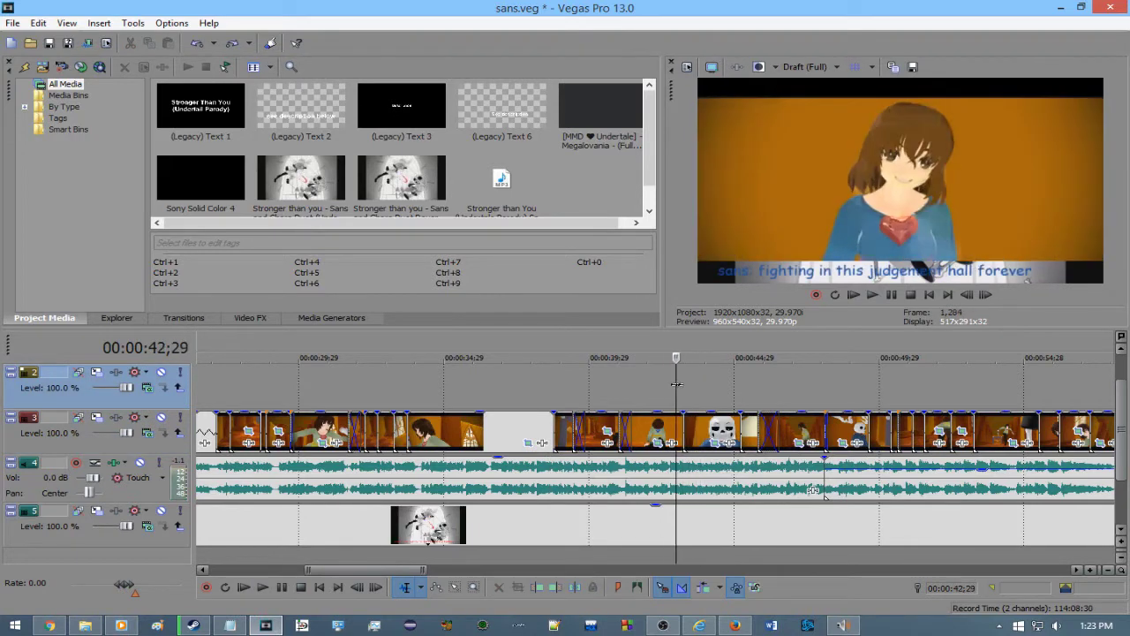
scroll(678, 386, up, 5)
drag(644, 394, 672, 400)
scroll(673, 406, down, 4)
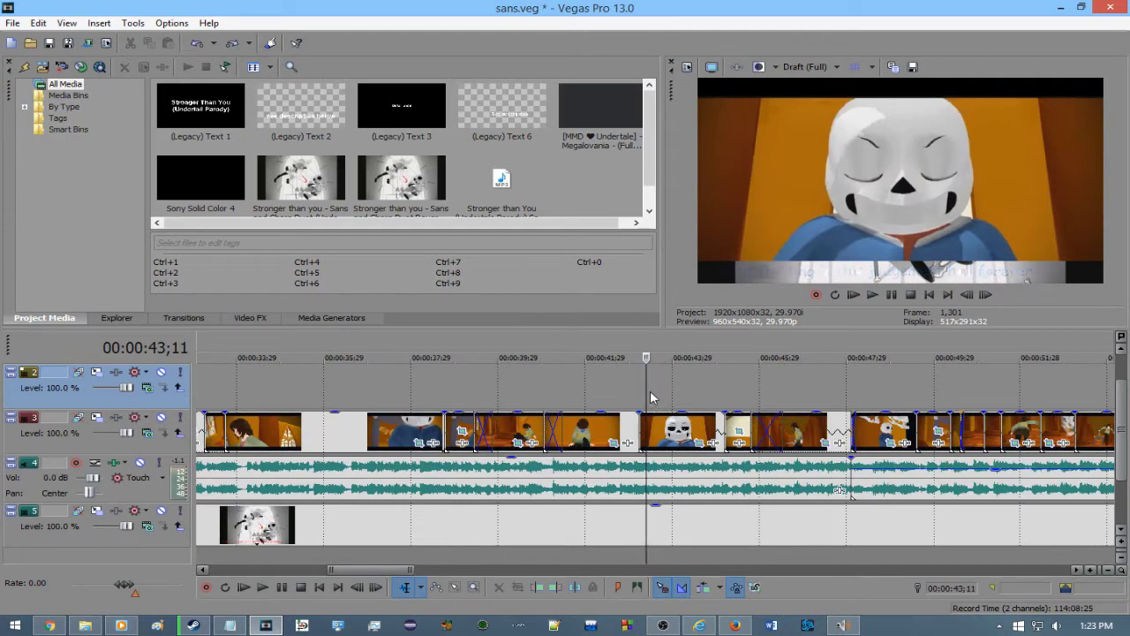
- Try moving the skeleton close-up clip on track 3 earlier by 9 frames, and play the transition twice from 00:00:42;27
drag(645, 436, 630, 436)
click(626, 391)
key(space)
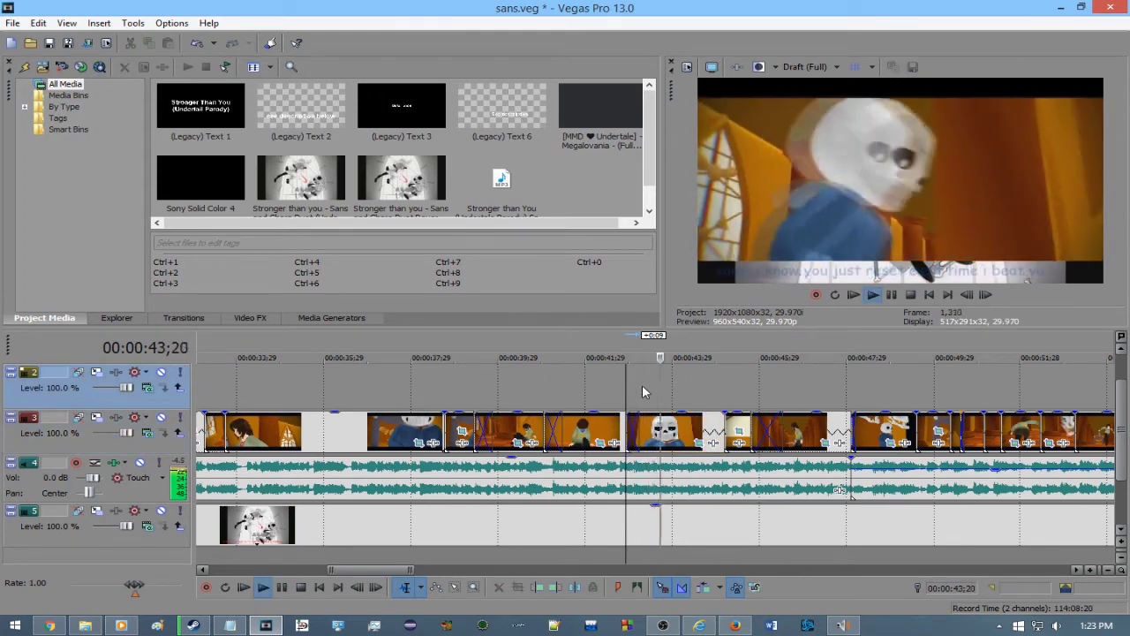
key(space)
key(space)
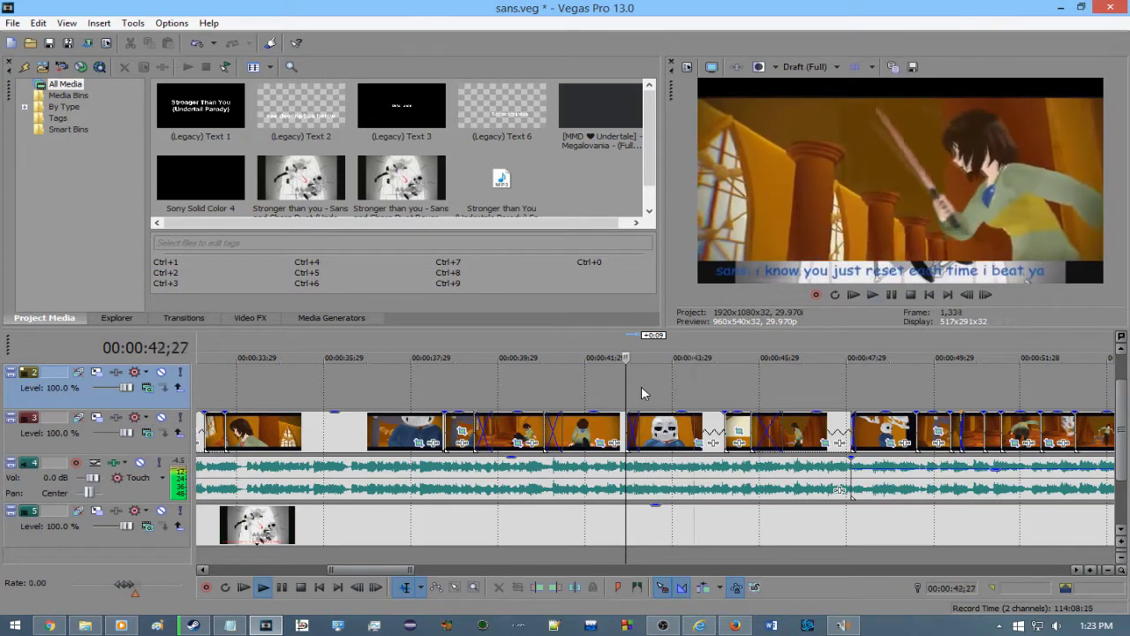
key(space)
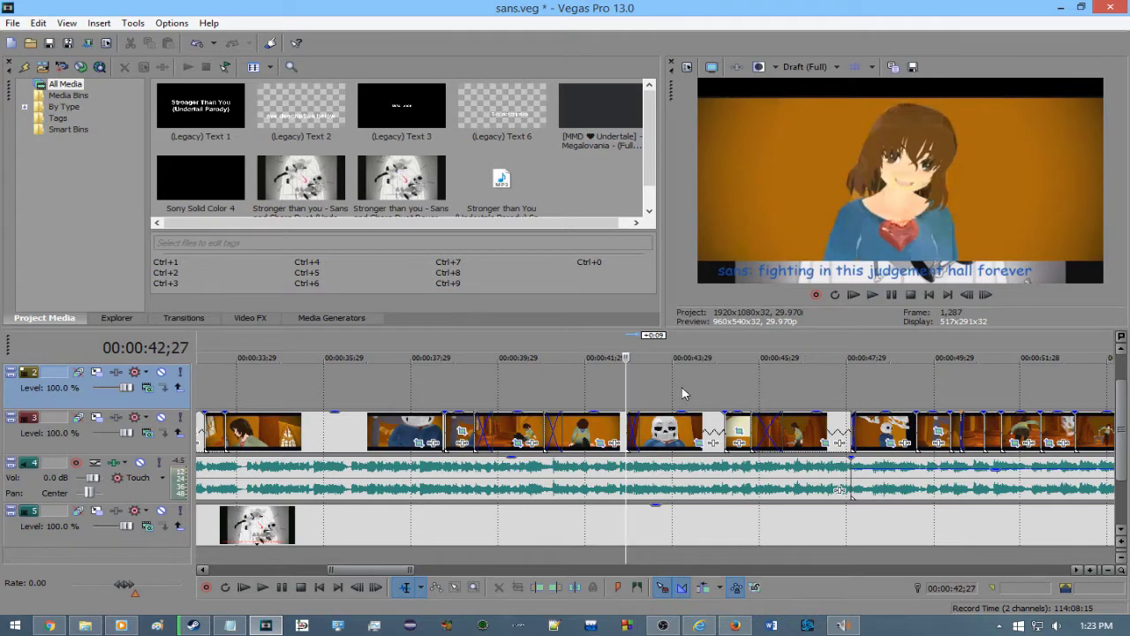
- Place the playhead at the cut at 00:00:45;05 and play from there to about 00:01:00;17
click(723, 405)
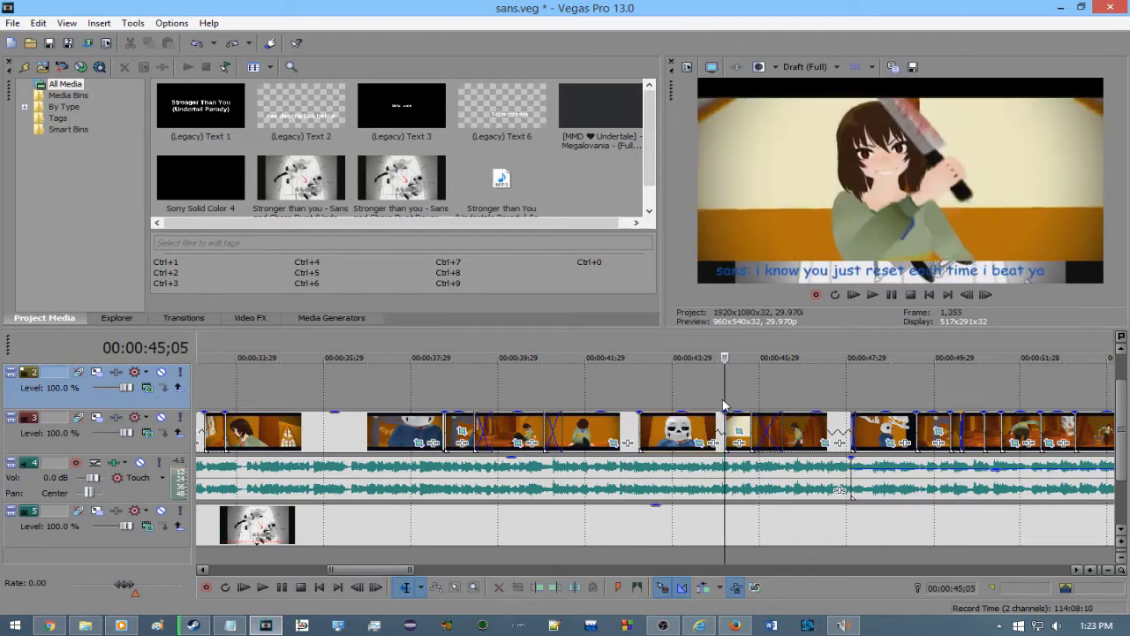
key(space)
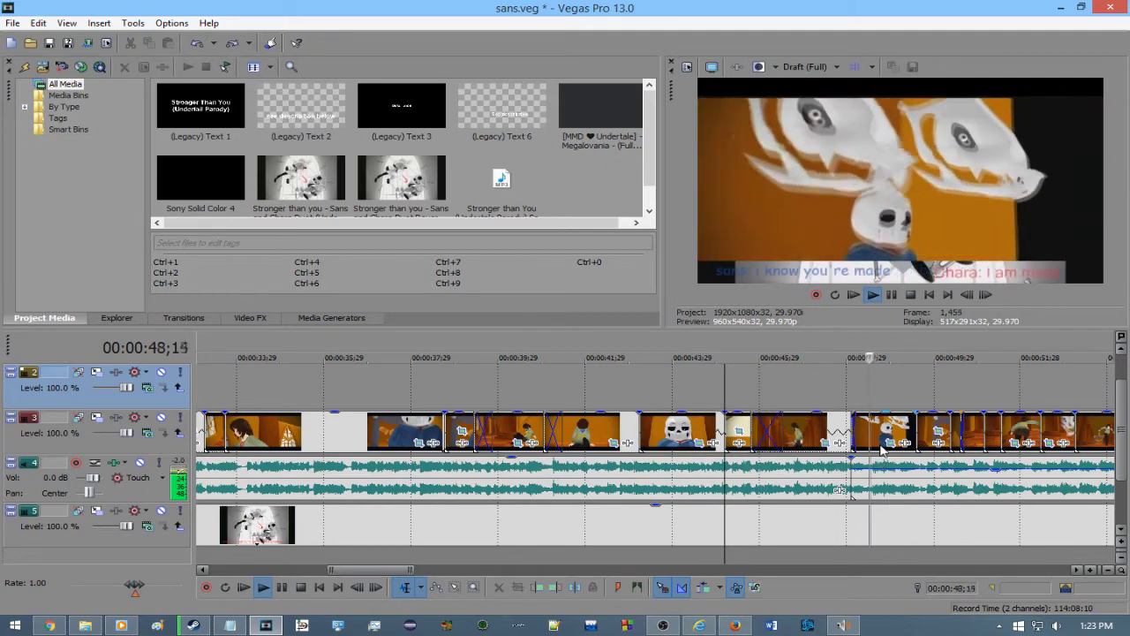
scroll(880, 448, down, 3)
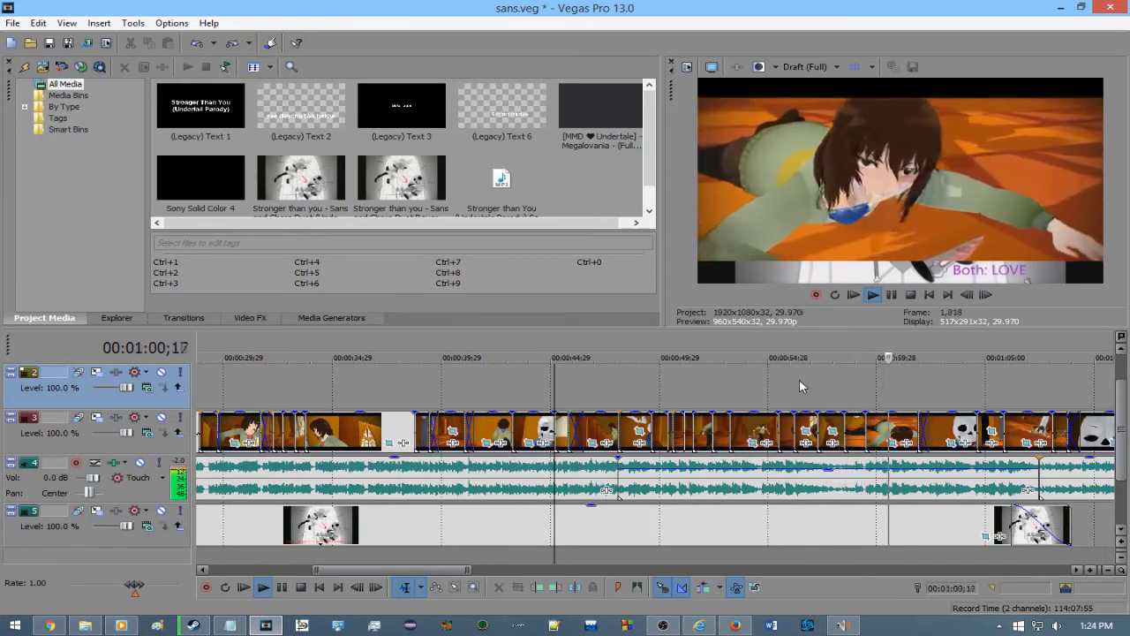
key(space)
- Inspect the fast-cut track 3 clips between 00:00:48;05 and 00:00:55;01 by moving the playhead among them
click(674, 388)
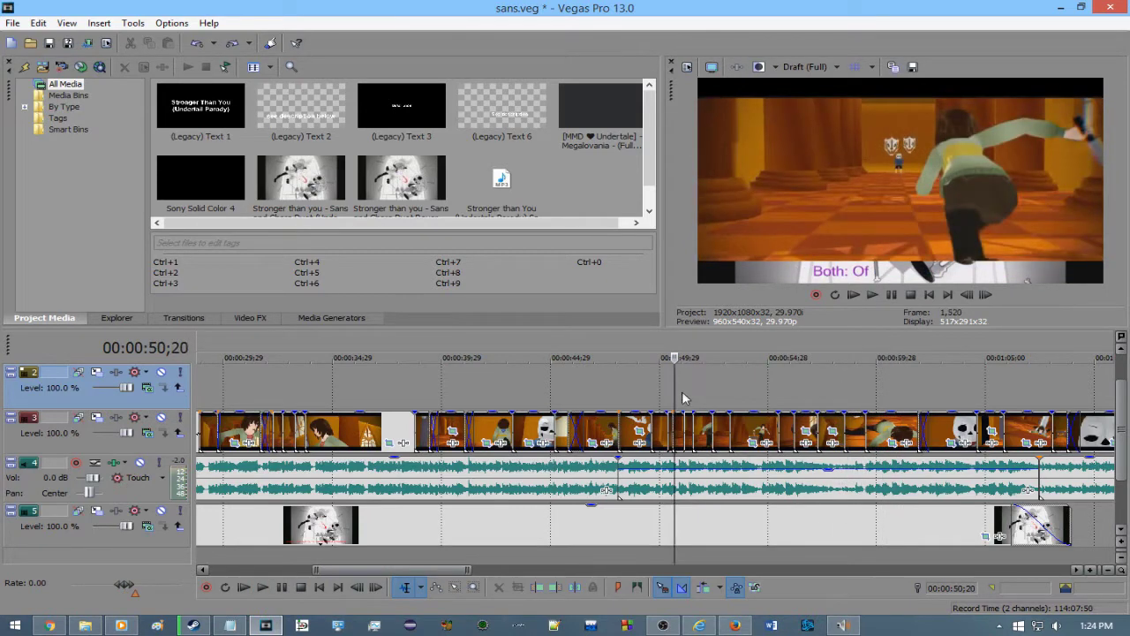
mouse_move(674, 387)
mouse_down()
mouse_move(778, 394)
mouse_move(651, 392)
mouse_move(774, 390)
mouse_move(654, 388)
mouse_move(689, 382)
mouse_move(778, 389)
mouse_move(627, 391)
mouse_move(770, 389)
mouse_move(663, 385)
mouse_move(673, 386)
mouse_up()
click(694, 378)
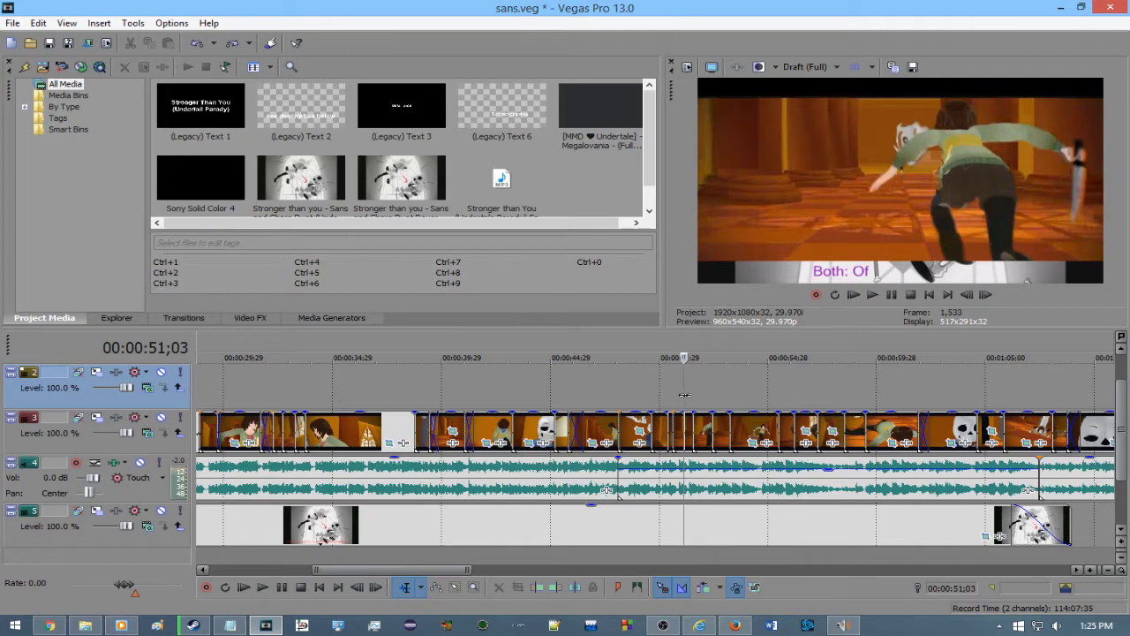
click(619, 389)
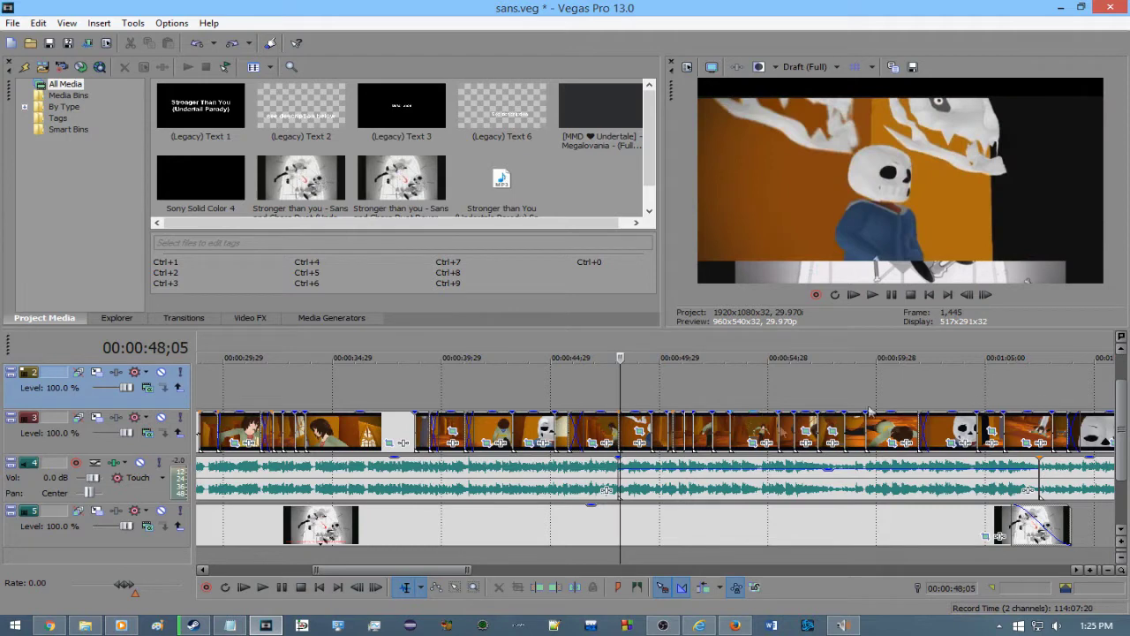
click(730, 375)
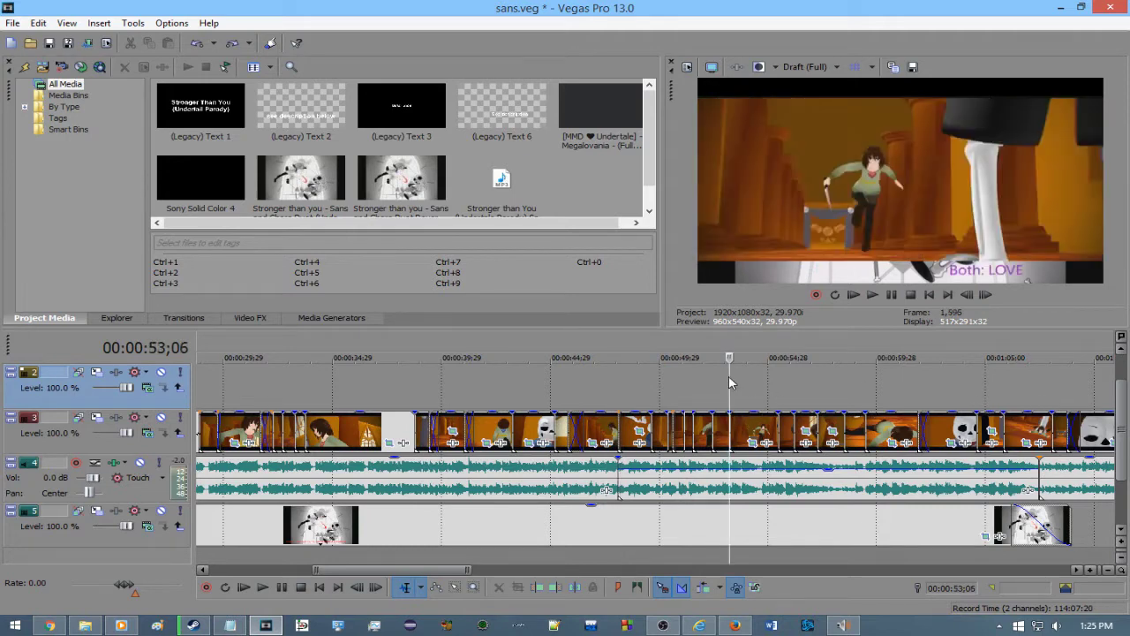
click(761, 390)
click(771, 389)
click(769, 389)
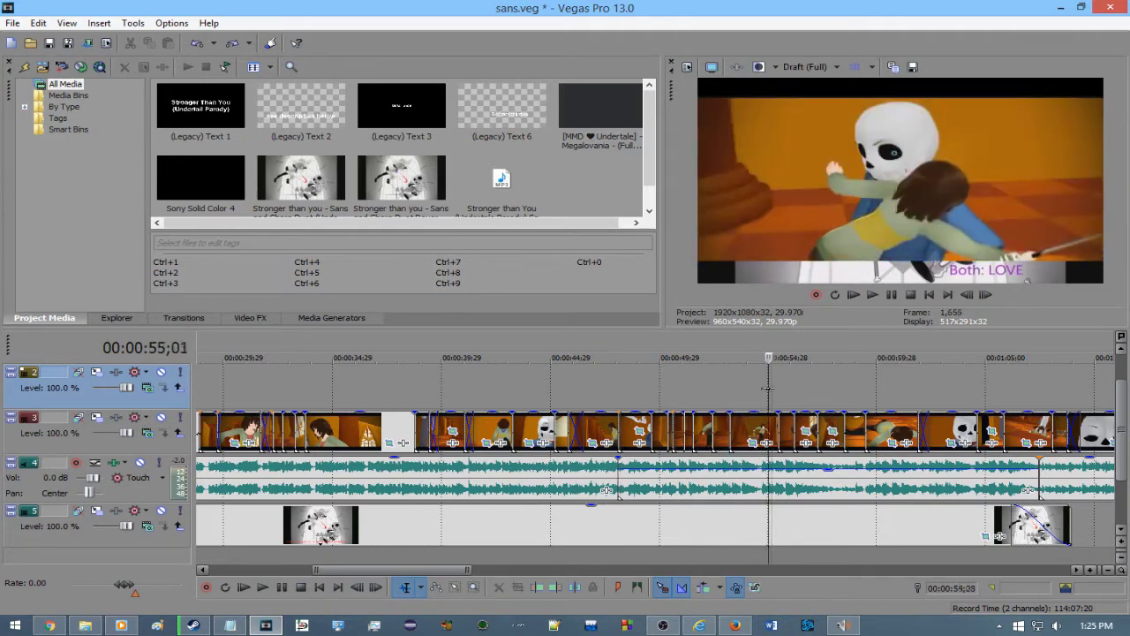
- Inspect the fast-cut track 3 clips on either side of 00:00:55;13, up to 00:00:56;22, by moving the playhead among them
click(712, 389)
click(742, 389)
click(755, 387)
click(777, 384)
click(794, 380)
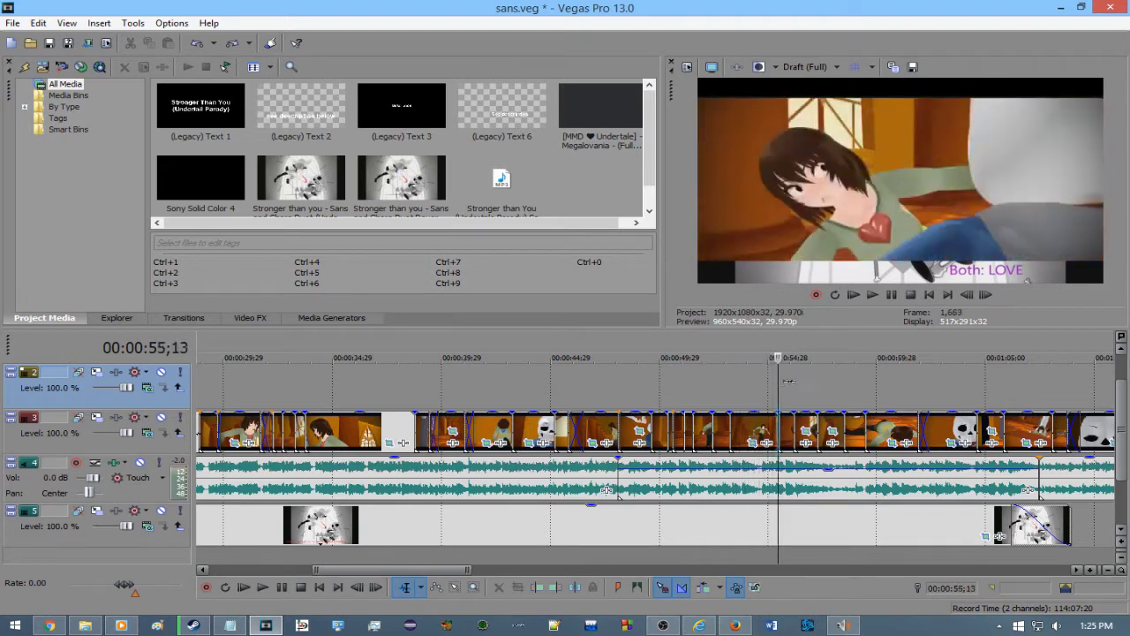
click(775, 381)
click(795, 383)
click(807, 385)
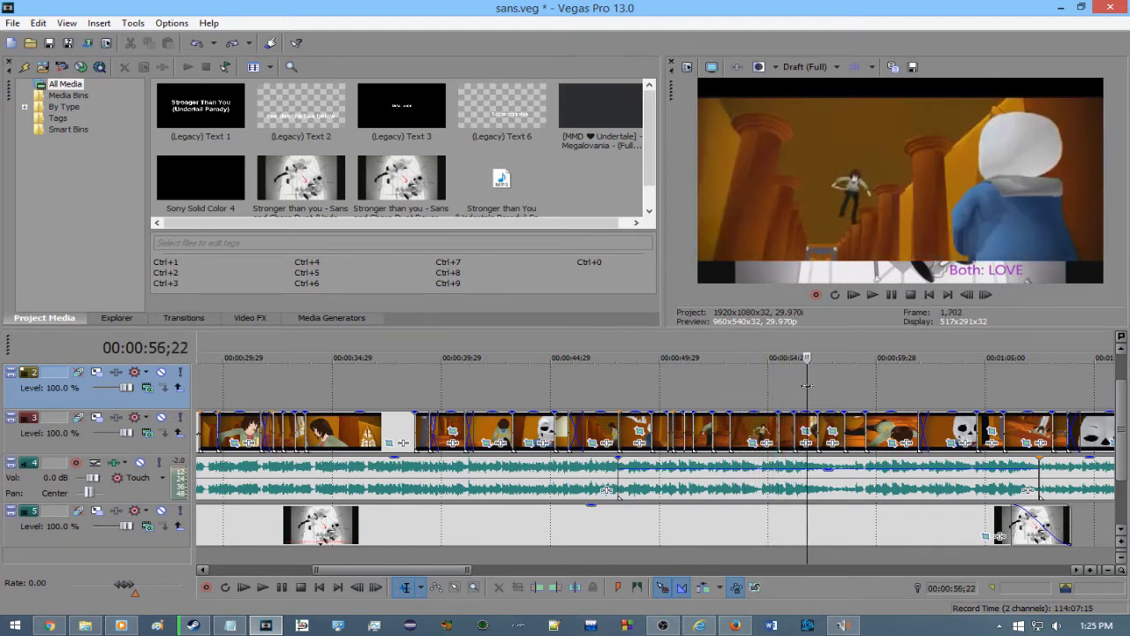
- Place the playhead at the track 3 cut at 00:00:55;13 and play from there to 00:01:04;18
click(750, 385)
click(765, 383)
click(777, 384)
key(space)
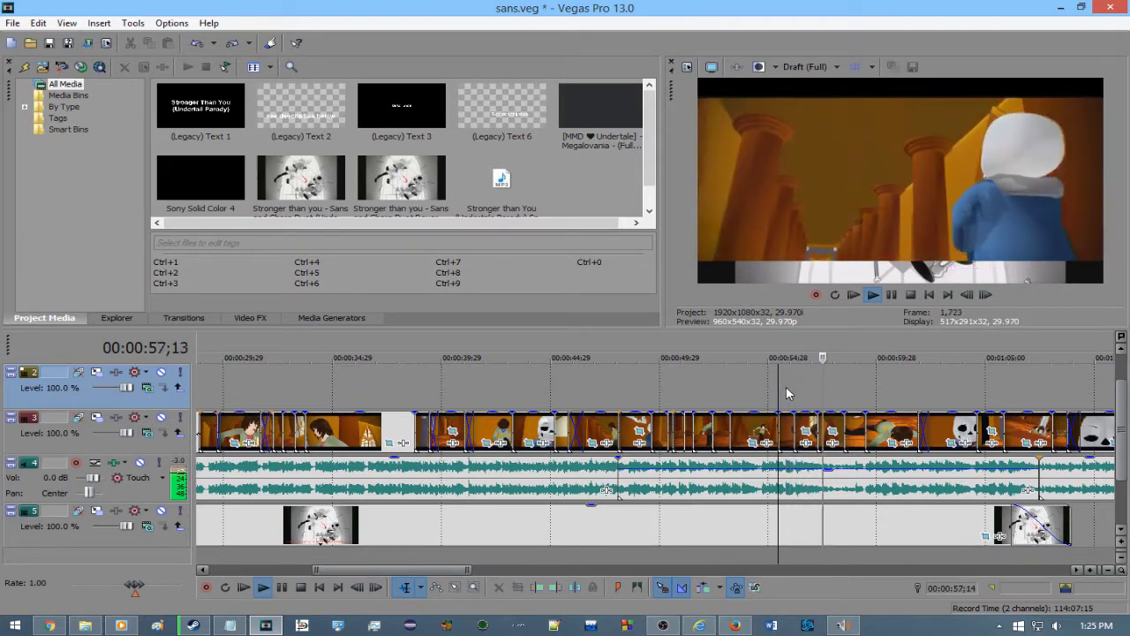
scroll(785, 386, down, 3)
scroll(623, 395, up, 2)
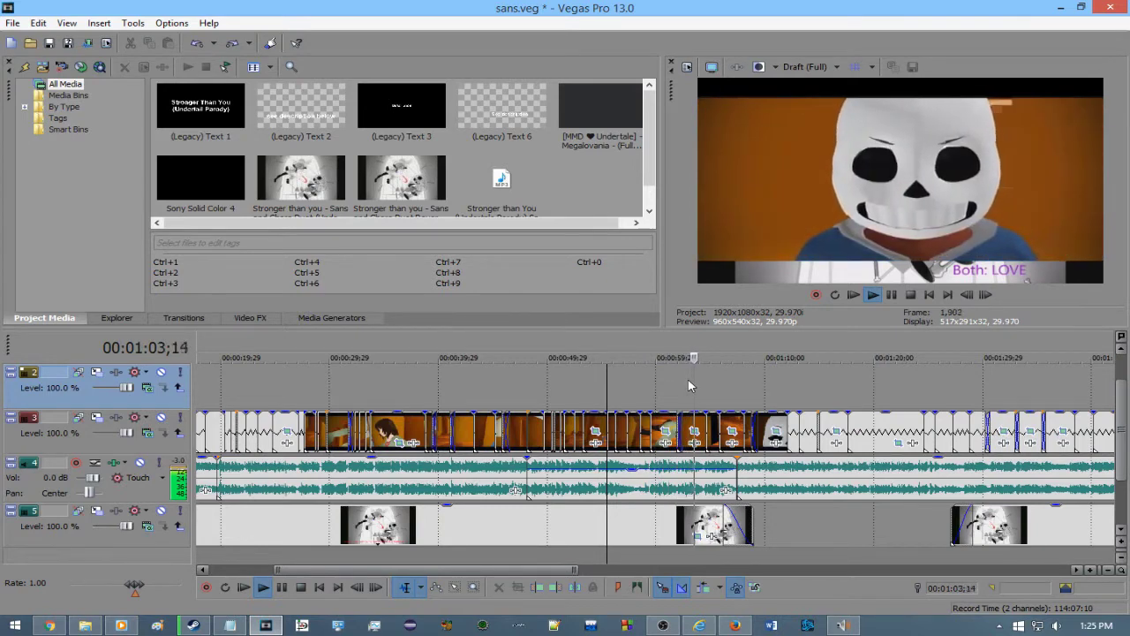
key(Return)
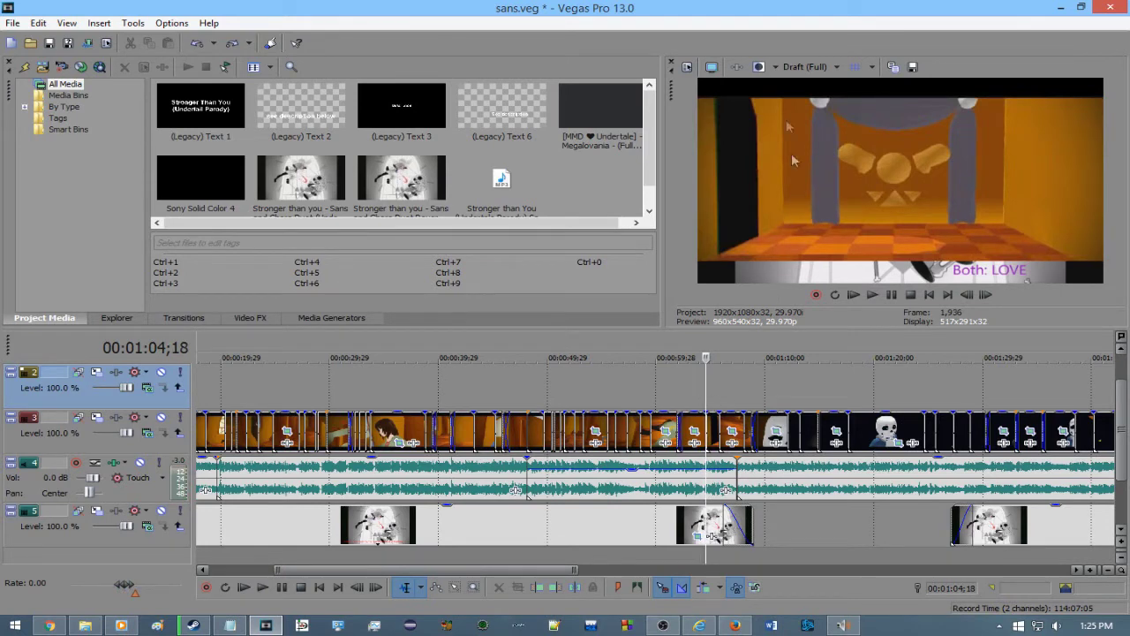
- Set the video preview quality to Preview (Half)
click(806, 68)
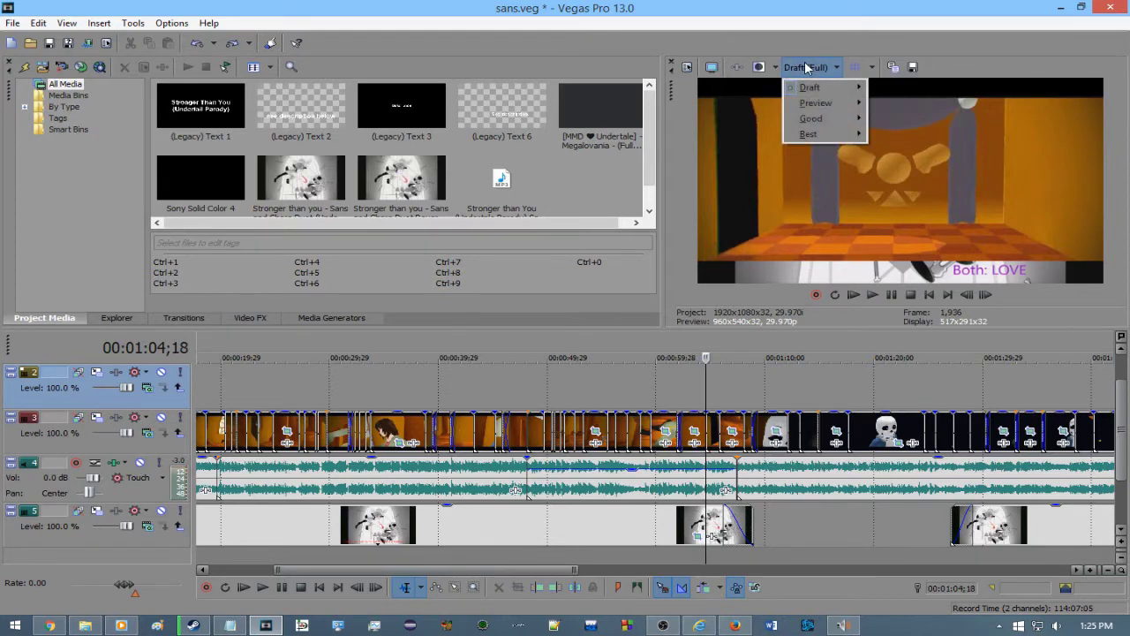
mouse_move(841, 105)
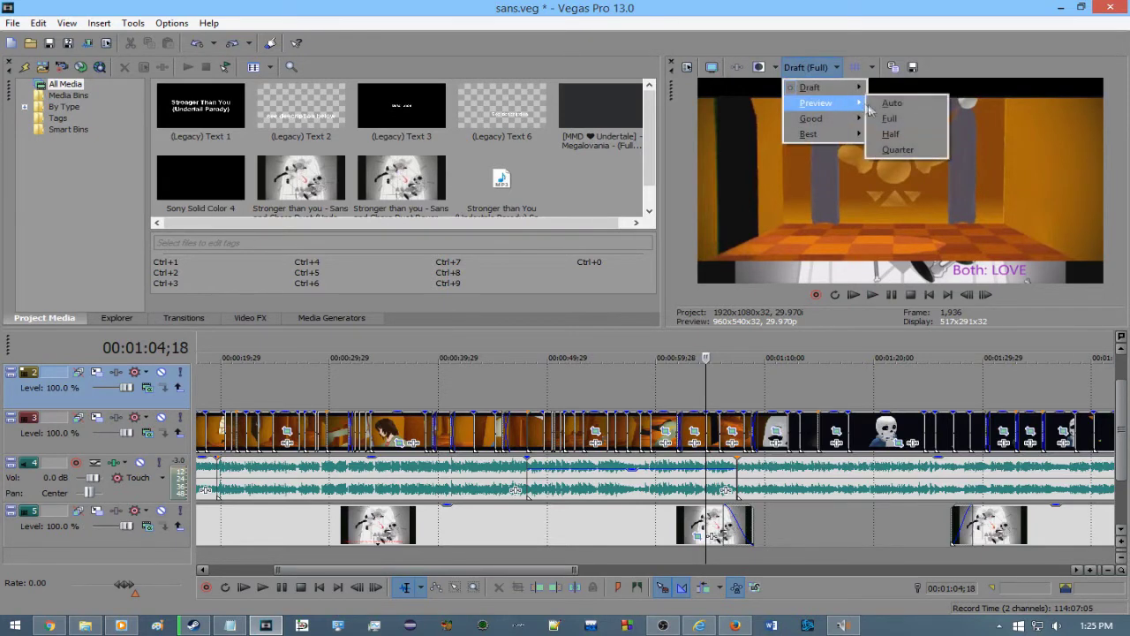
click(900, 136)
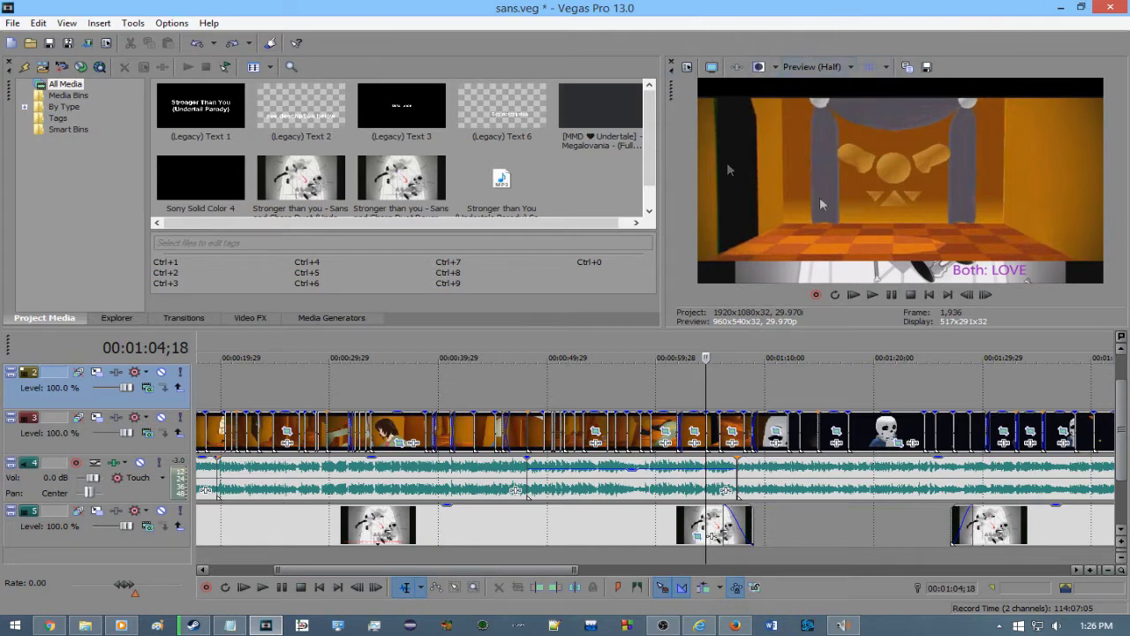
- Play the track 3 clips from 00:01:04;18 to about 00:01:08;16
scroll(777, 433, up, 3)
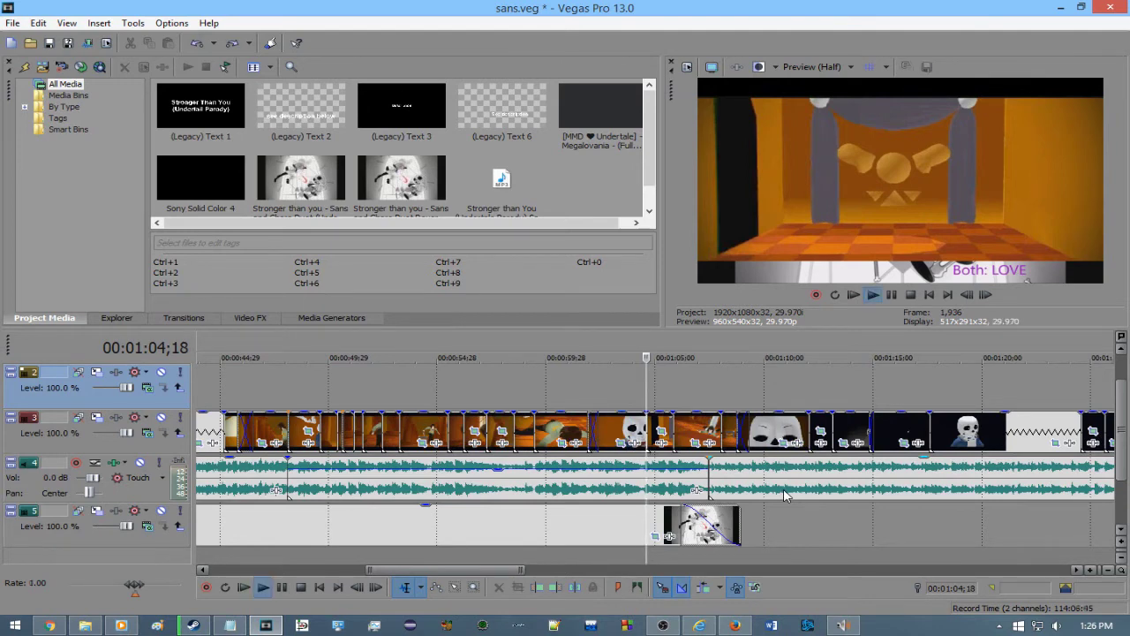
key(space)
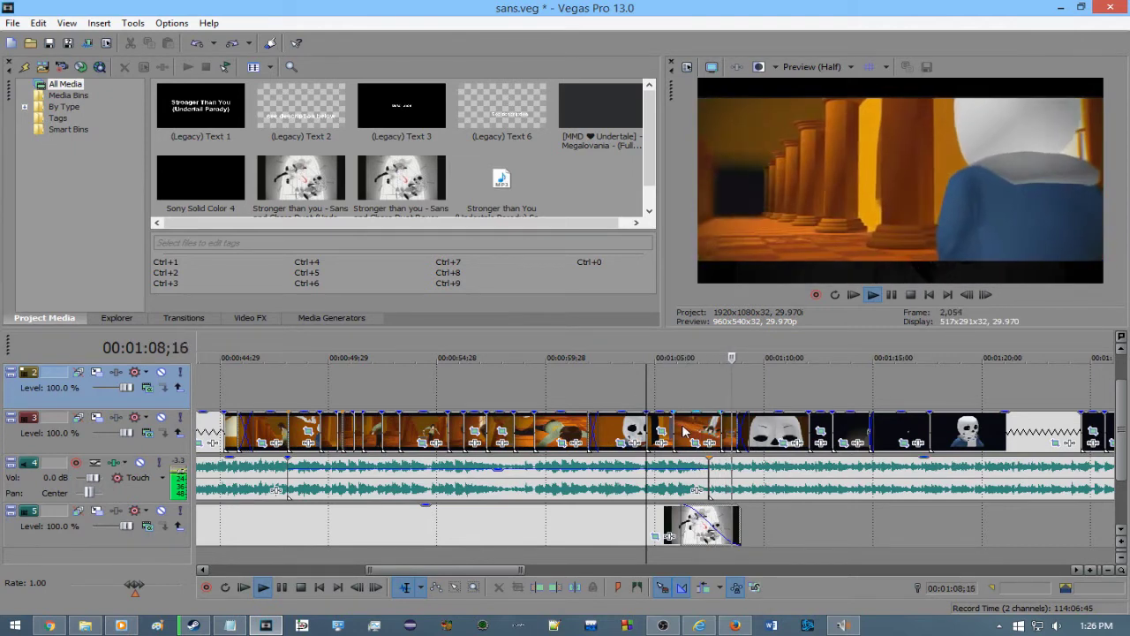
scroll(684, 430, up, 2)
key(space)
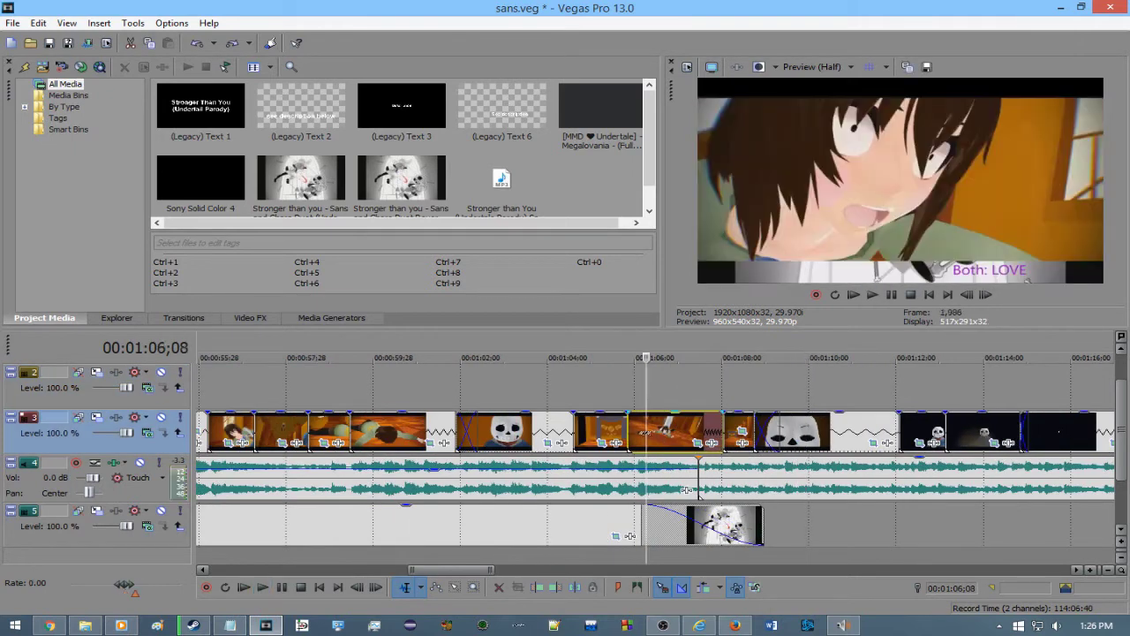
- Scrub back and forth between 00:01:06;02 and 00:01:06;08 to inspect the shot change inside the track 3 clip
click(635, 431)
click(643, 430)
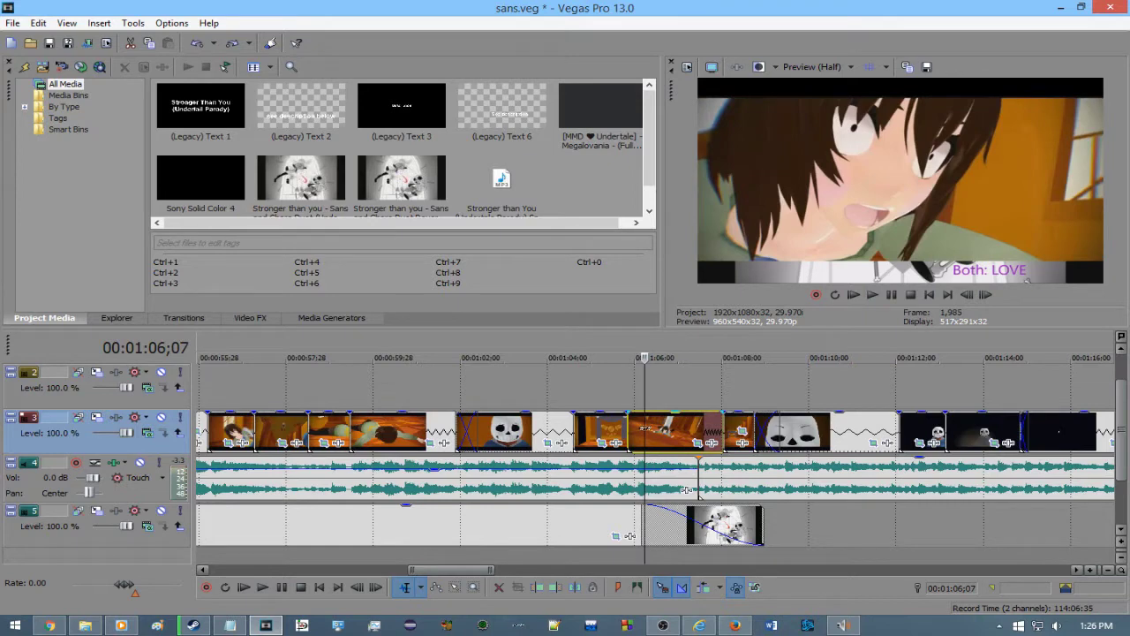
click(642, 429)
click(648, 430)
click(645, 430)
click(637, 430)
click(644, 430)
click(645, 430)
click(639, 430)
click(644, 430)
click(636, 429)
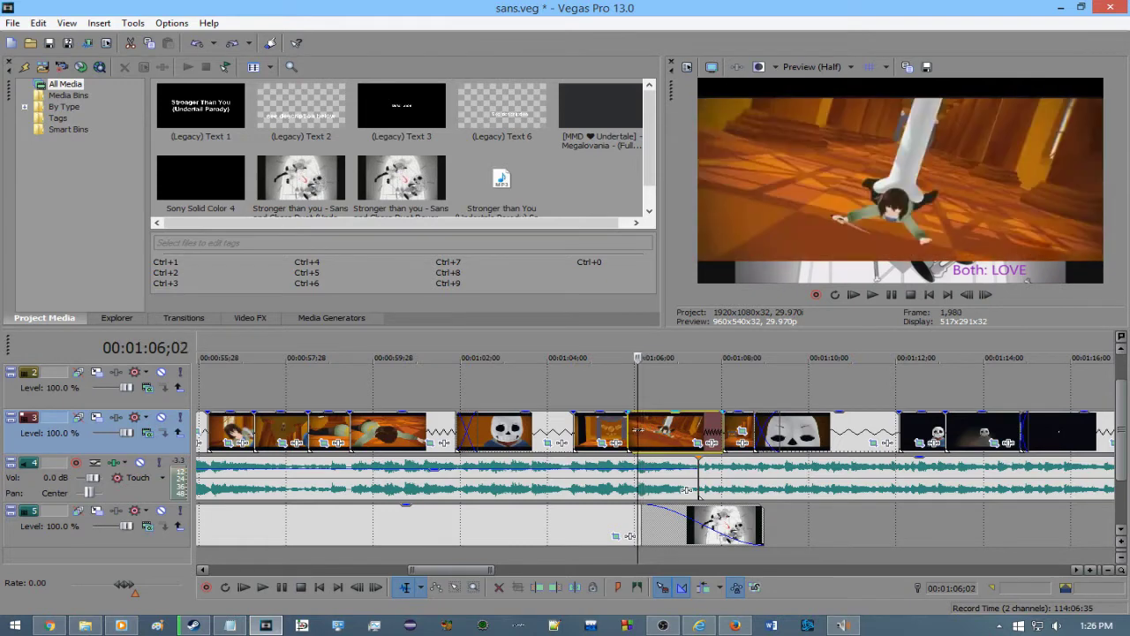
click(643, 430)
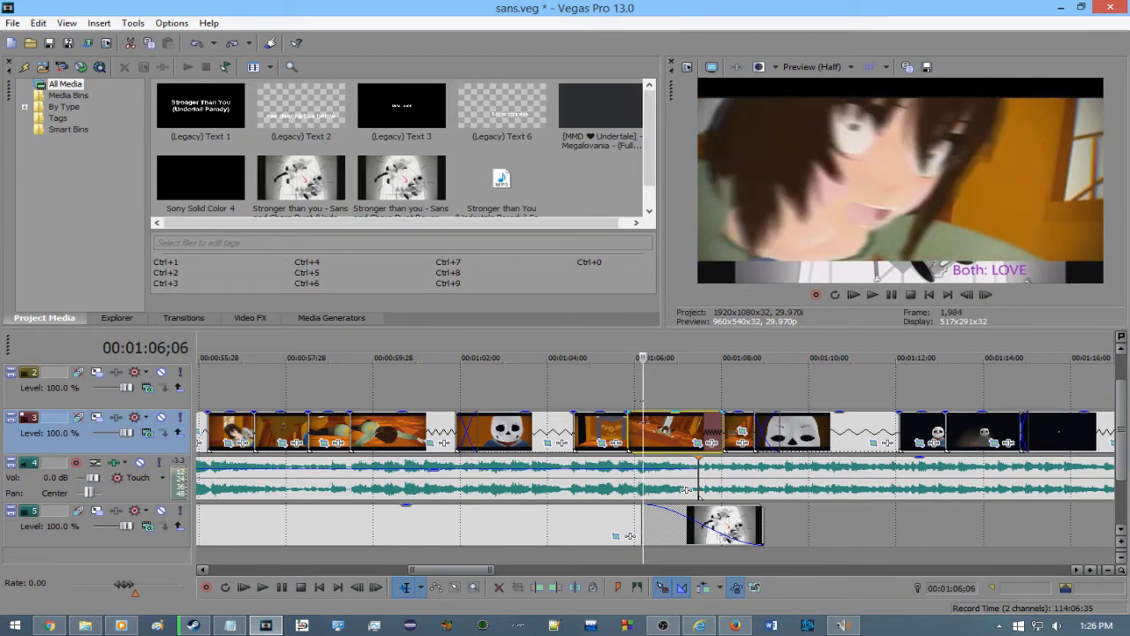
- Play the transition from shortly before 00:01:06 past 00:01:14;24, and stop with the playhead at 00:01:23;20
click(607, 399)
key(space)
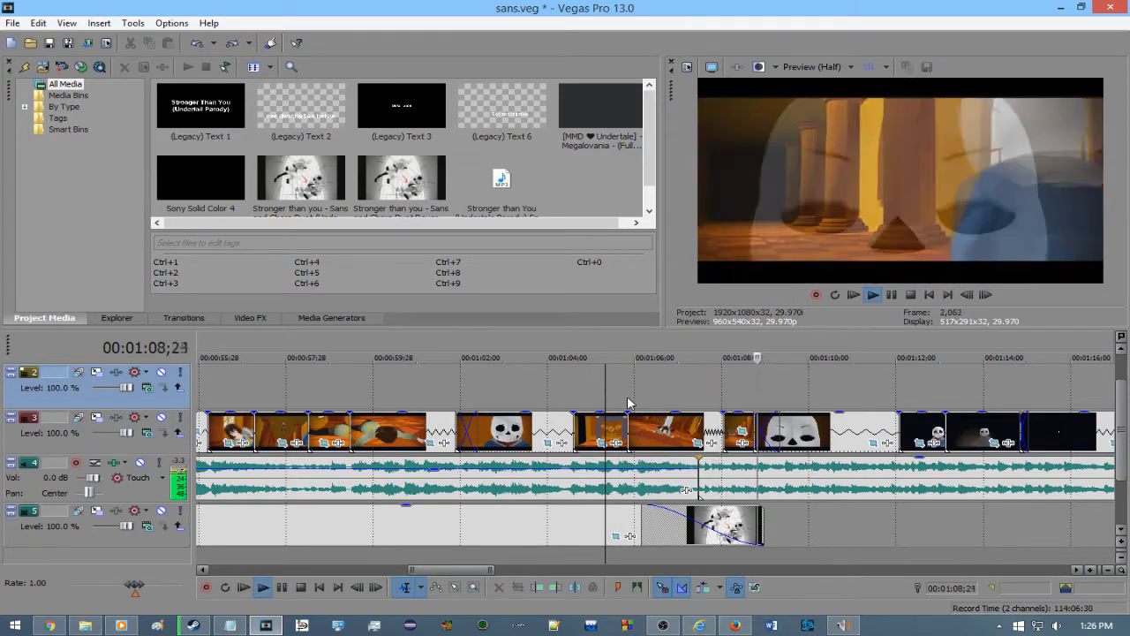
scroll(629, 397, down, 4)
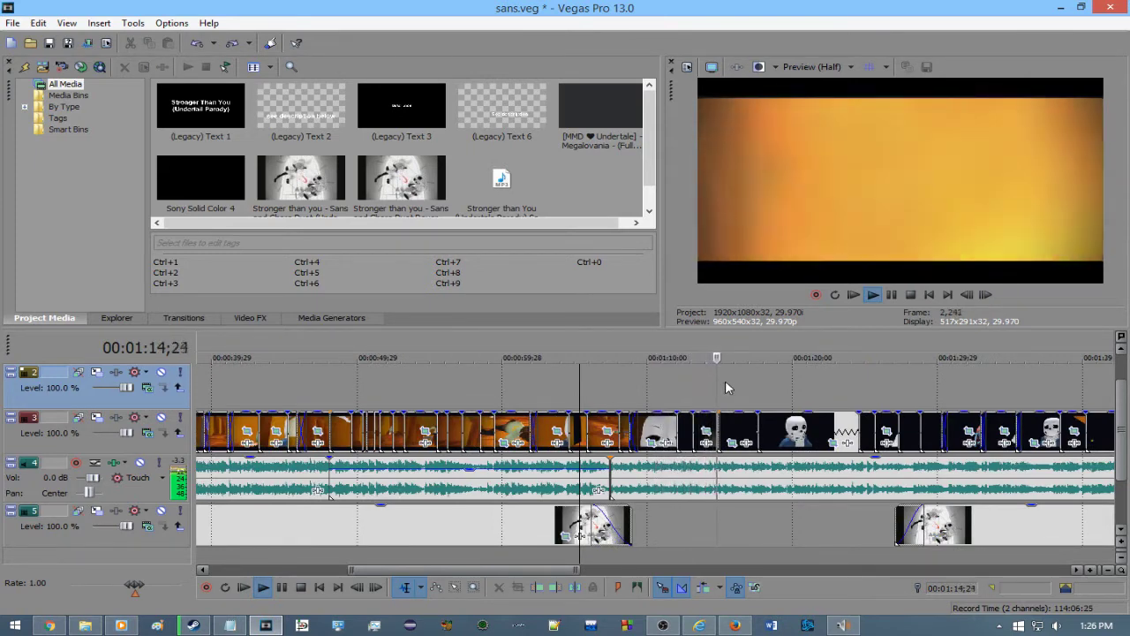
click(846, 406)
key(space)
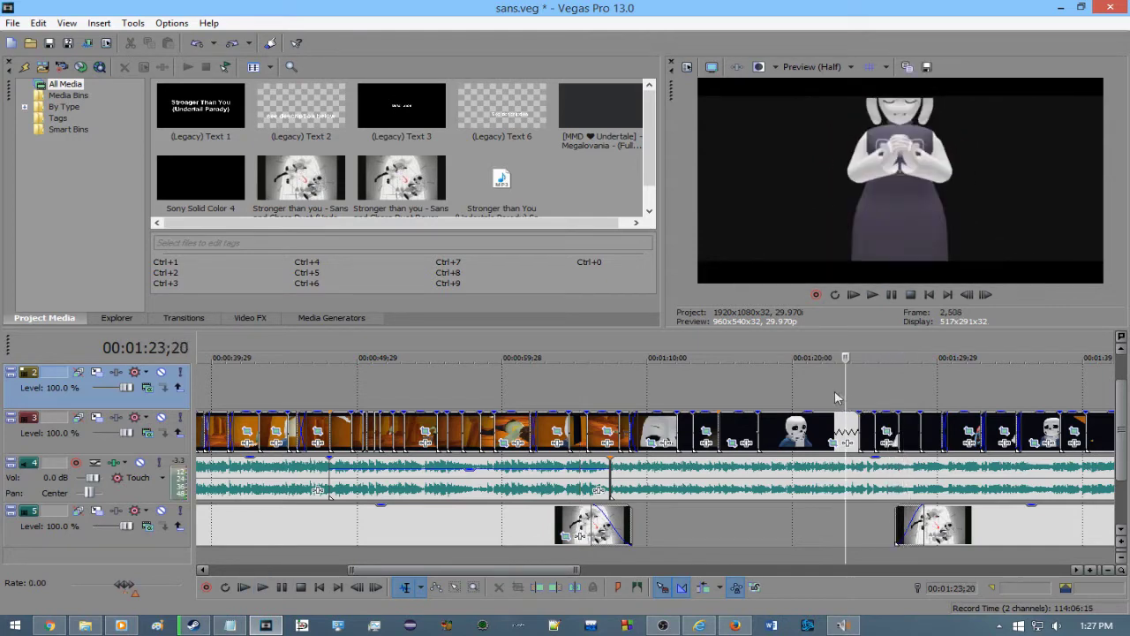
- Scrub back from 00:01:23;20 to the skeleton clip's start at 00:01:17;18, and forward to 00:01:18;20
drag(846, 385, 757, 398)
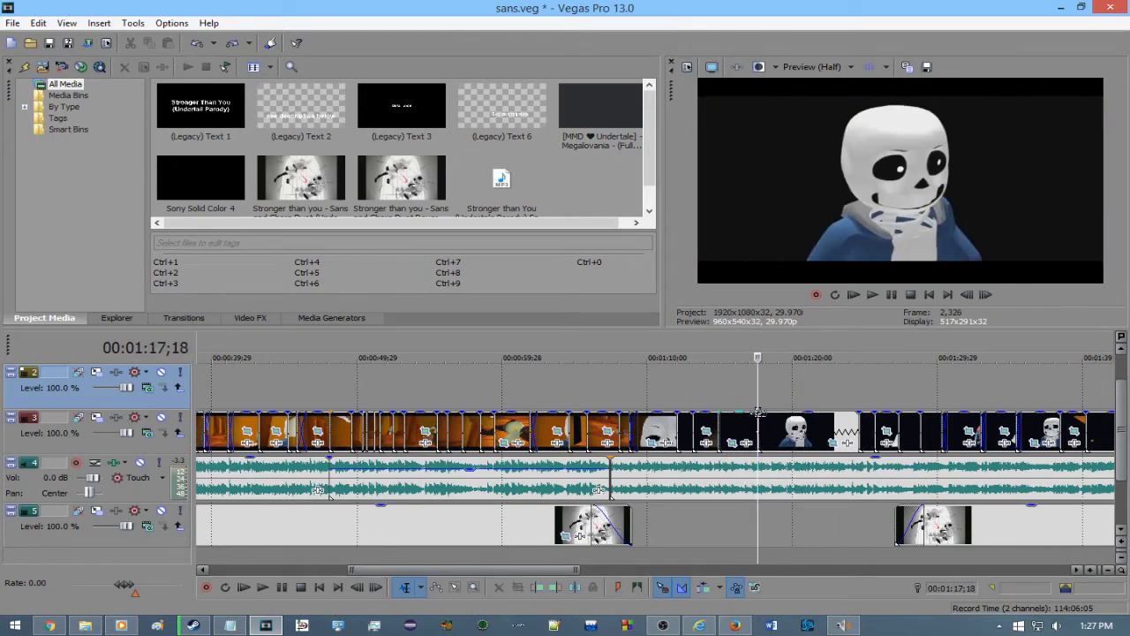
scroll(799, 415, up, 2)
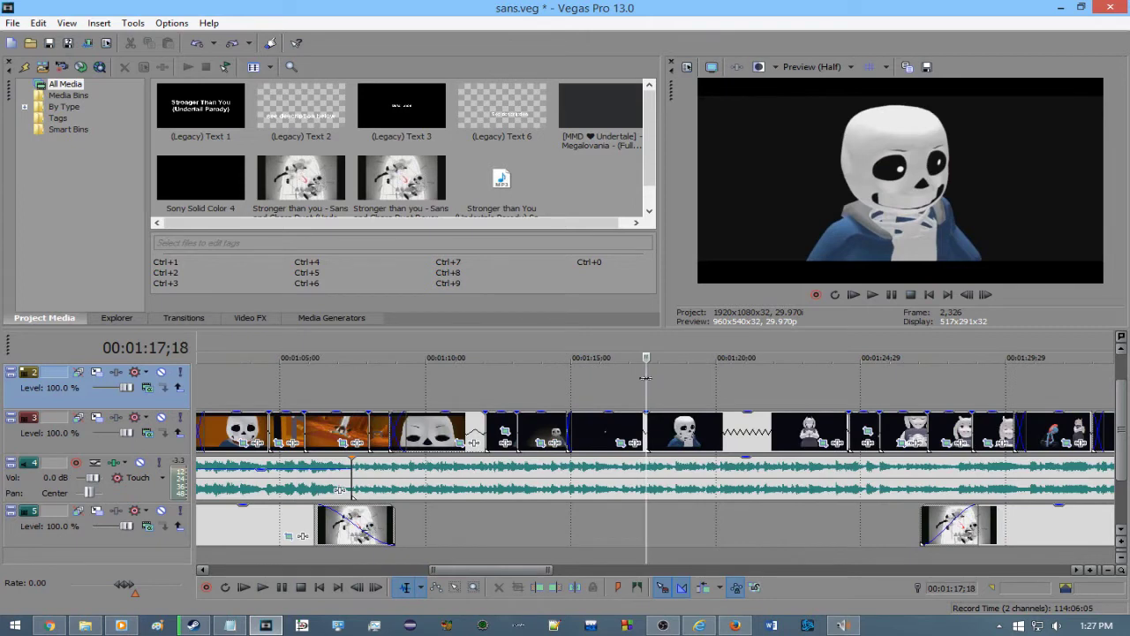
drag(646, 378, 676, 413)
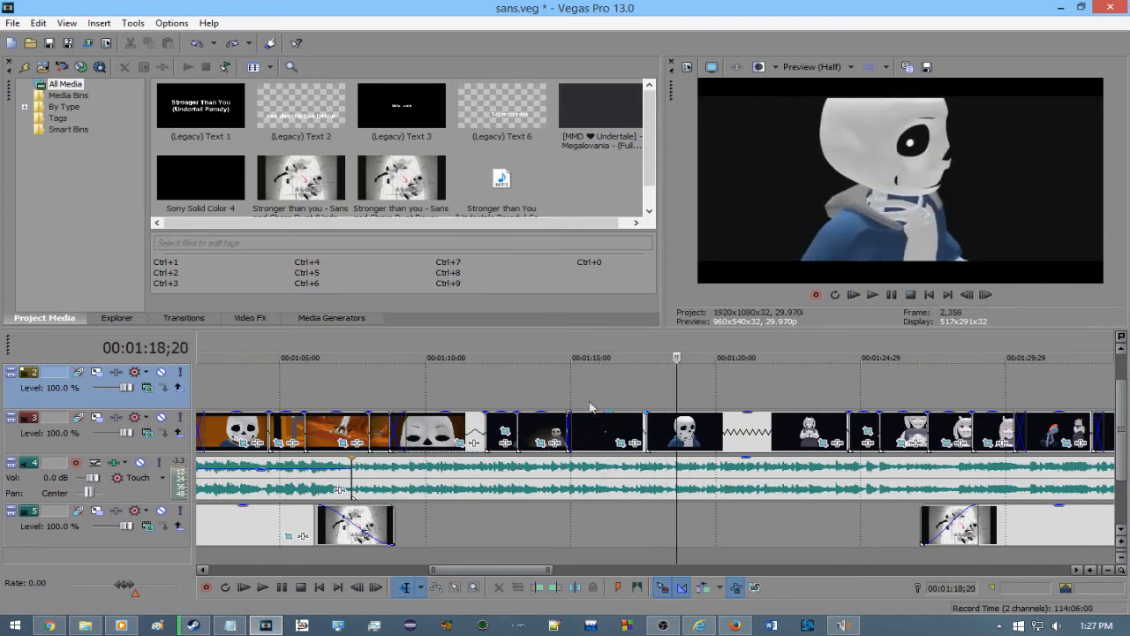
- Try moving the track 3 clip around 00:01:16;15 up to track 2, extending its end by 6 seconds, and play it
click(624, 431)
scroll(623, 431, up, 2)
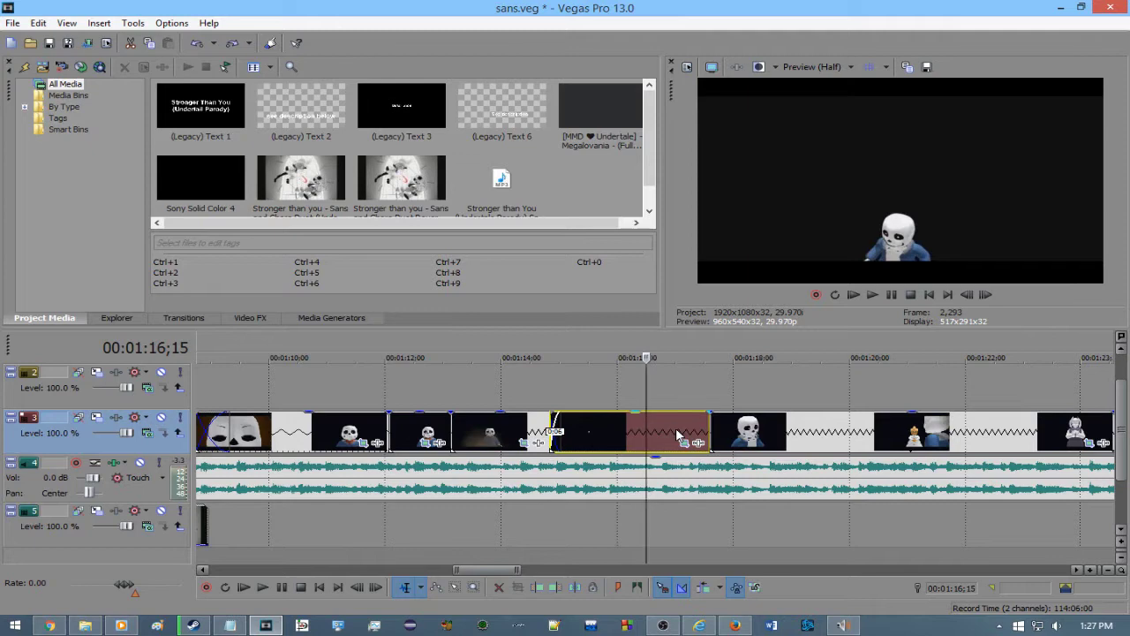
drag(677, 435, 1082, 399)
key(space)
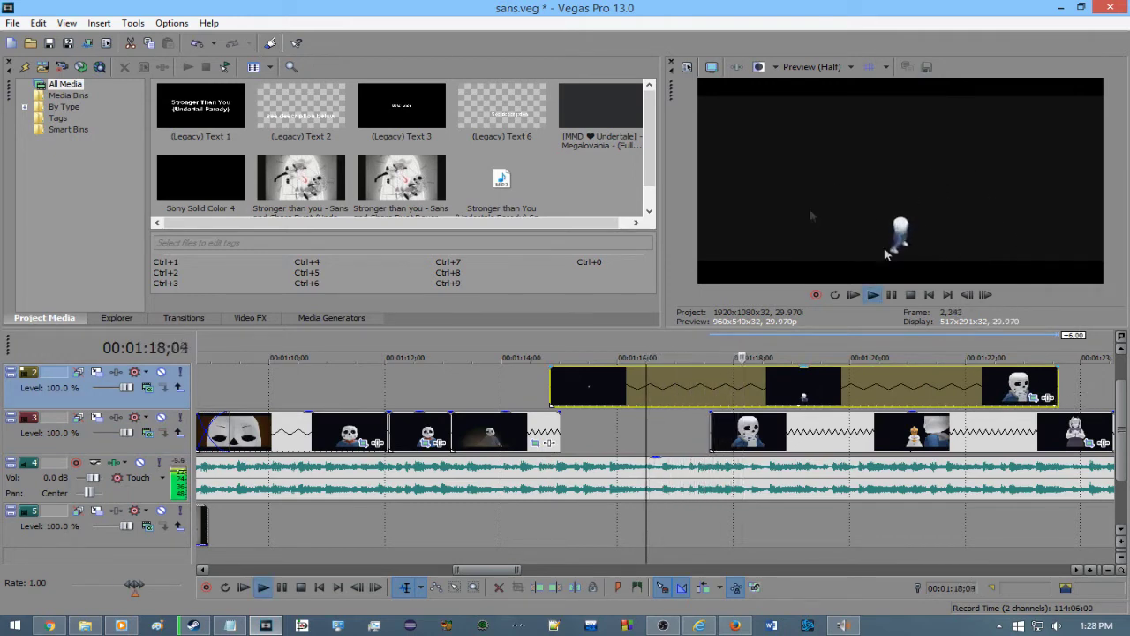
key(space)
- Undo the clip's end extension and return the clip from track 2 to its original place on track 3
key(ctrl+z)
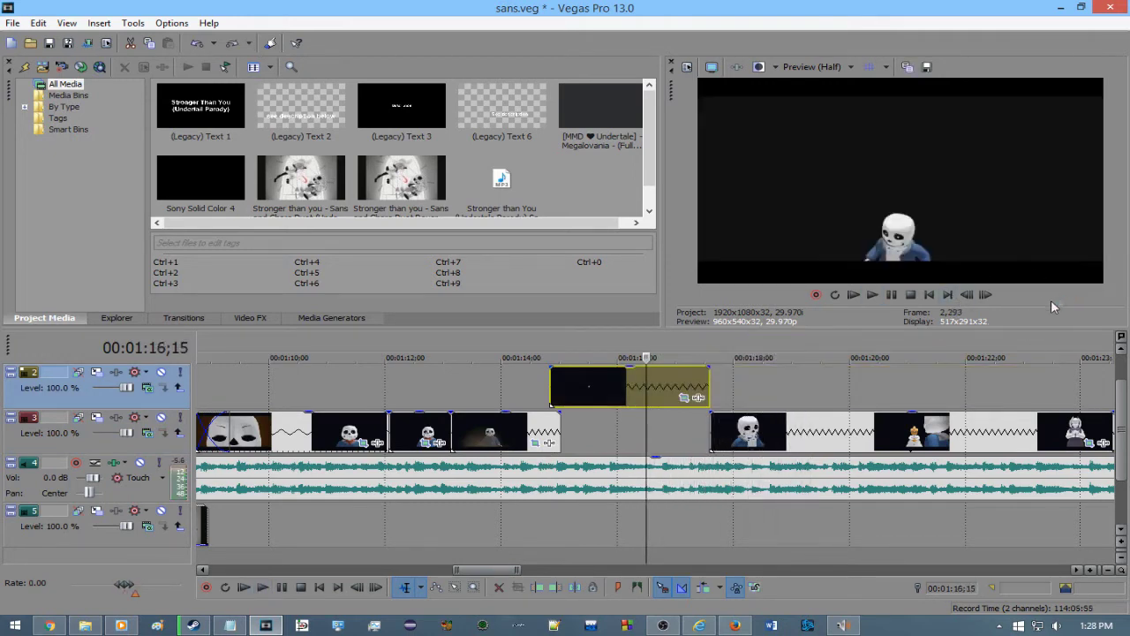
drag(592, 444, 615, 426)
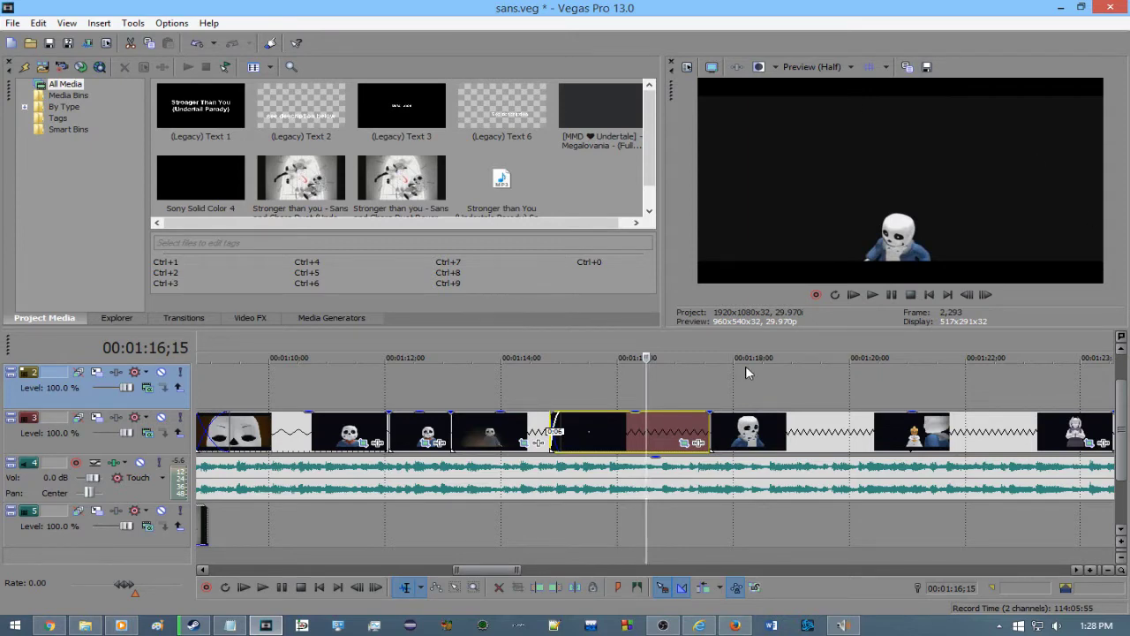
key(ctrl+z)
key(ctrl+shift+z)
- View the cut at 00:01:14;25, play from the cut at about 00:01:24 past 00:01:42, and stop at 00:01:44;21
click(551, 381)
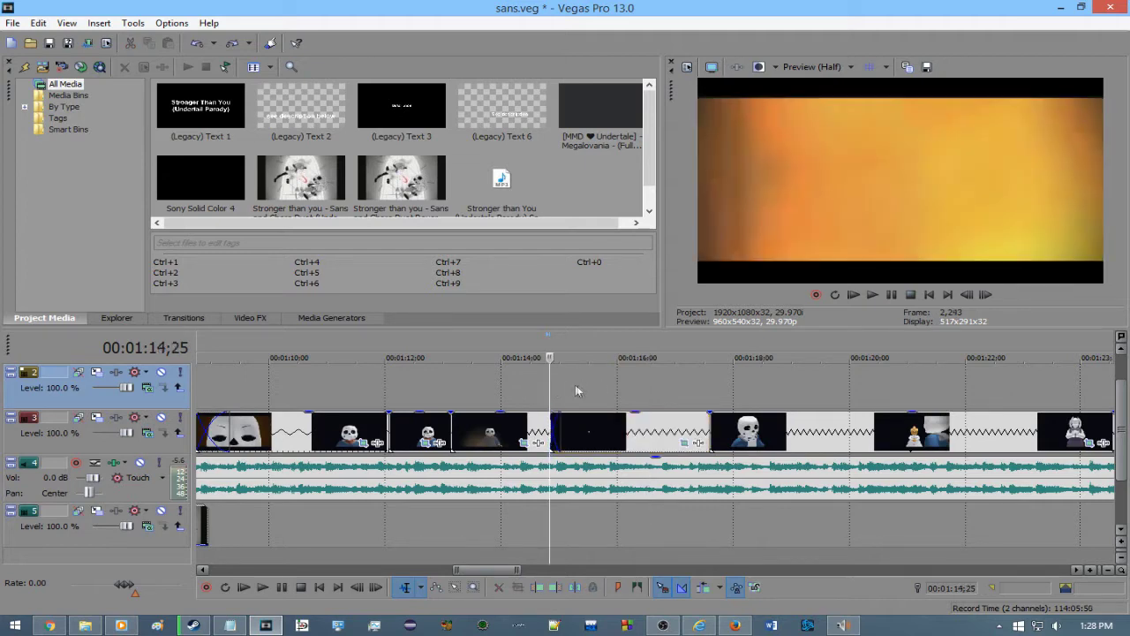
scroll(618, 411, down, 4)
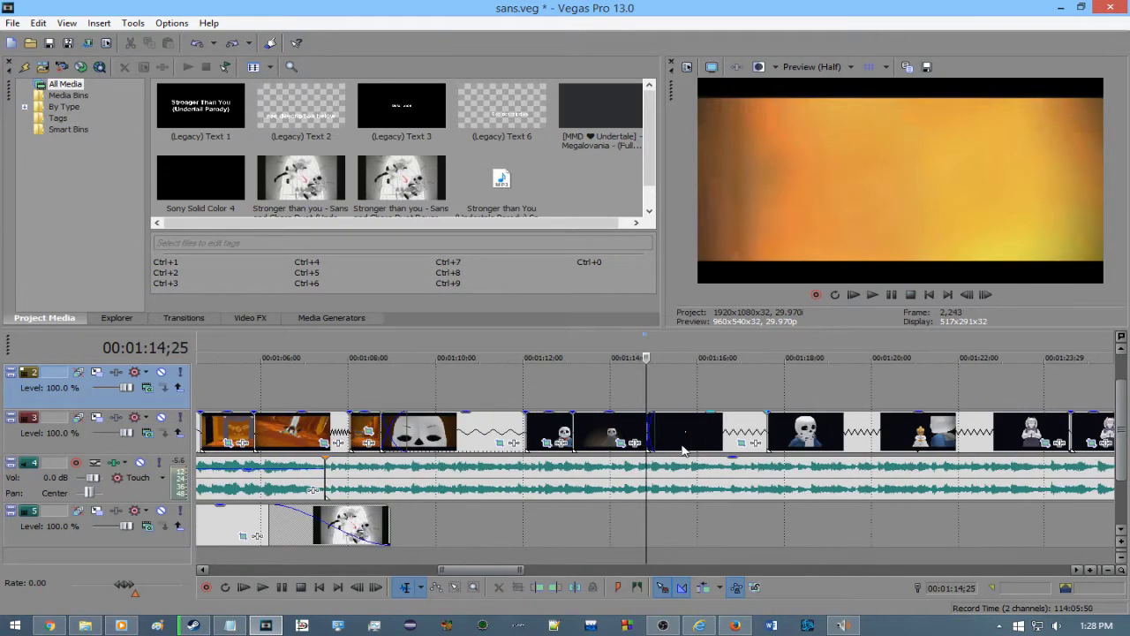
scroll(717, 397, down, 4)
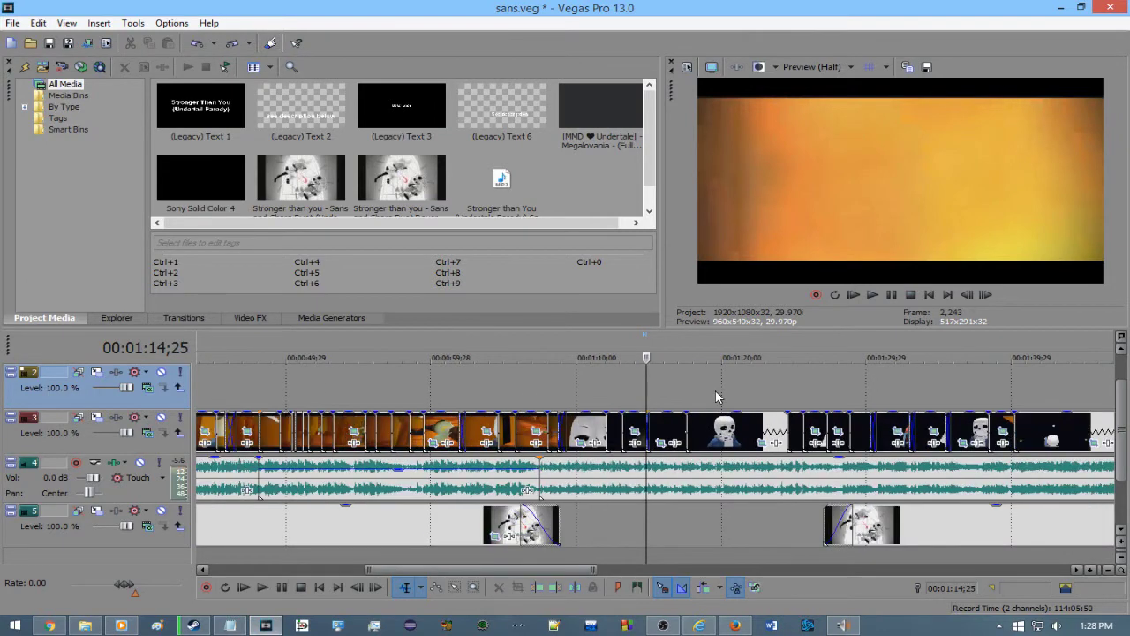
click(786, 396)
scroll(784, 395, up, 4)
key(space)
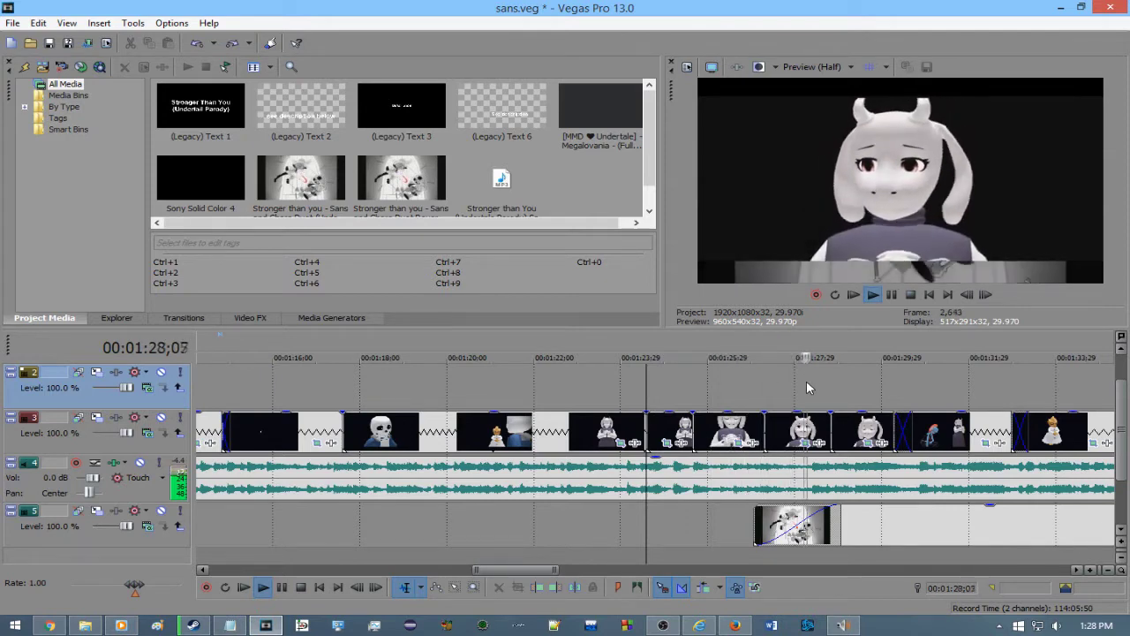
scroll(806, 380, down, 4)
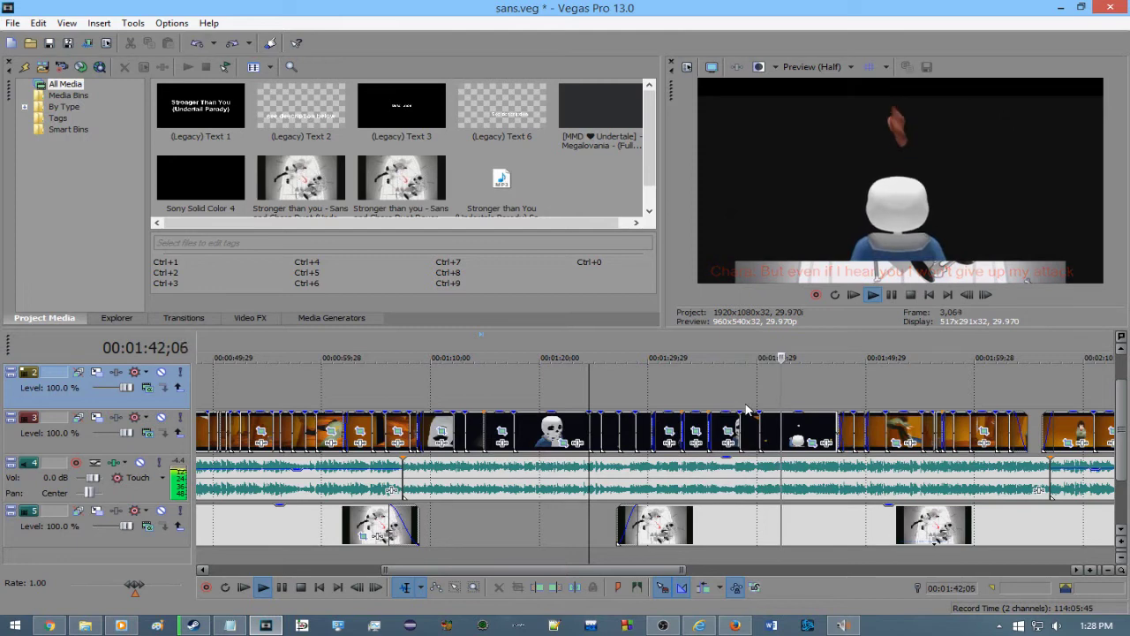
click(809, 399)
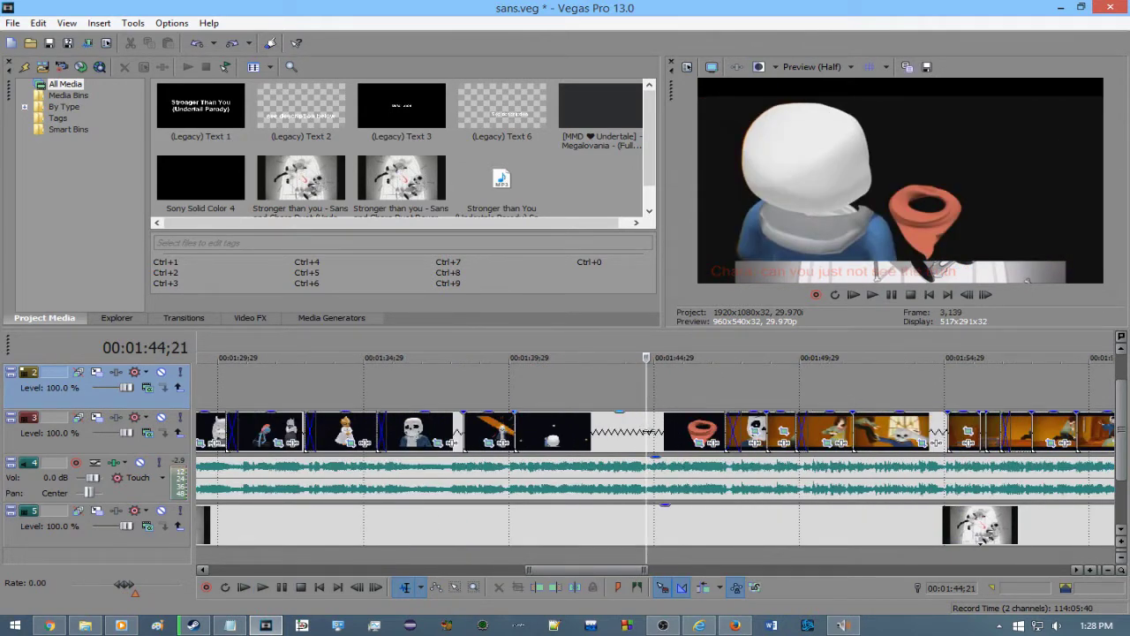
- Scrub back from 00:01:44;21 to the start of the long dark clip on track 3 at 00:01:40;05
drag(635, 358, 608, 358)
drag(608, 430, 519, 397)
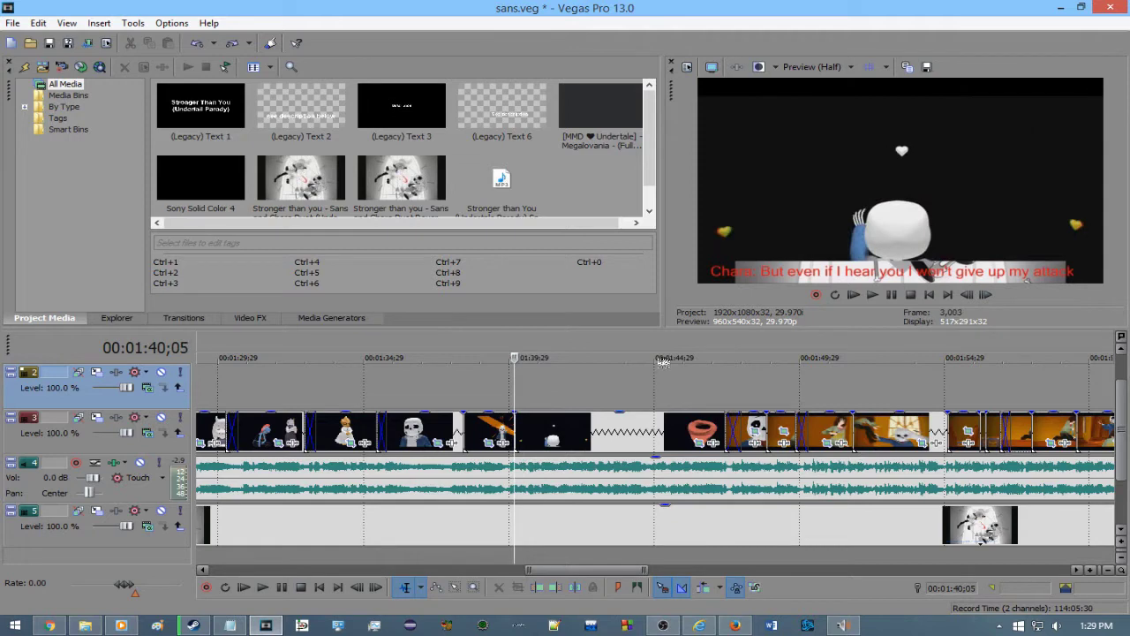
scroll(662, 362, down, 3)
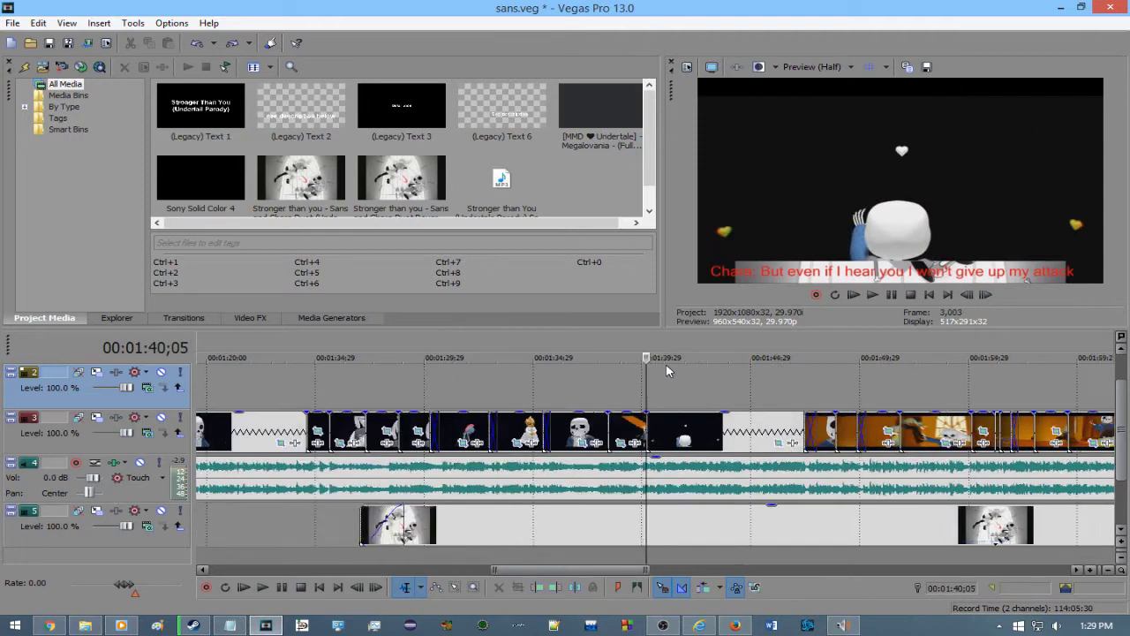
- Place the playhead at 00:01:46;03 and play the following track 3 clips to about 00:01:56;26
click(732, 390)
scroll(732, 389, up, 3)
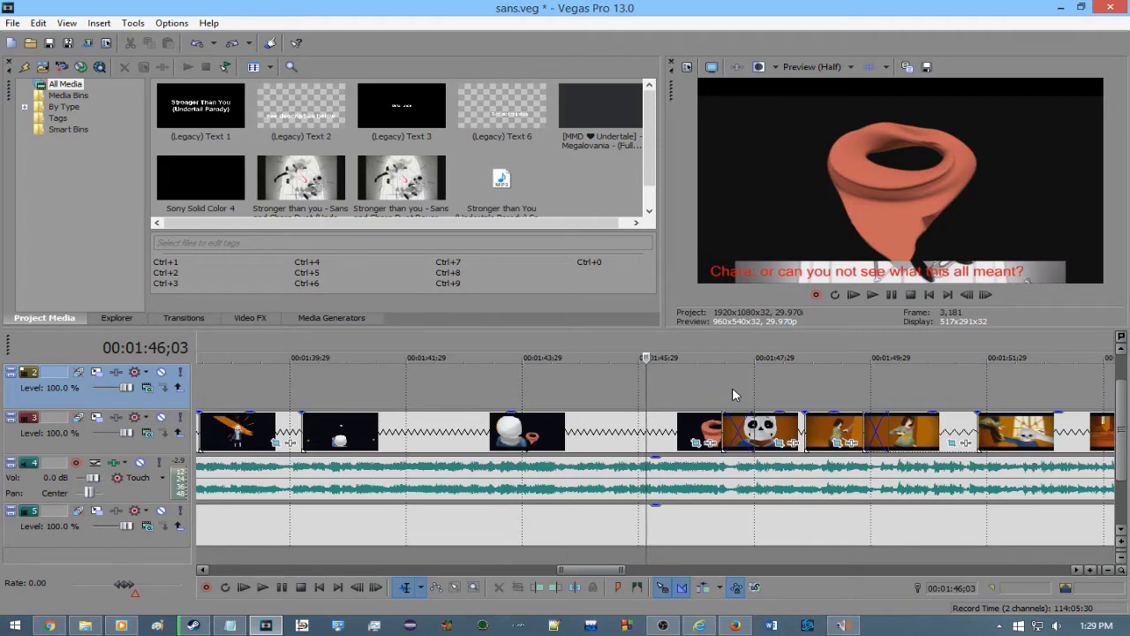
key(space)
scroll(732, 387, down, 4)
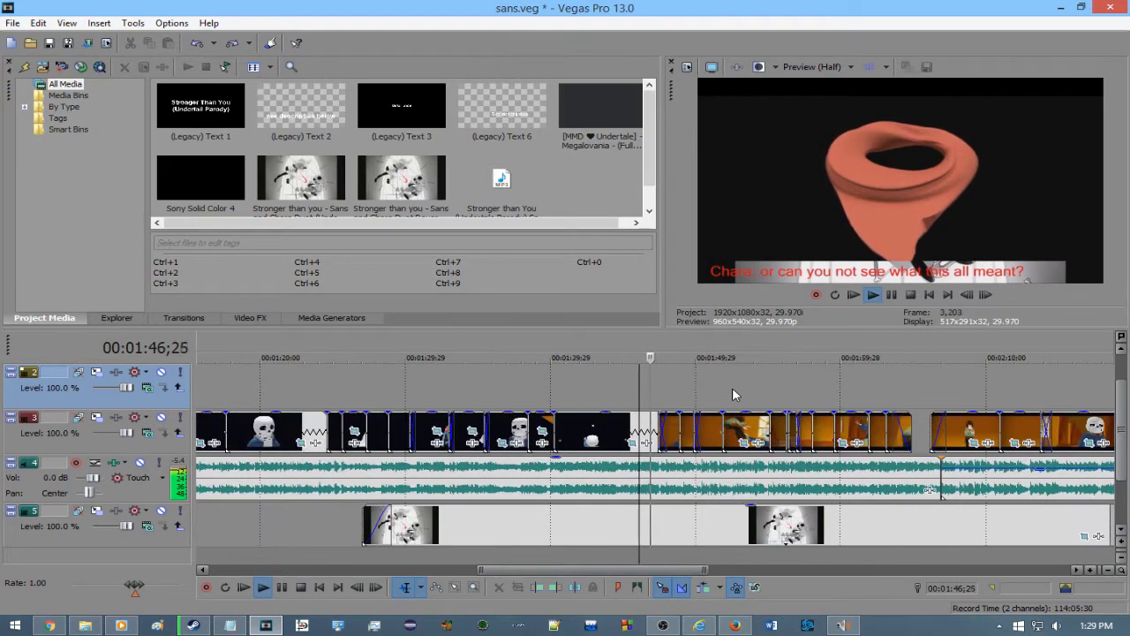
scroll(732, 386, up, 3)
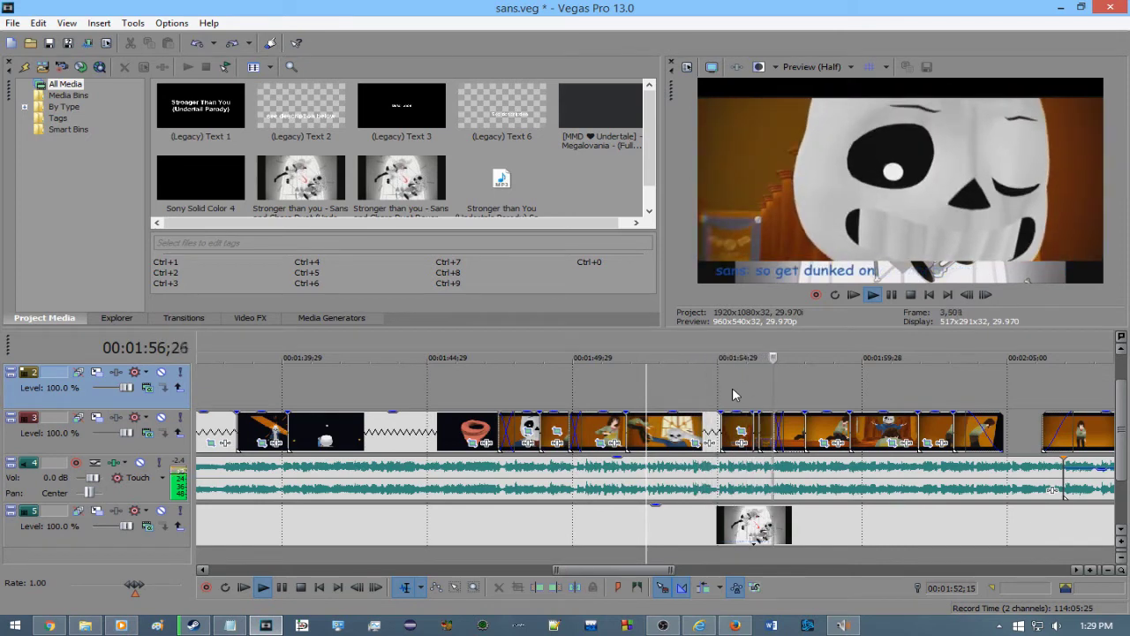
- Play the track 3 clips from about 00:01:46 to past 00:01:55, stop, and scrub back to 00:01:54;21
key(space)
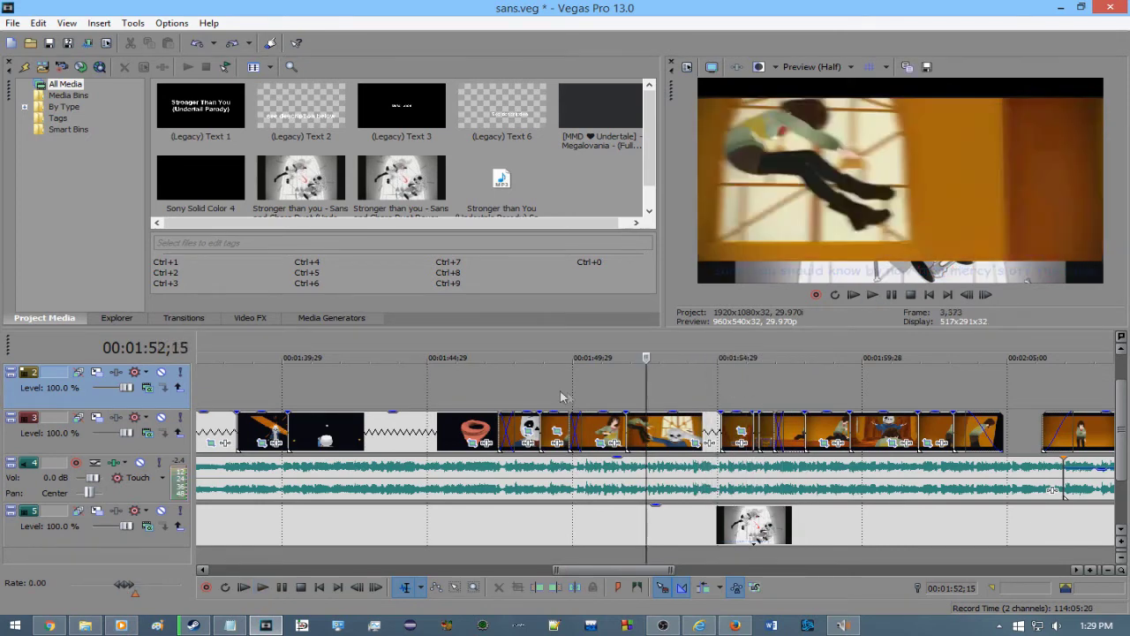
click(396, 389)
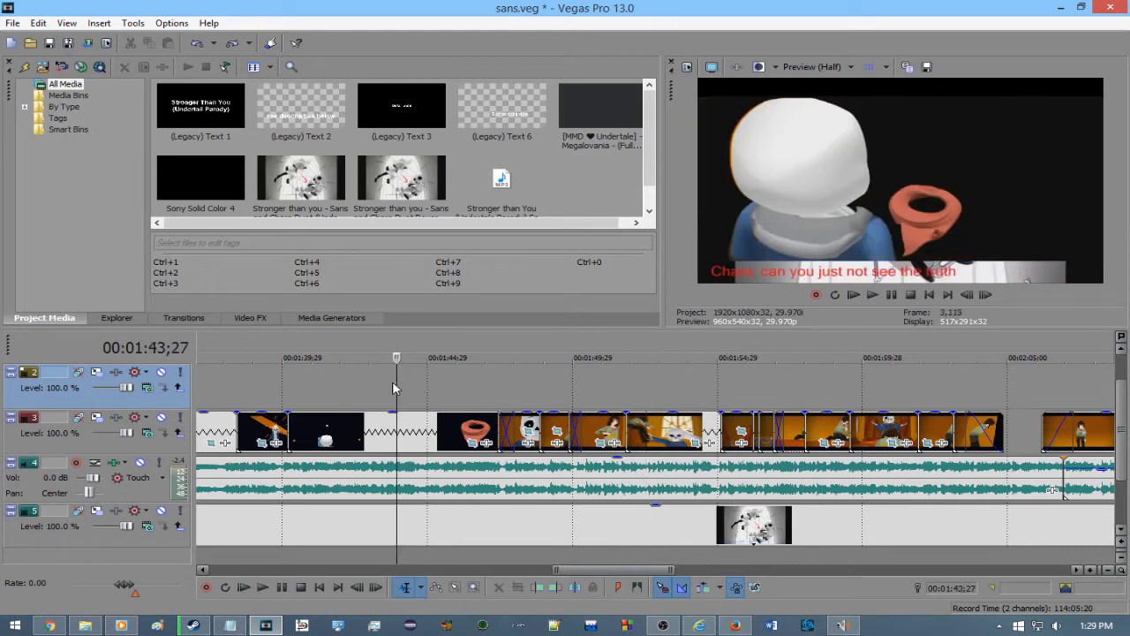
click(469, 397)
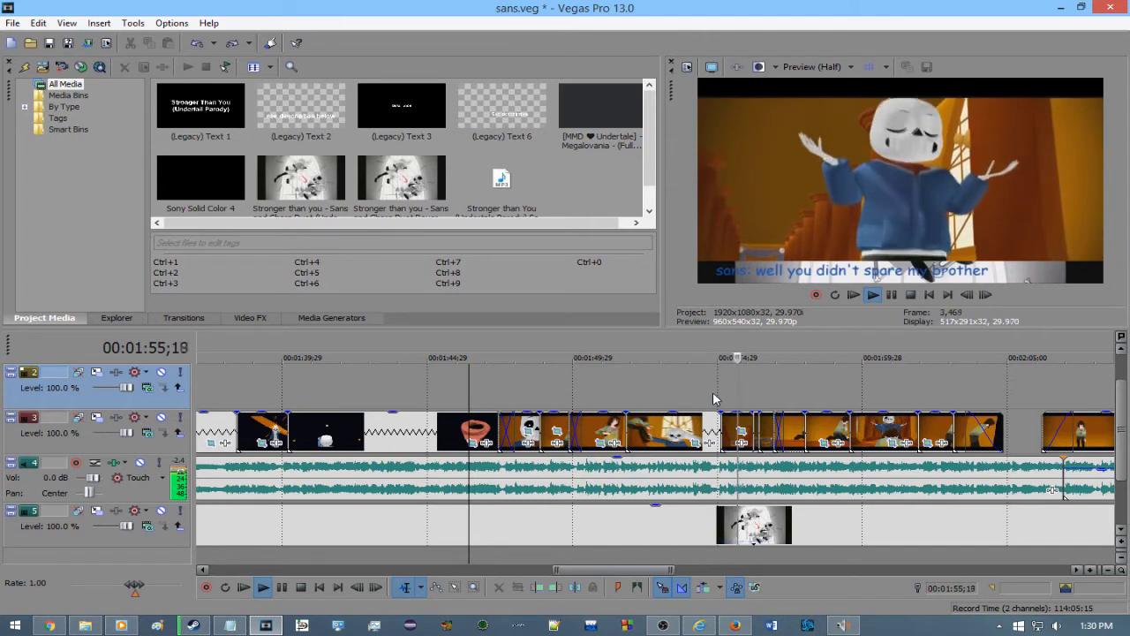
click(725, 389)
drag(726, 390, 695, 390)
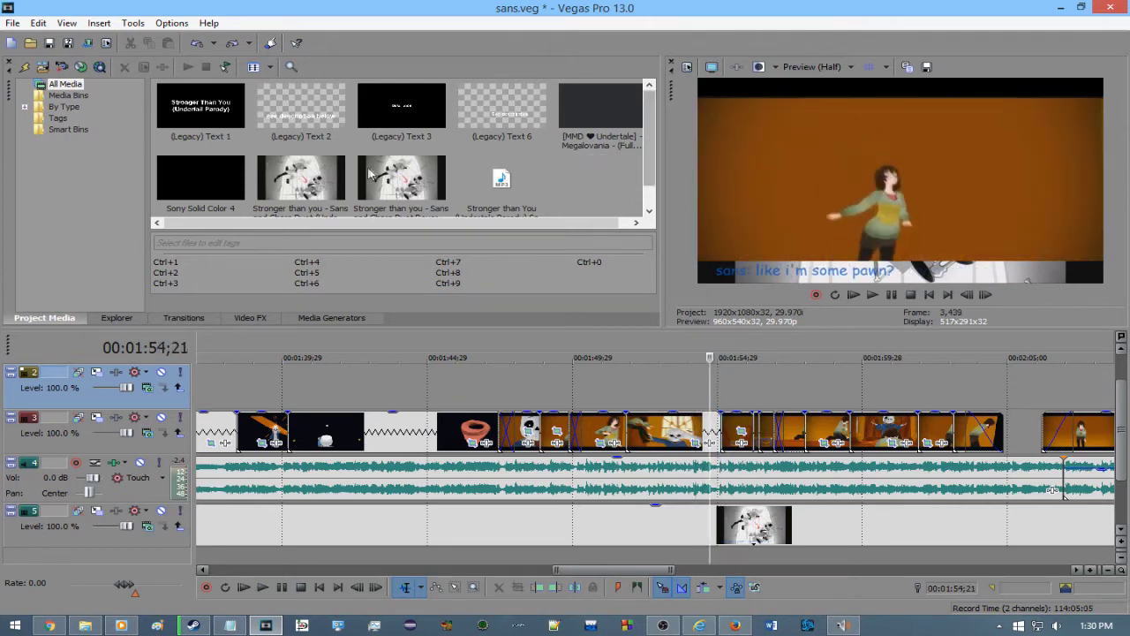
- Insert the MMD Undertale Megalovania source video from the project media on track 2, starting at about 00:01:35, with its audio on track 3
click(589, 111)
drag(132, 357, 830, 422)
drag(1003, 377, 989, 389)
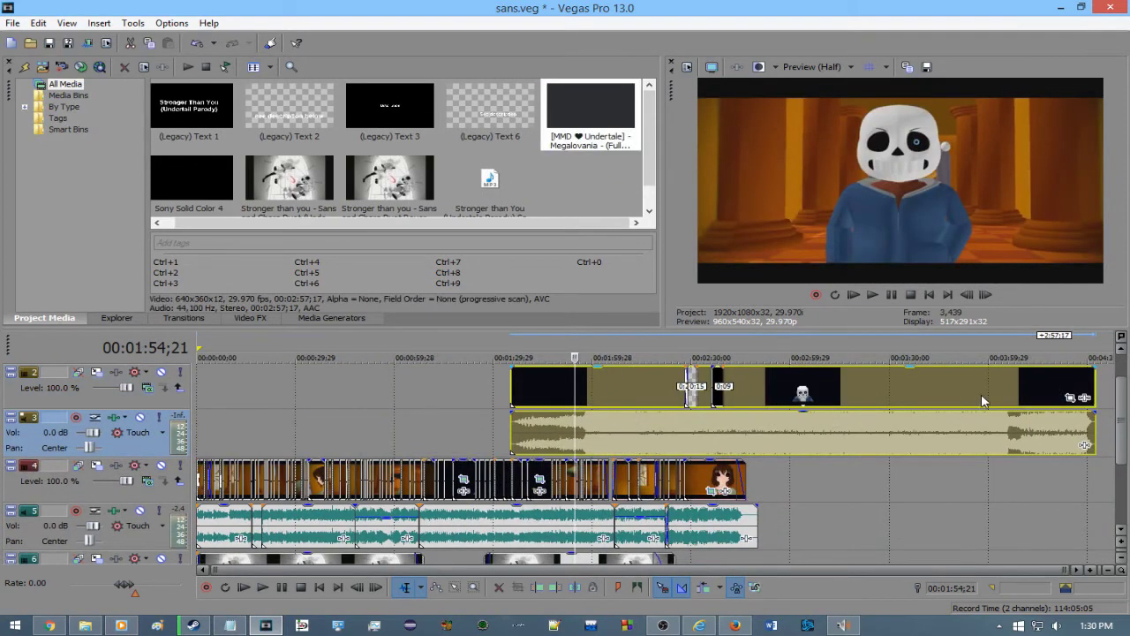
- Examine the uncut source video near its end, playing it to about 00:03:44;04 and scrubbing to 00:03:43;14
click(984, 389)
scroll(784, 395, up, 5)
drag(646, 392, 521, 395)
key(space)
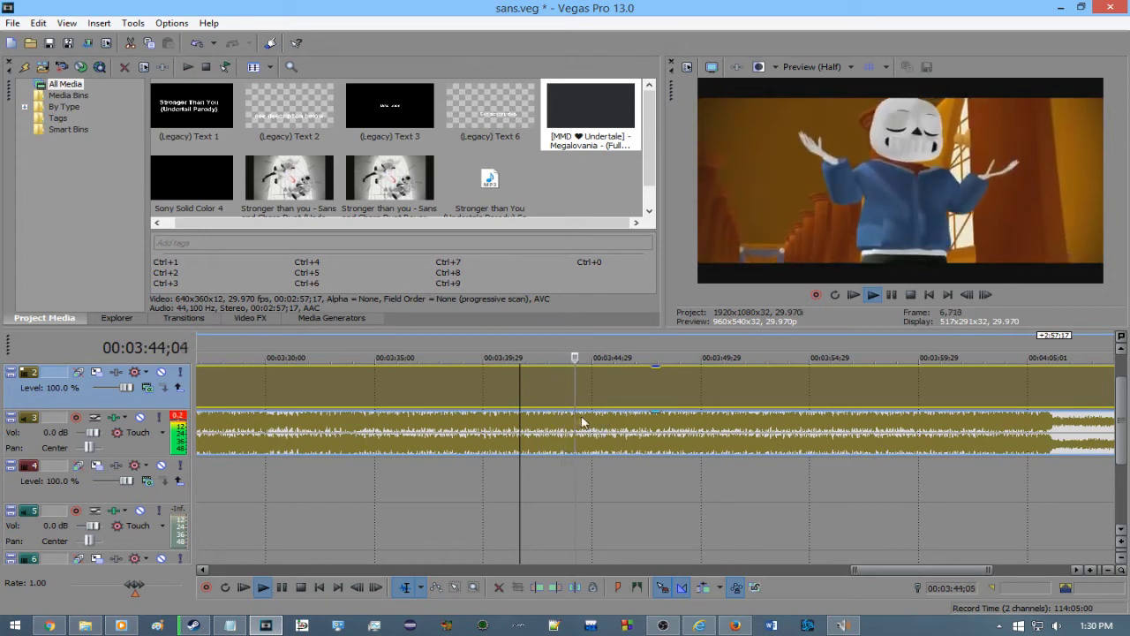
key(space)
drag(522, 388, 559, 408)
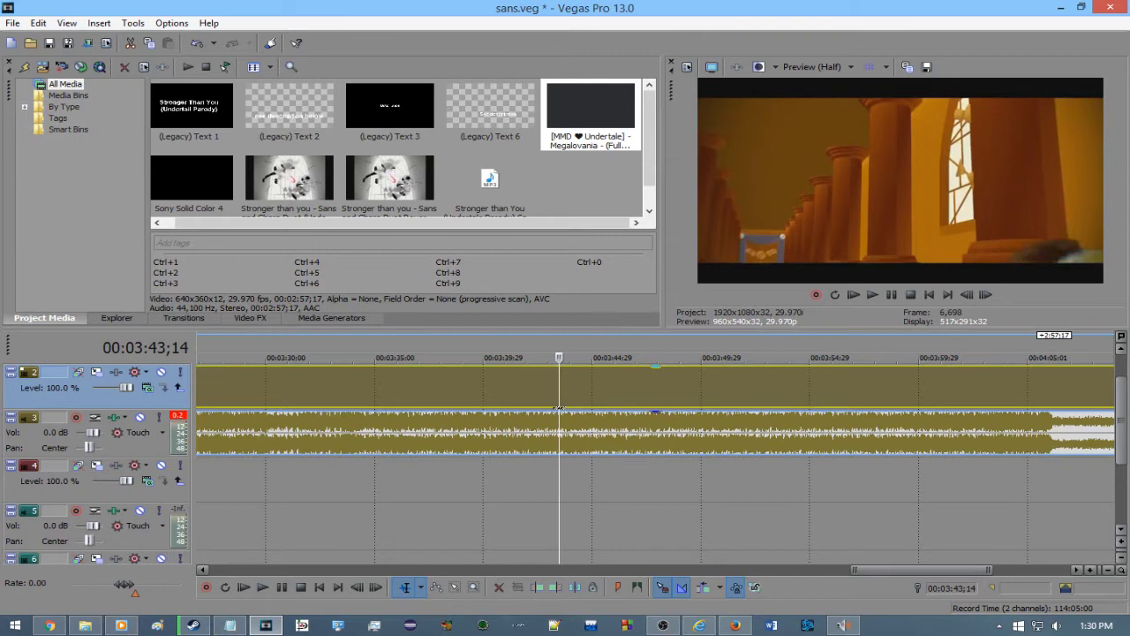
key(ctrl+Right)
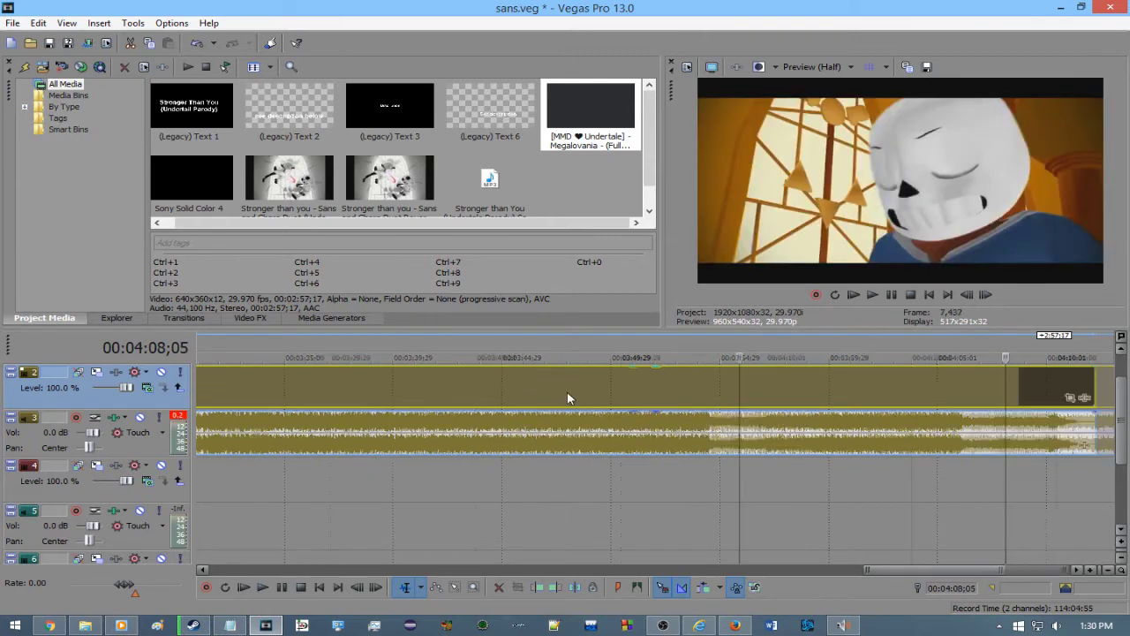
- Delete the inserted Megalovania source video and its audio from the timeline
scroll(567, 391, down, 3)
click(568, 398)
key(Delete)
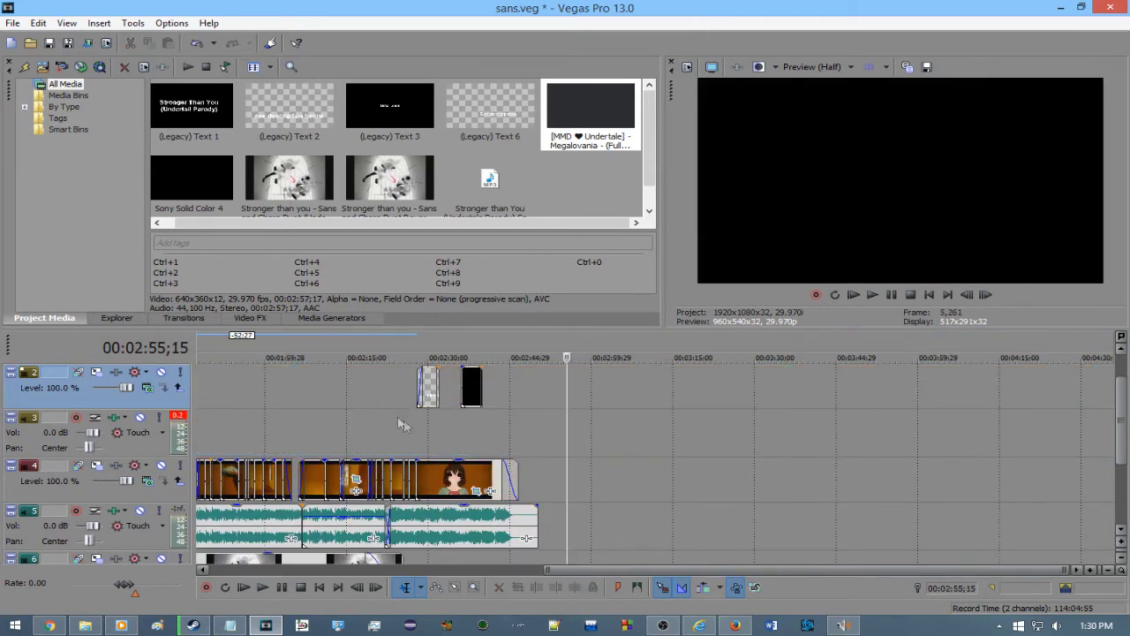
- View the edited project's frames at 00:02:18;26 and 00:01:51;00
click(367, 410)
scroll(582, 441, up, 4)
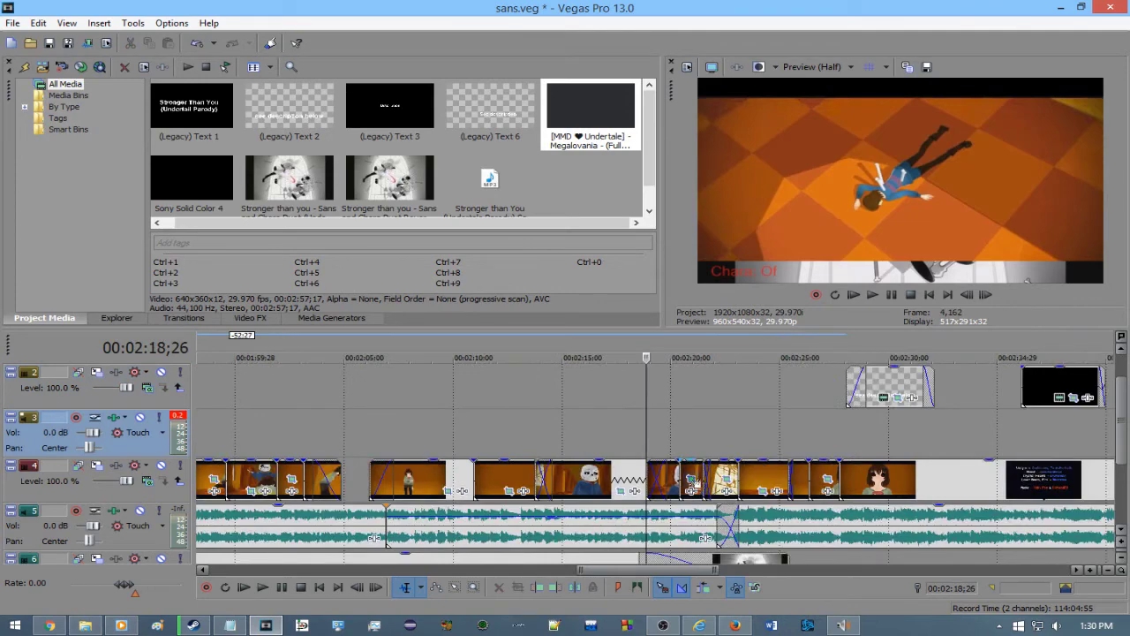
scroll(692, 444, down, 3)
click(342, 416)
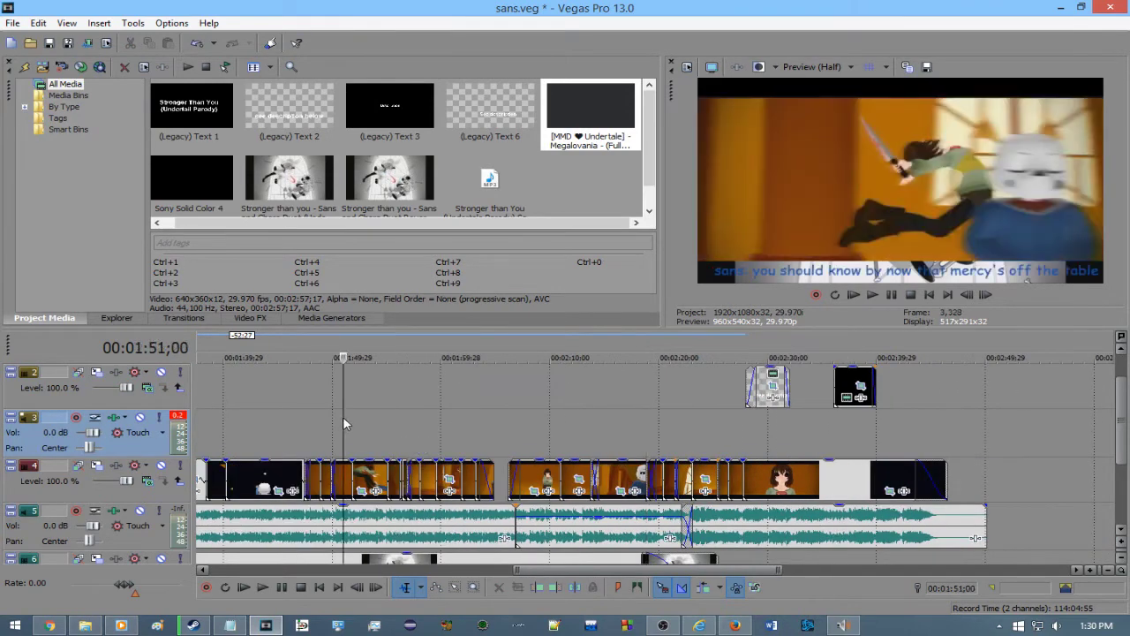
scroll(342, 416, up, 4)
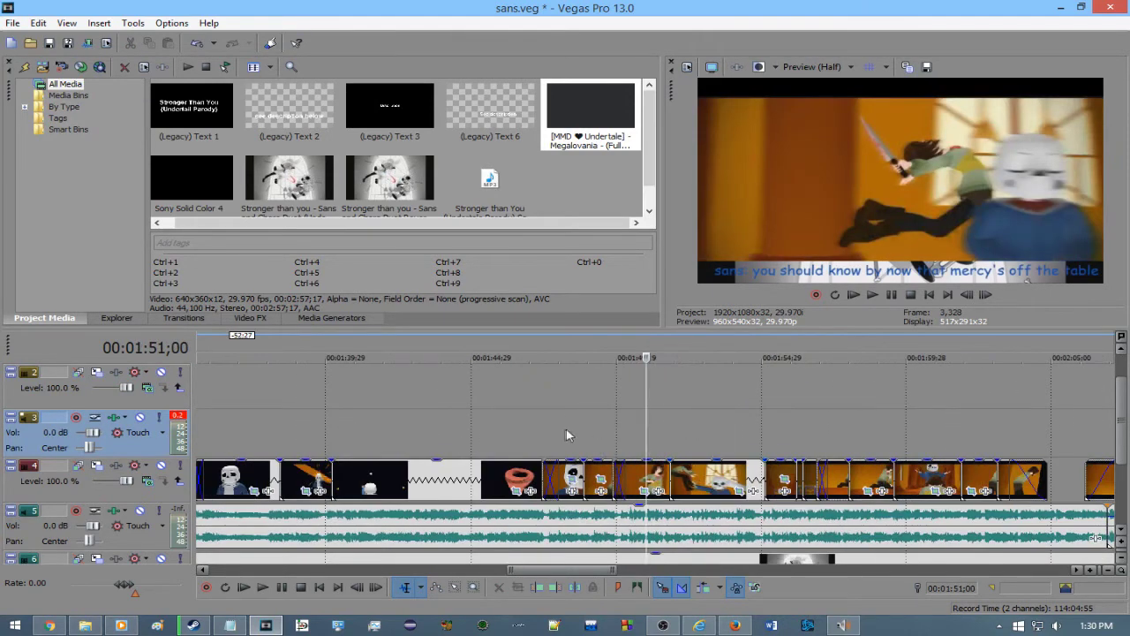
scroll(1018, 430, down, 3)
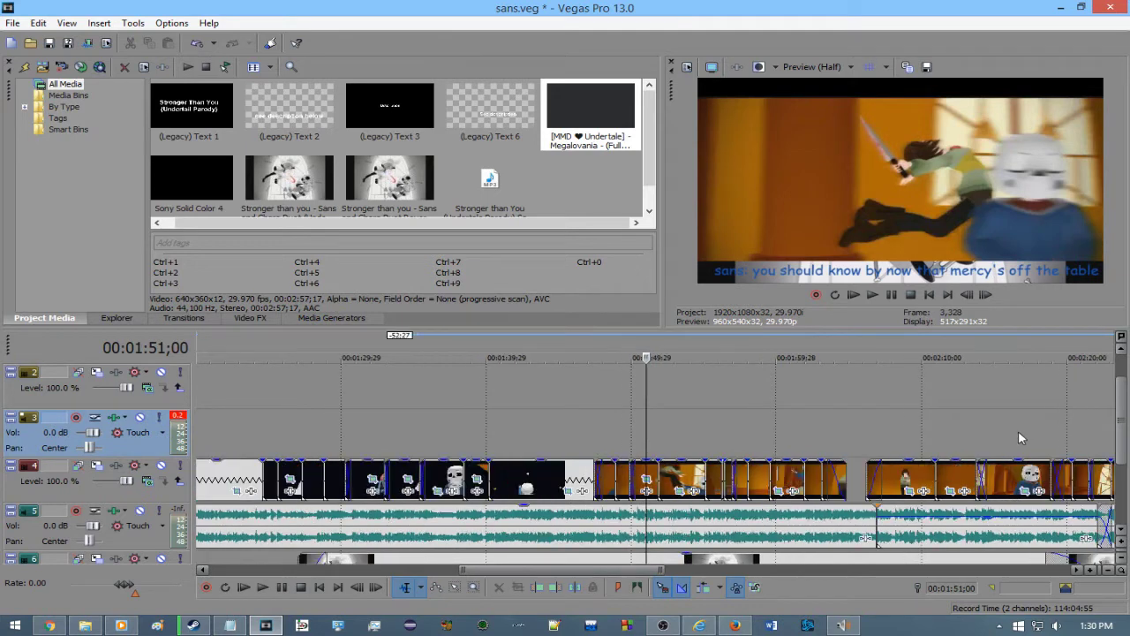
- Play the track 4 clips from about 00:01:52 to 00:02:05;01, and scrub from 00:02:01;27 to the gap at 00:02:05;13
click(817, 425)
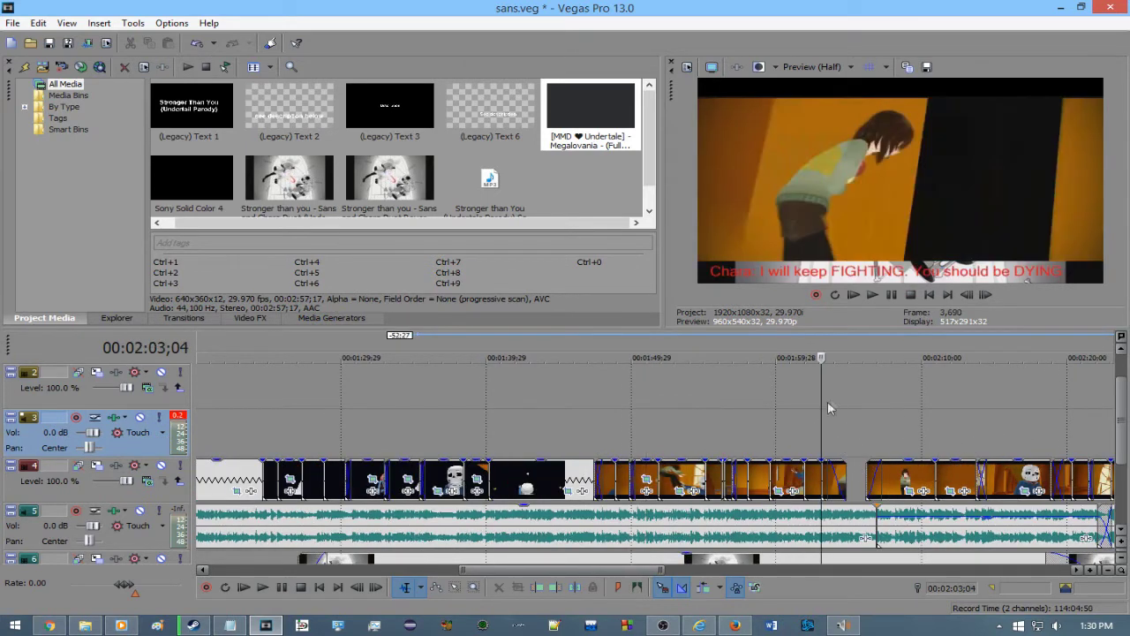
click(668, 438)
key(space)
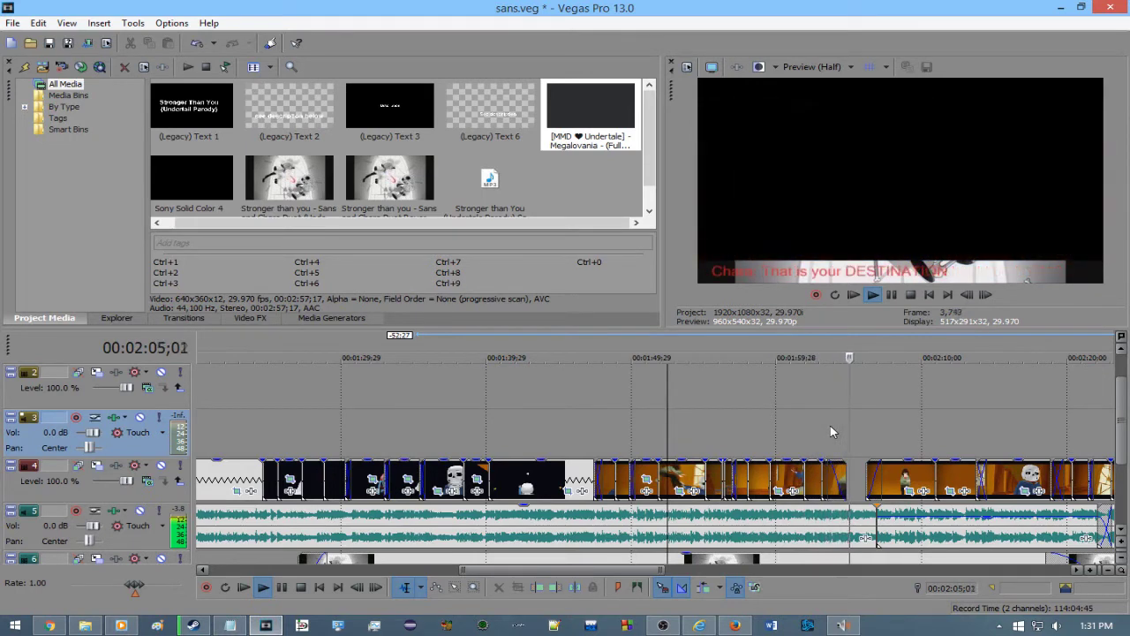
click(806, 424)
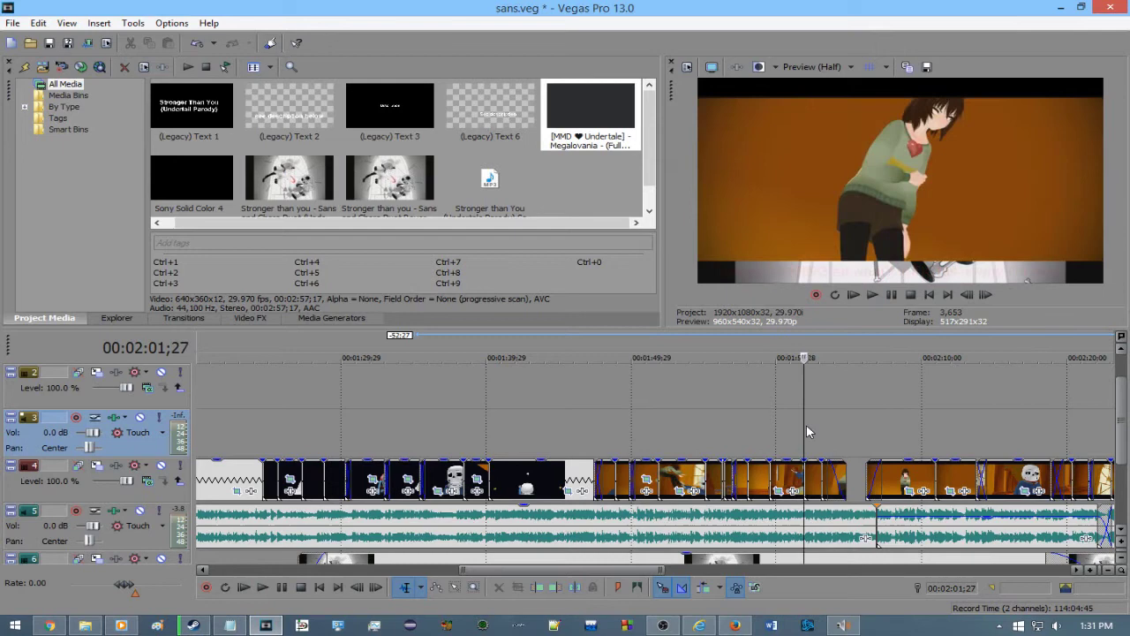
drag(808, 427, 854, 429)
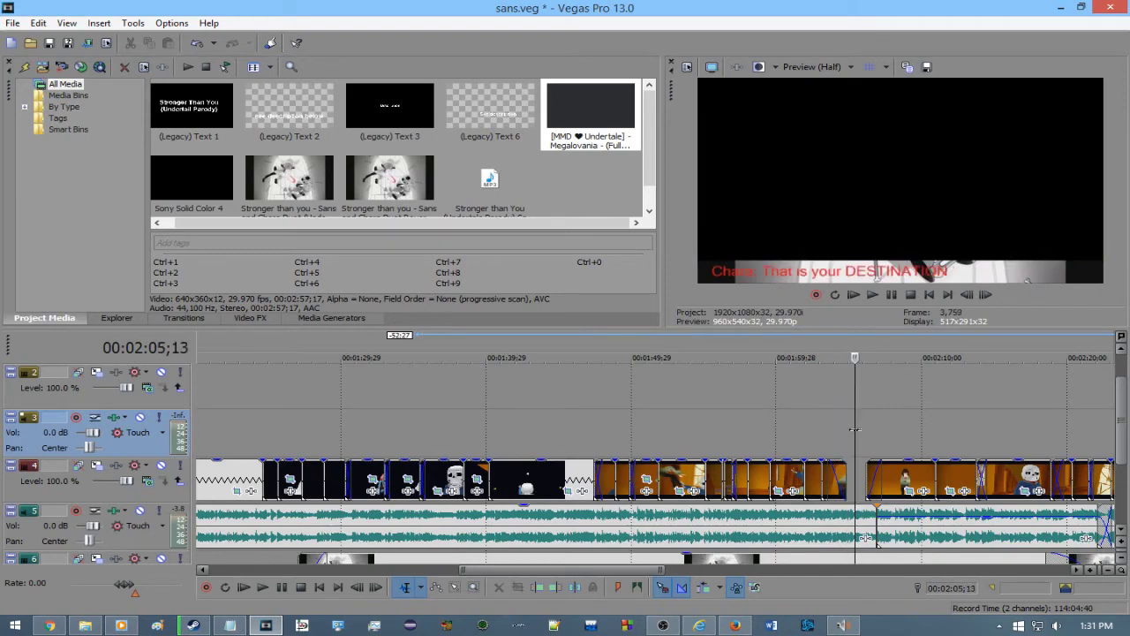
- Place the playhead at 00:02:05;08 in the gap on track 4 and play the following clips to about 00:02:20;28
scroll(830, 531, down, 2)
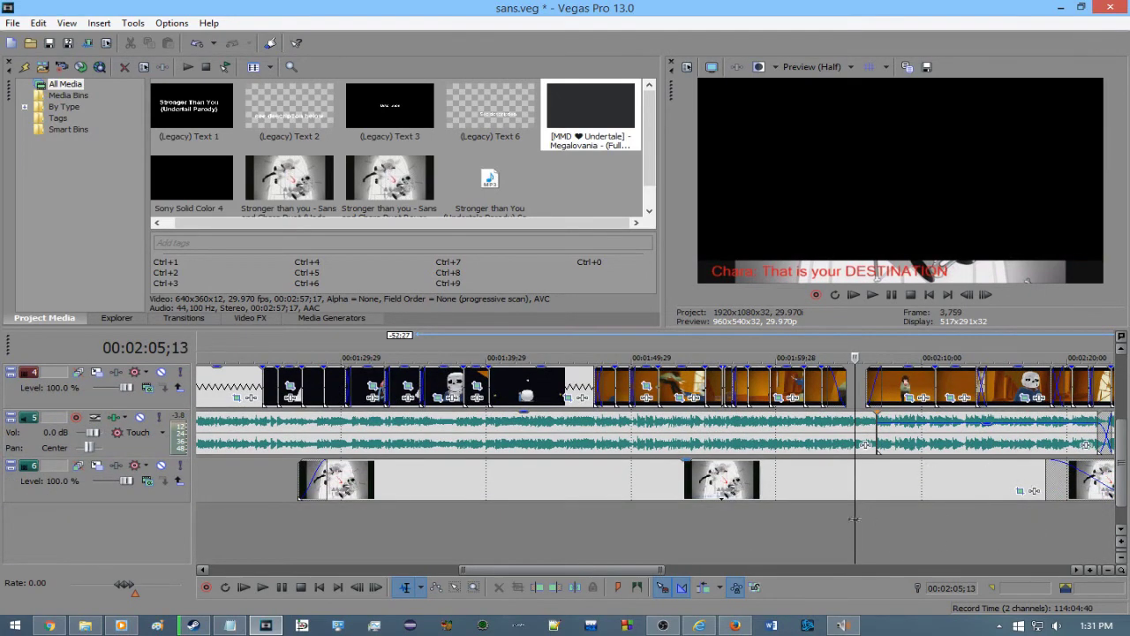
scroll(871, 534, up, 3)
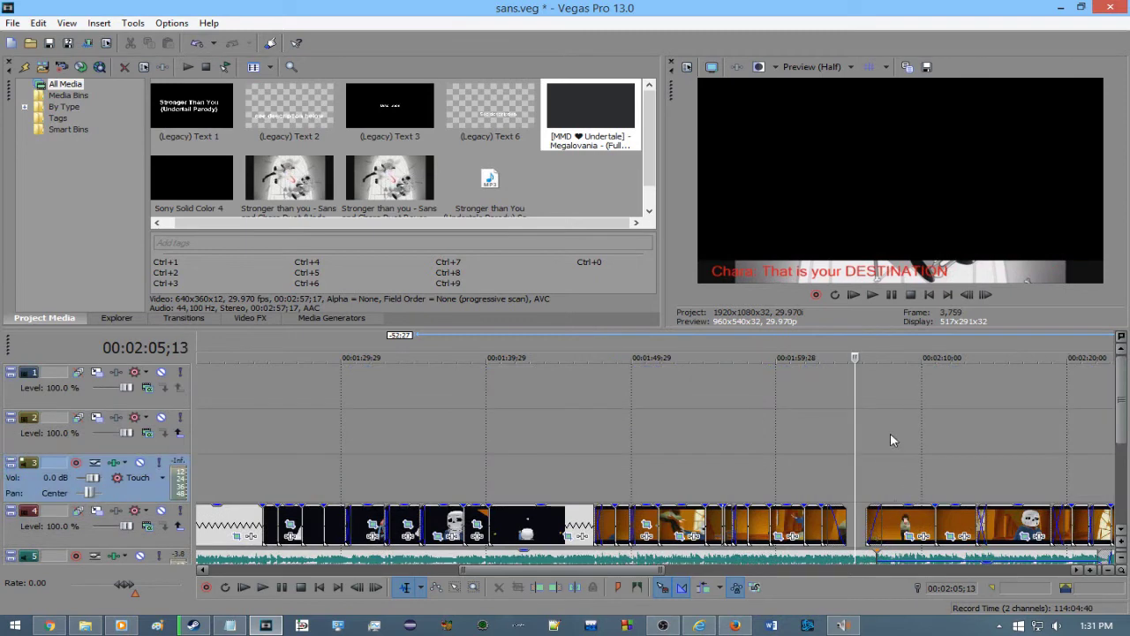
drag(855, 469, 847, 466)
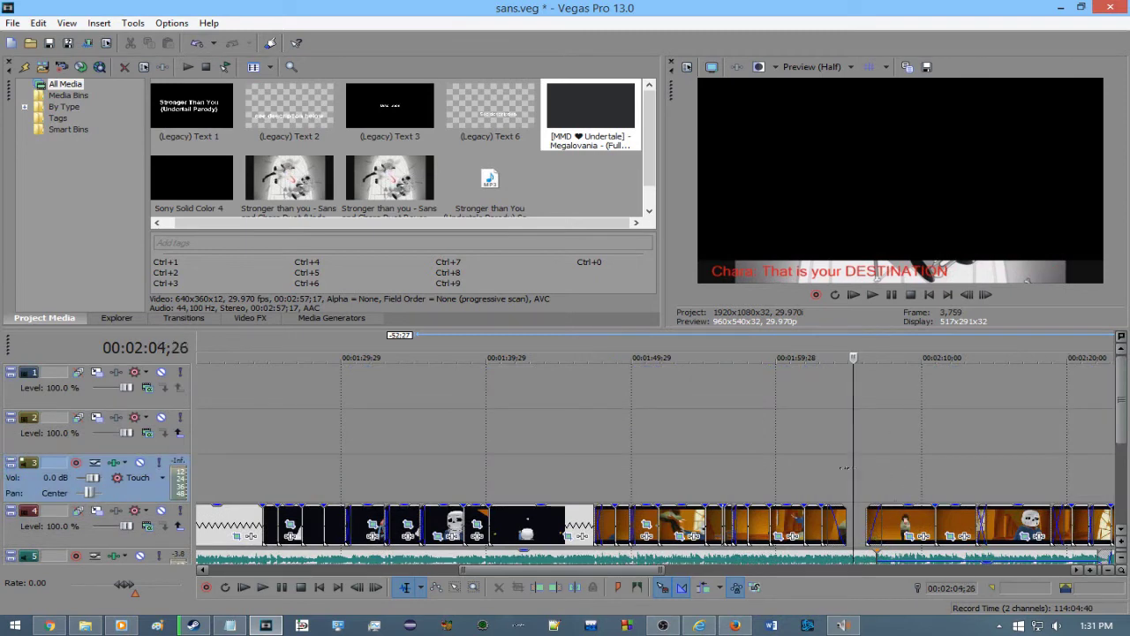
click(853, 478)
click(851, 484)
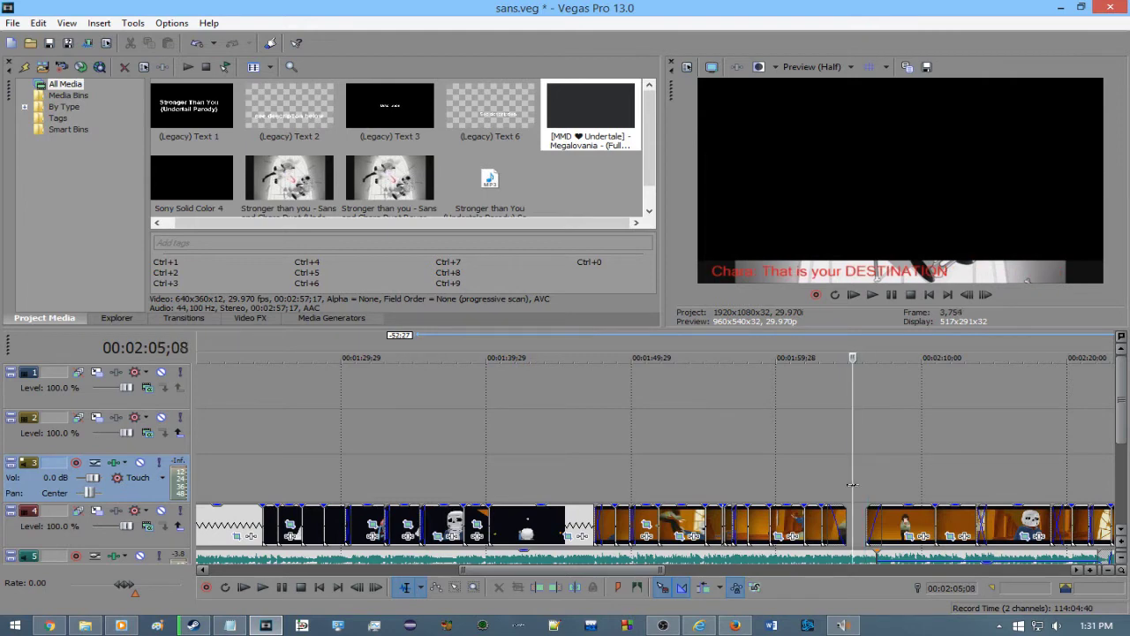
key(space)
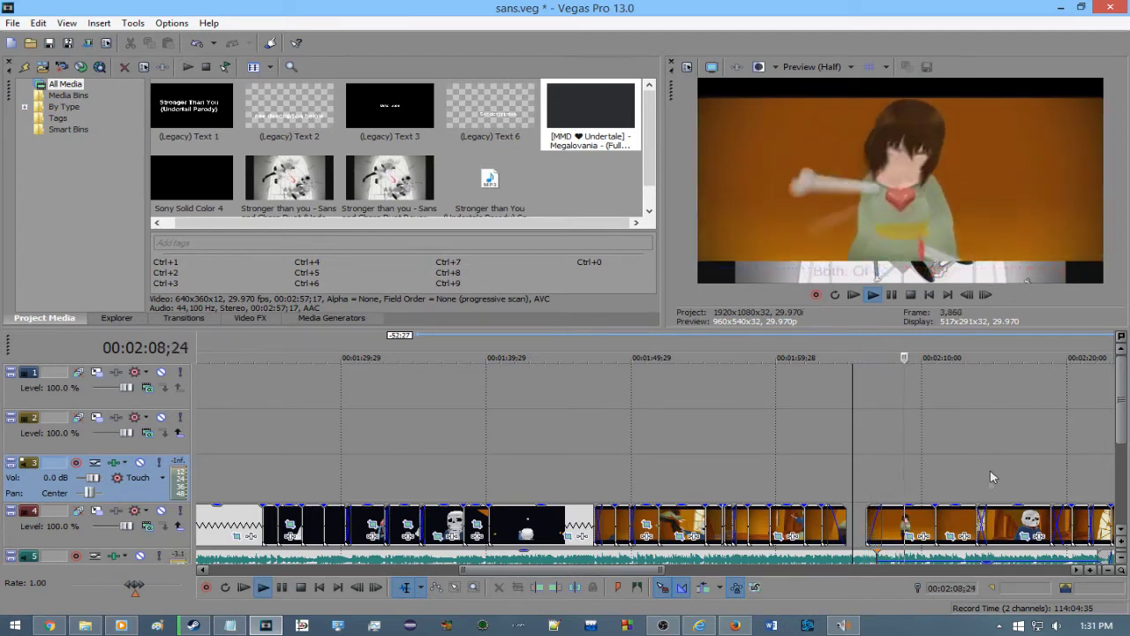
scroll(627, 481, down, 3)
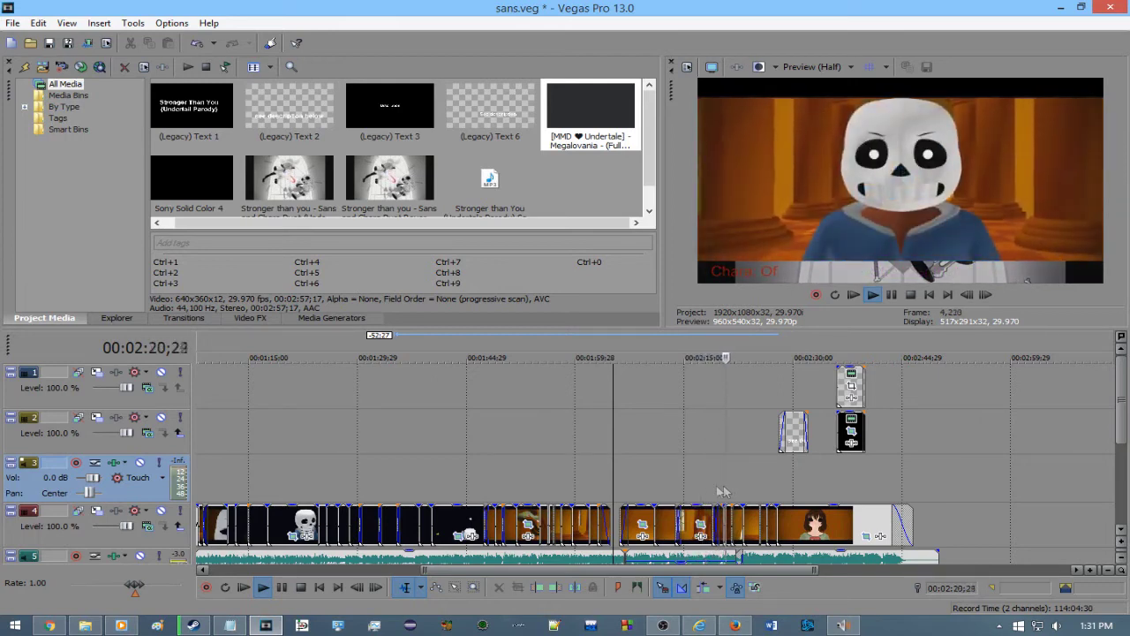
- Scrub back to 00:02:15;29, and replay the shot starting at 00:02:18;26
click(711, 487)
key(space)
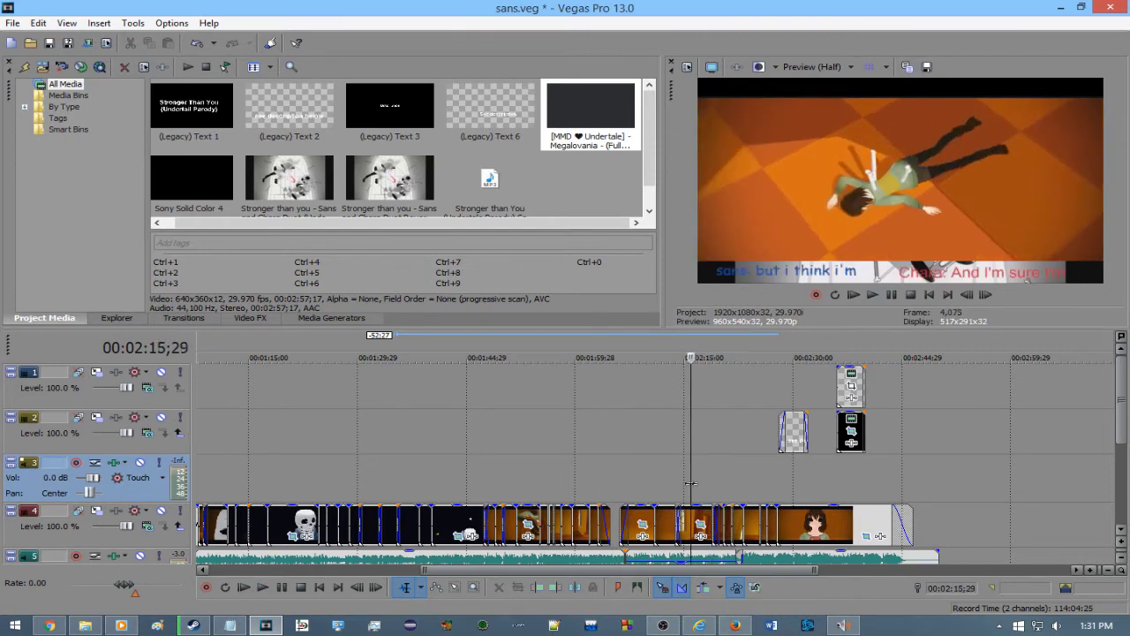
click(704, 487)
click(714, 487)
key(space)
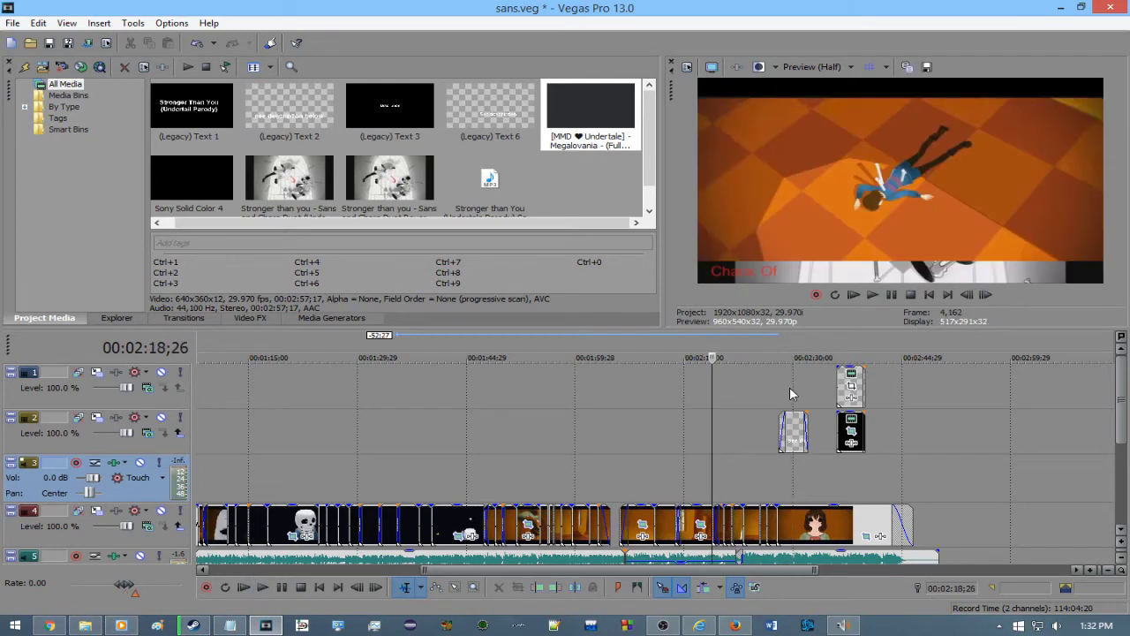
- Place the playhead at 00:02:23;02 and scrub the closing track 4 clips to 00:02:26;18
click(687, 407)
drag(672, 407, 745, 488)
scroll(745, 488, right, 3)
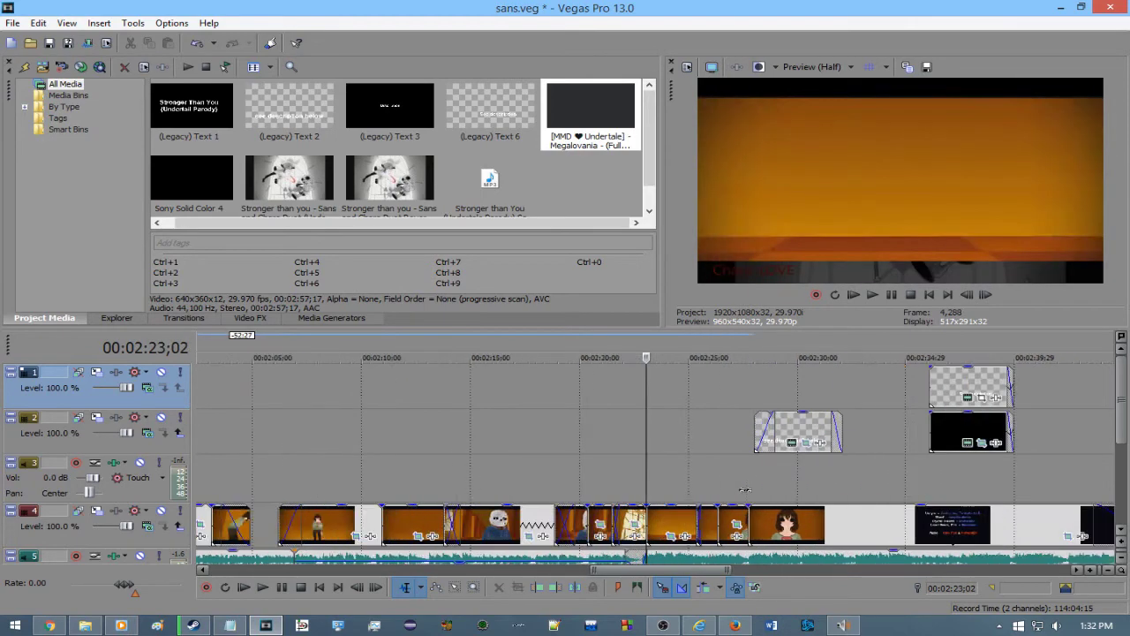
scroll(745, 485, down, 3)
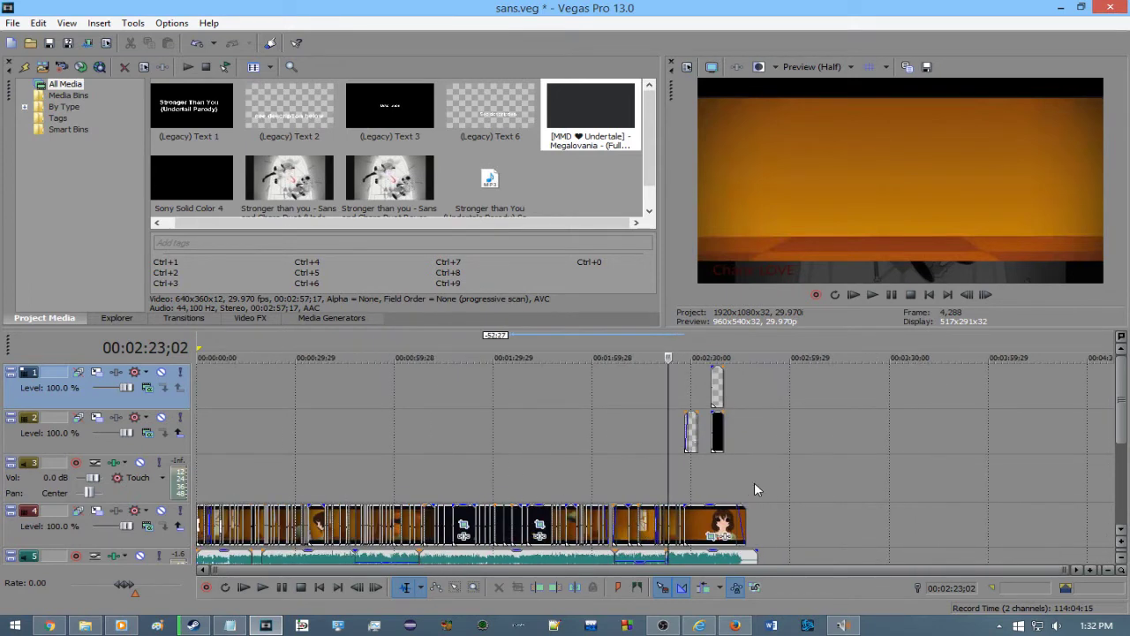
scroll(754, 482, up, 4)
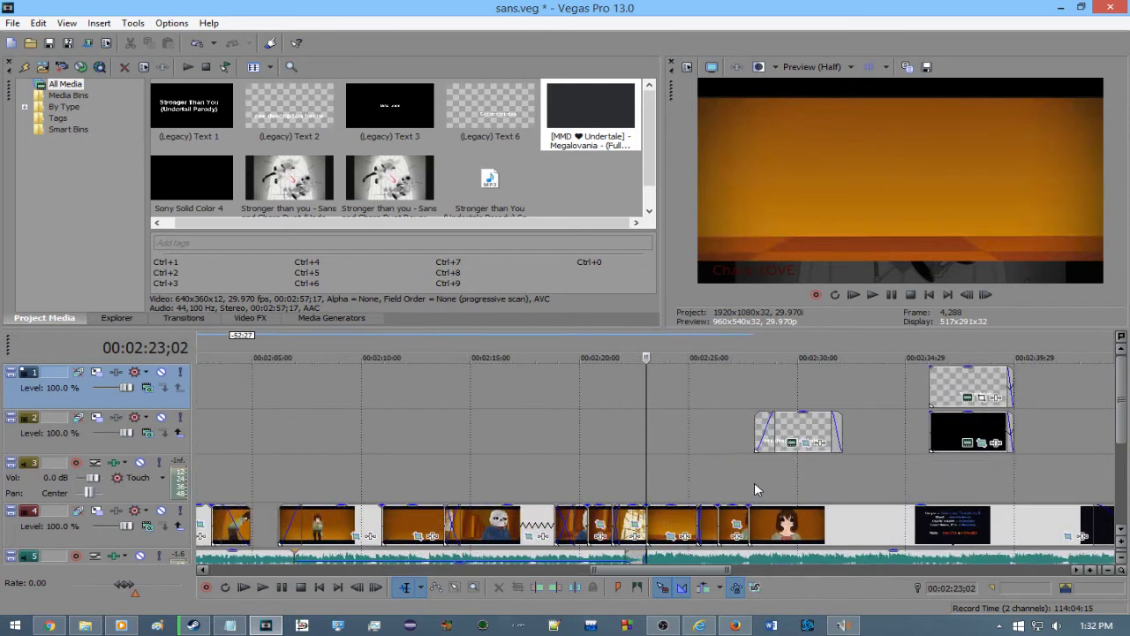
drag(645, 475, 723, 471)
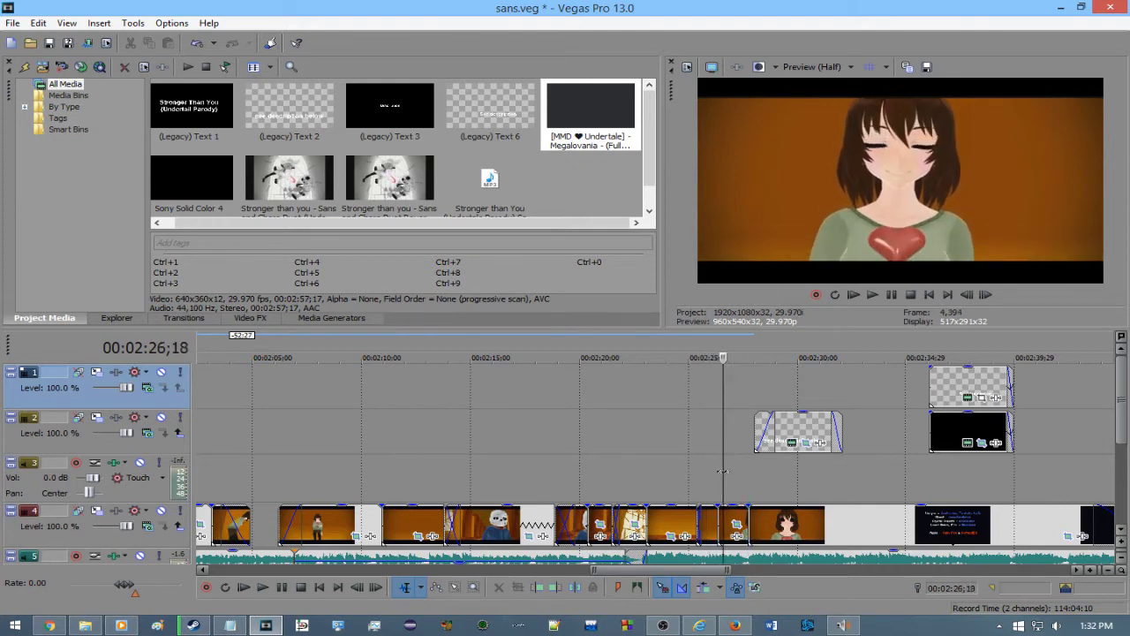
- Scrub back to the short character clips at 00:02:25;18 and play them to about 00:02:28;20
scroll(722, 472, up, 3)
click(631, 468)
drag(632, 469, 589, 488)
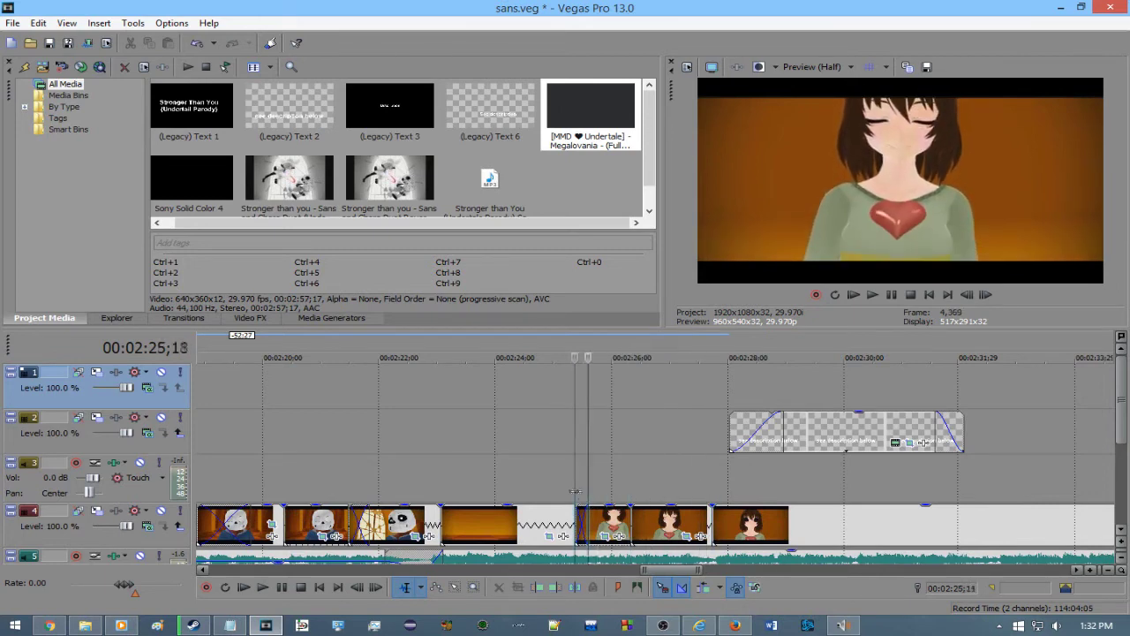
key(space)
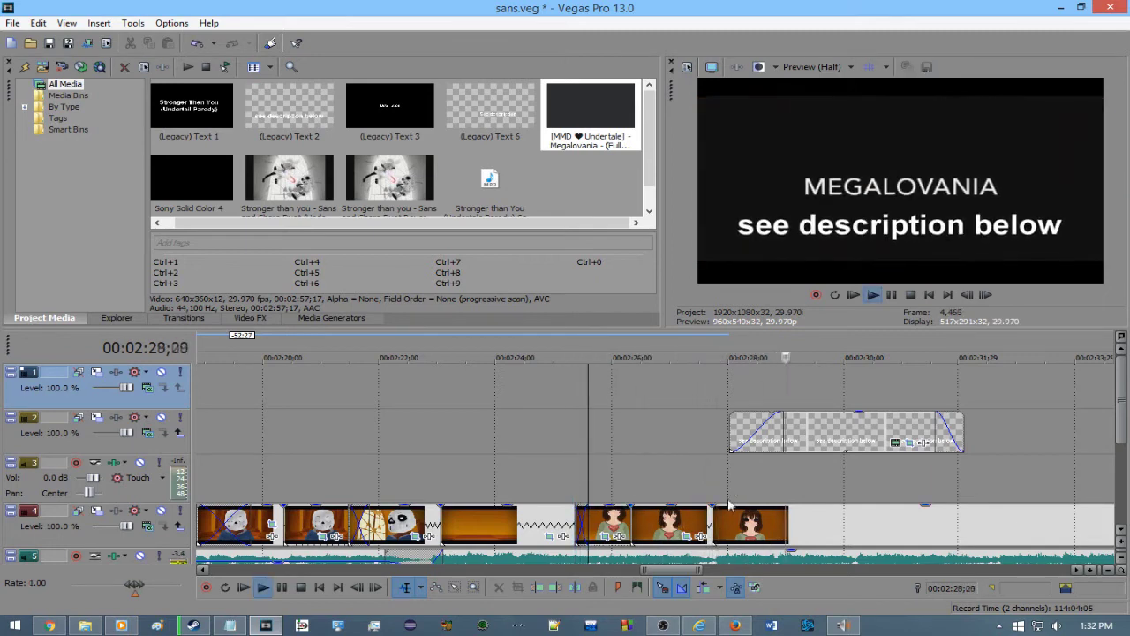
key(space)
- Scrub to the start of the last character clip at 00:02:27;22 and play it to about 00:02:30;05
drag(590, 487, 712, 469)
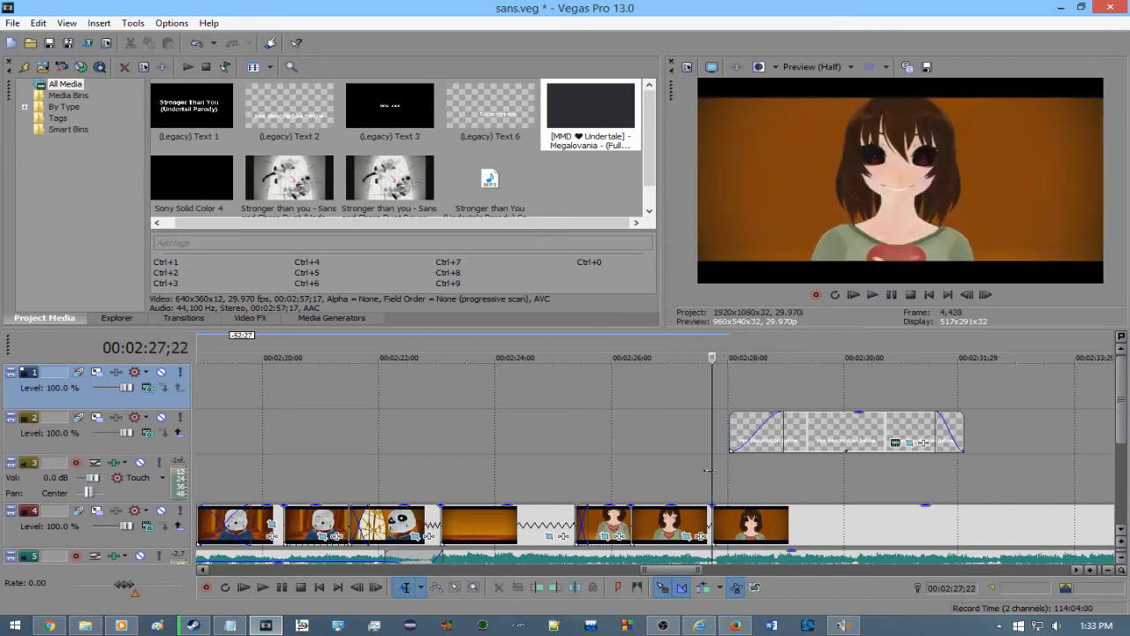
key(space)
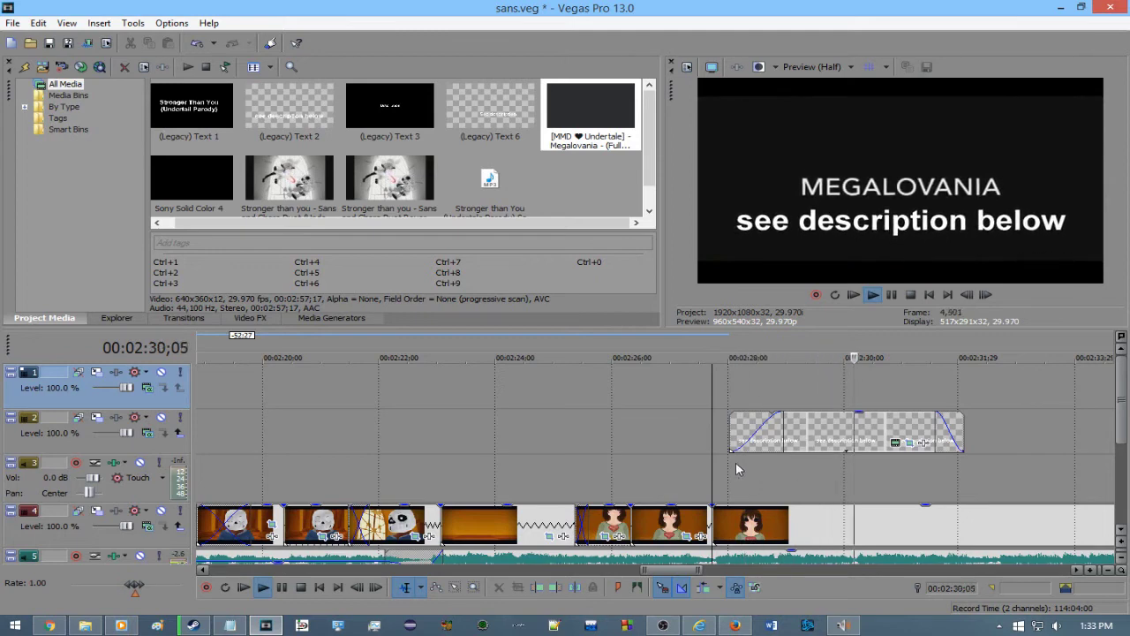
key(space)
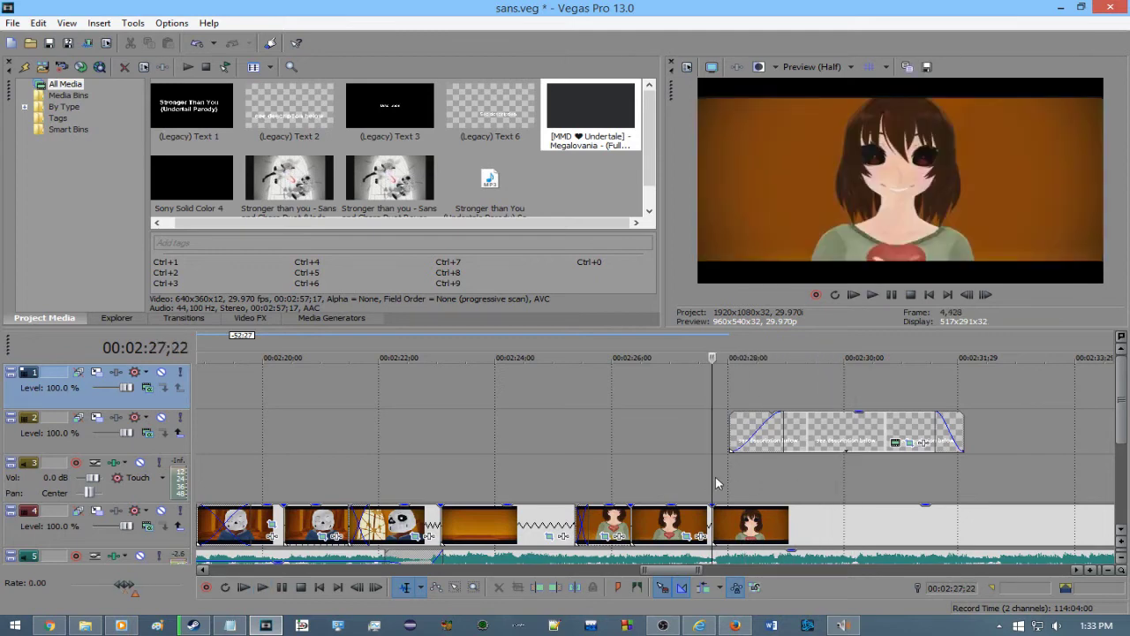
- Move the playhead back and forth over the final character cuts on track 4, finishing on the title at 00:02:29;11
click(716, 483)
click(593, 482)
click(534, 483)
click(676, 483)
click(625, 485)
click(713, 482)
click(730, 481)
click(659, 481)
click(806, 474)
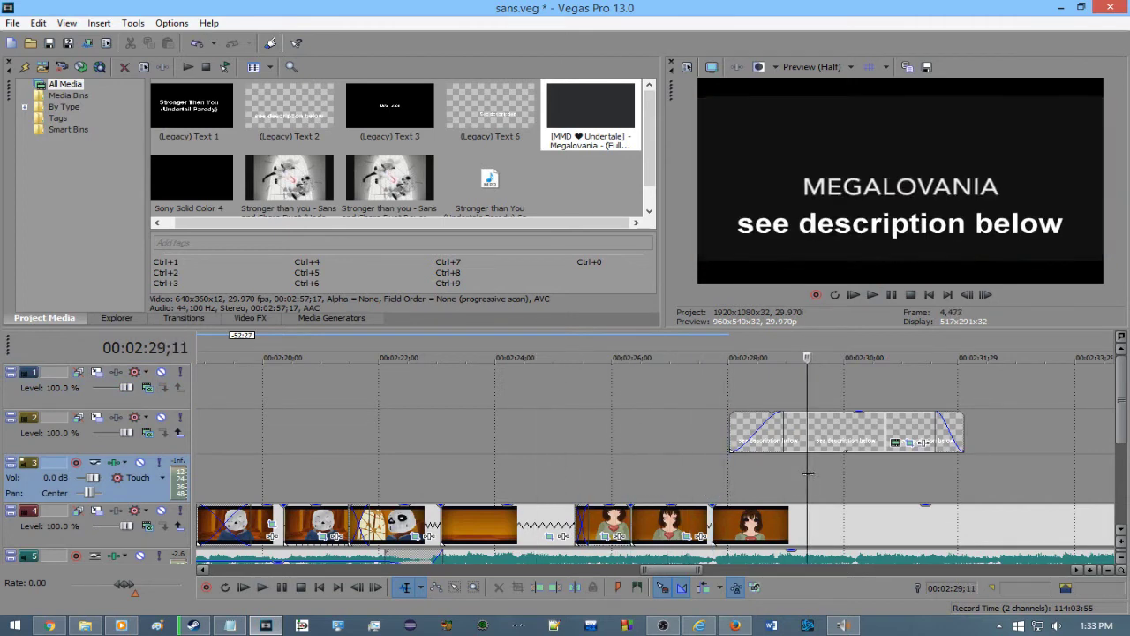
- Play from the last character clip through the closing credits and place the playhead on the animation credit at 00:02:41;04
click(712, 484)
key(space)
scroll(717, 488, down, 5)
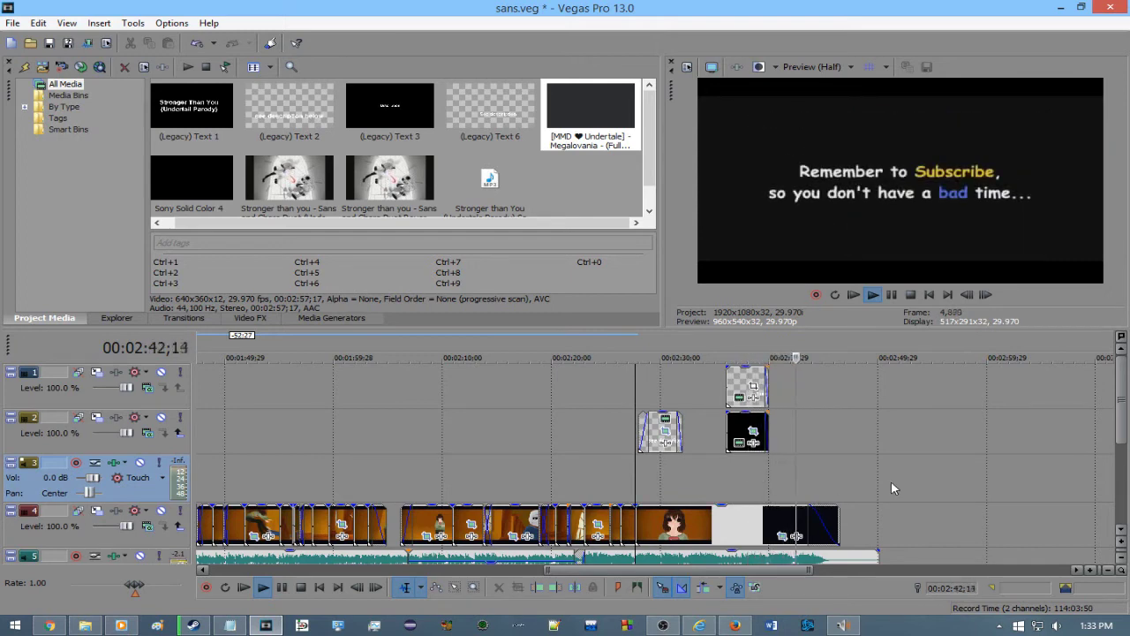
key(space)
click(780, 458)
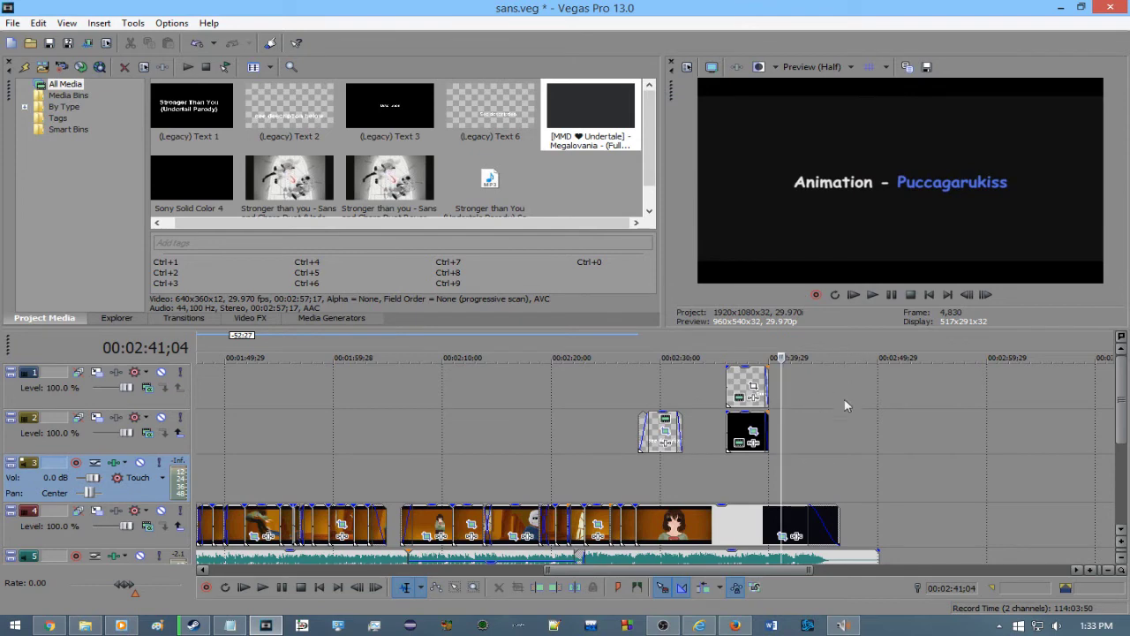
- Return to the start of the closing title overlay and review it through to the music credit at 00:02:37;22
click(669, 399)
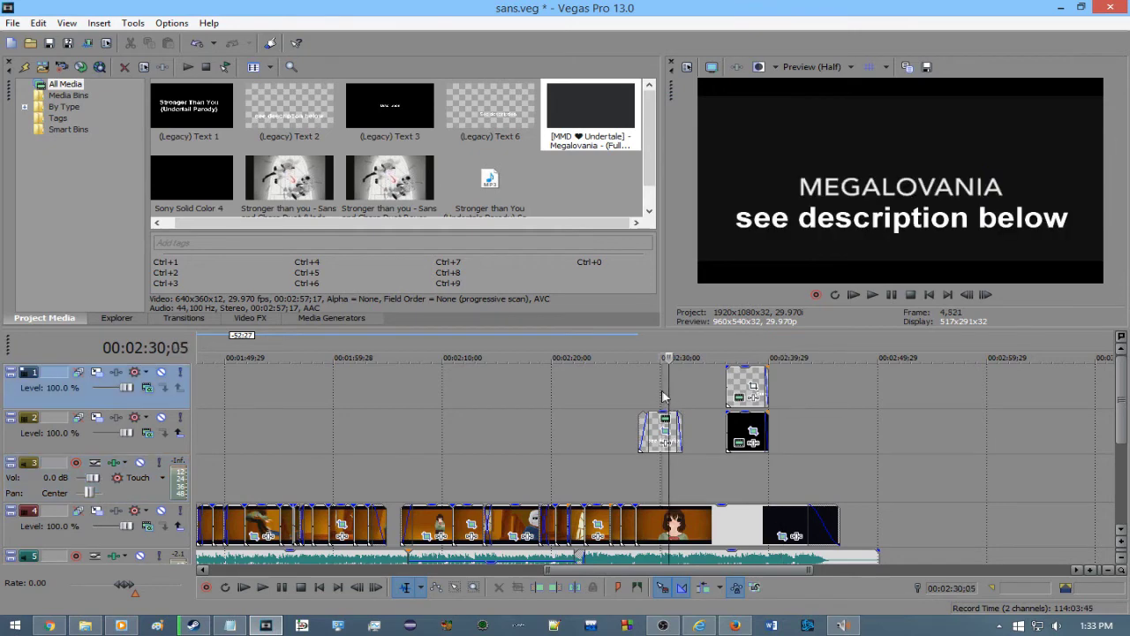
click(642, 395)
key(space)
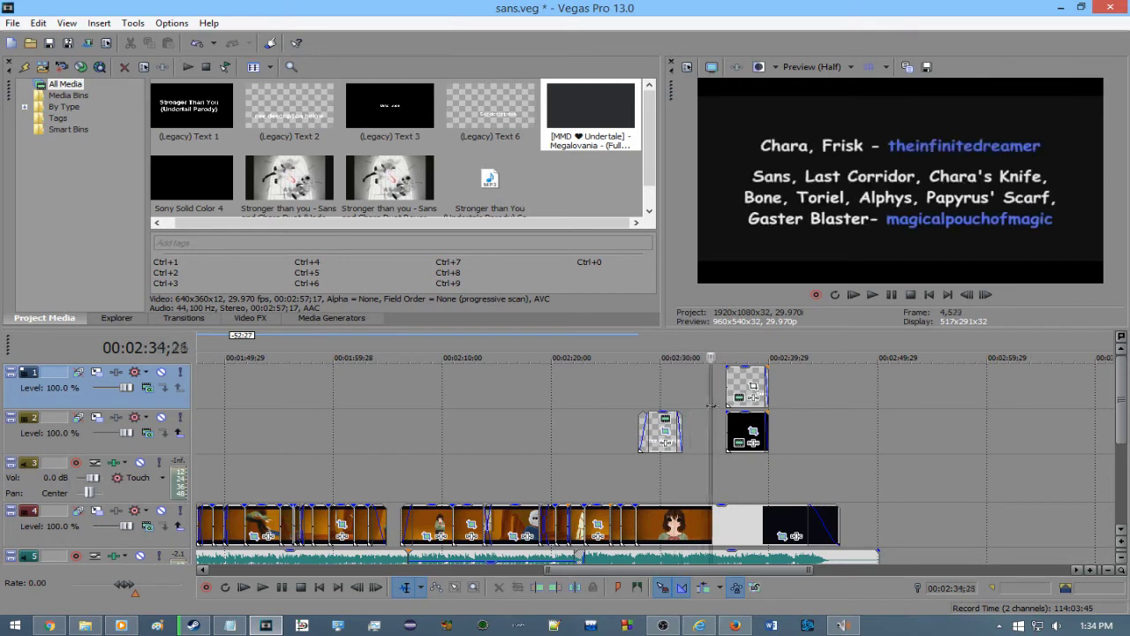
key(space)
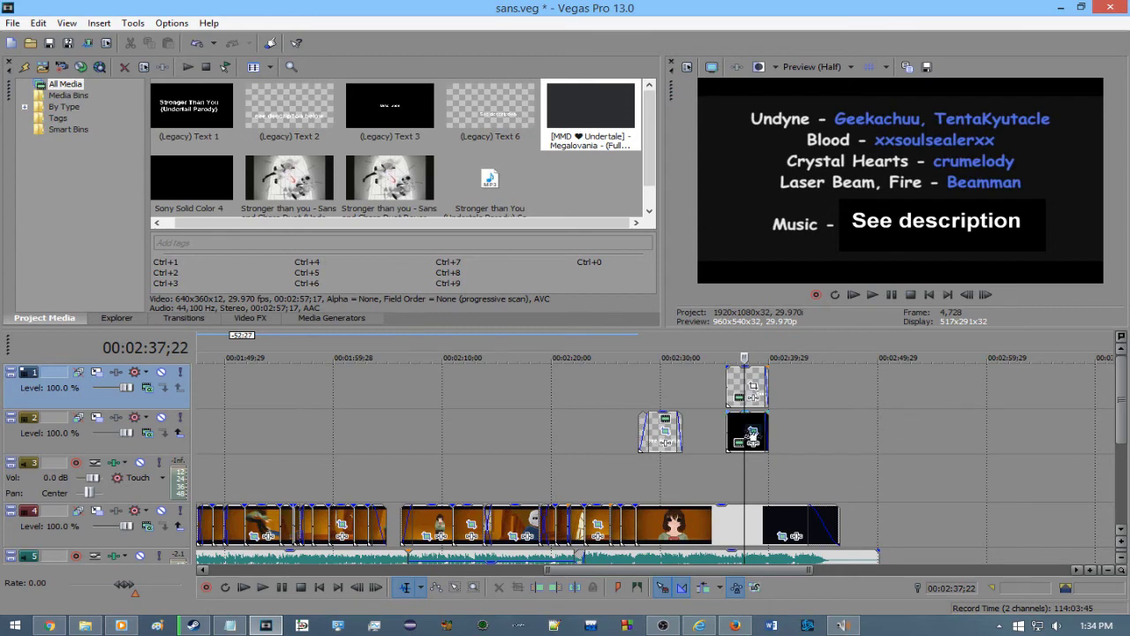
- Scrub back to the gap at 00:02:06;05 and forward through the ending to the closing message at 00:02:44;07
drag(744, 373, 575, 406)
click(400, 461)
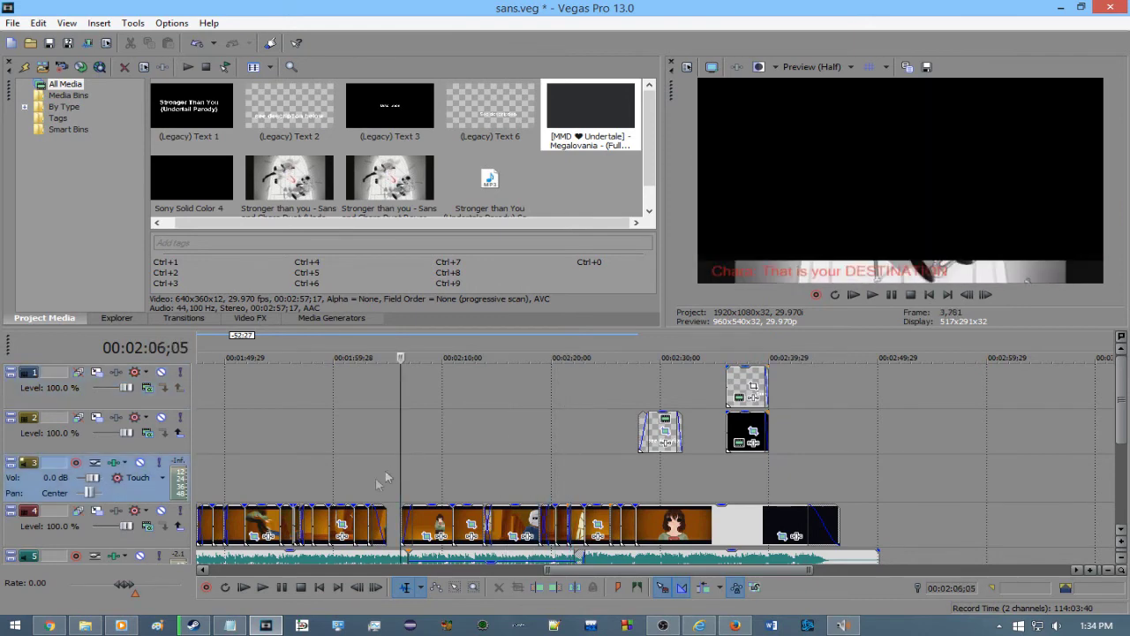
drag(400, 474, 814, 451)
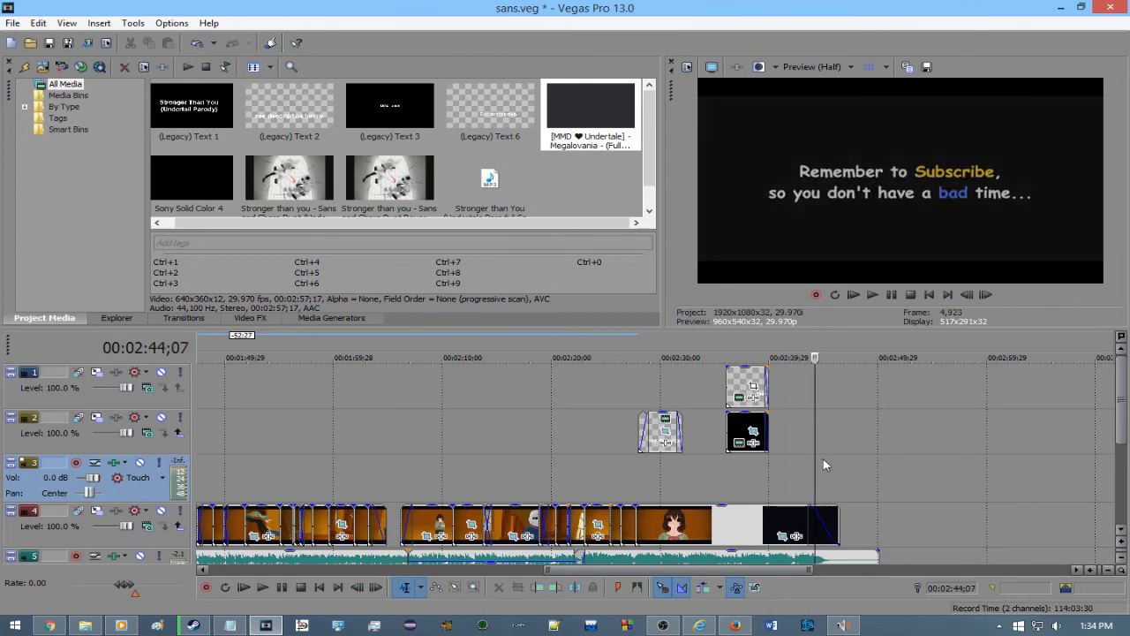
- Place the playhead at 00:00:27;04 and delete the empty audio track 3 above the edited clips
scroll(823, 458, down, 5)
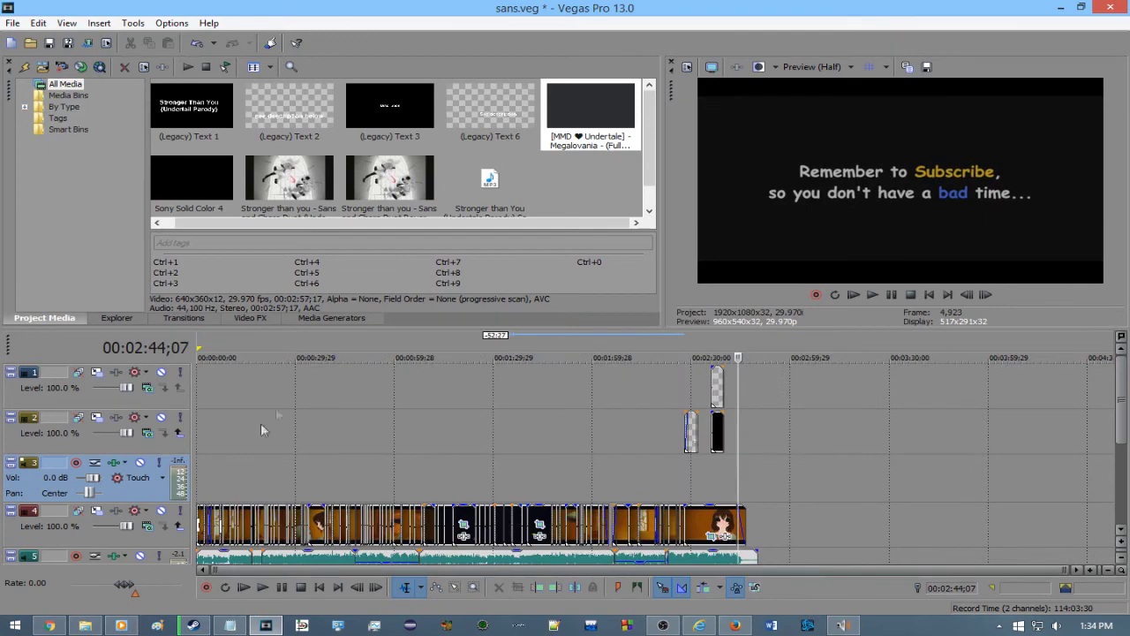
click(286, 486)
scroll(293, 462, up, 3)
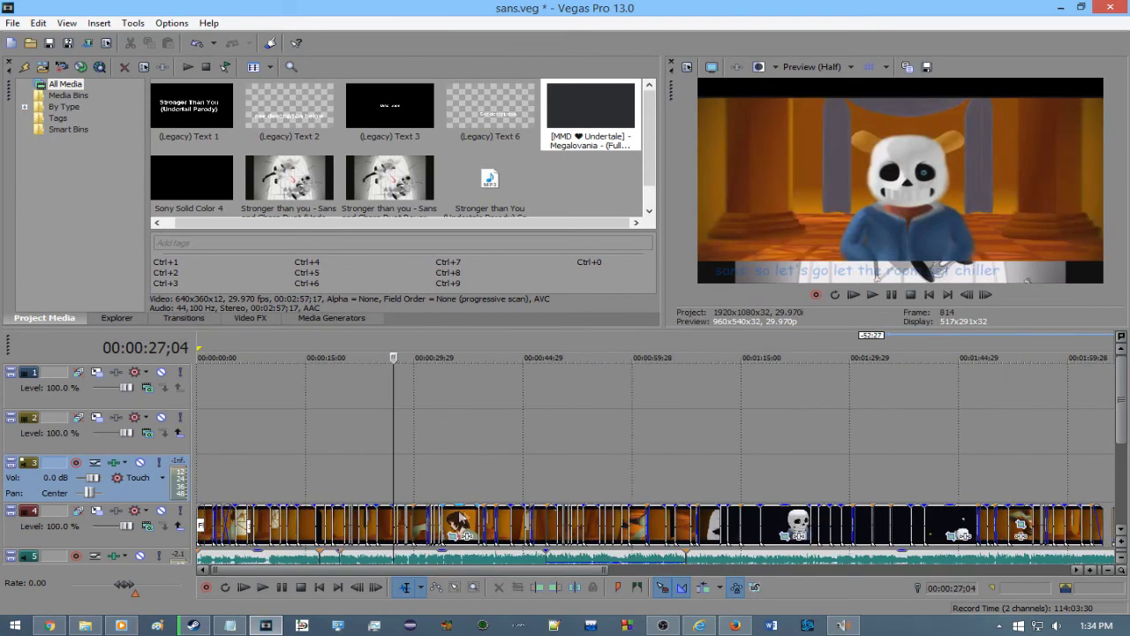
scroll(771, 467, down, 2)
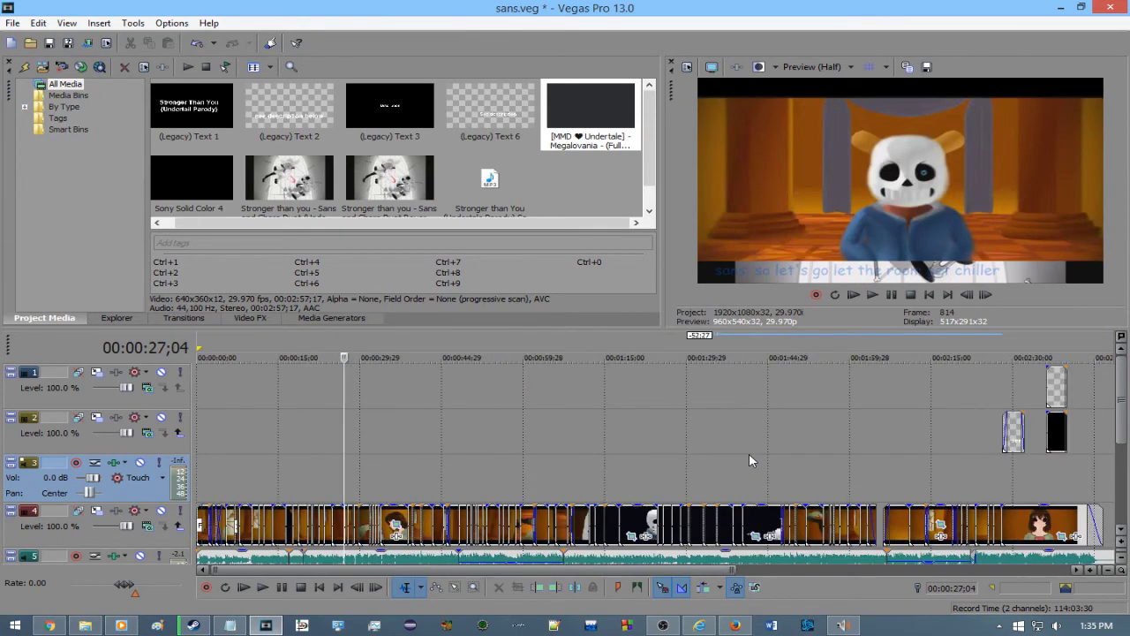
scroll(749, 454, down, 2)
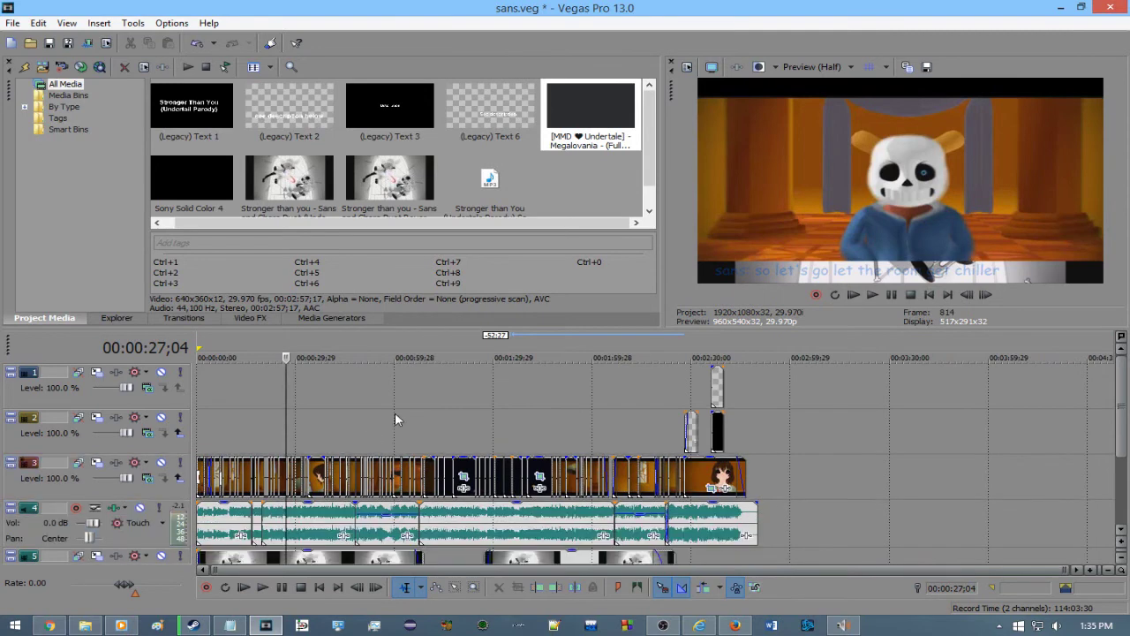
scroll(395, 412, down, 2)
scroll(488, 484, up, 1)
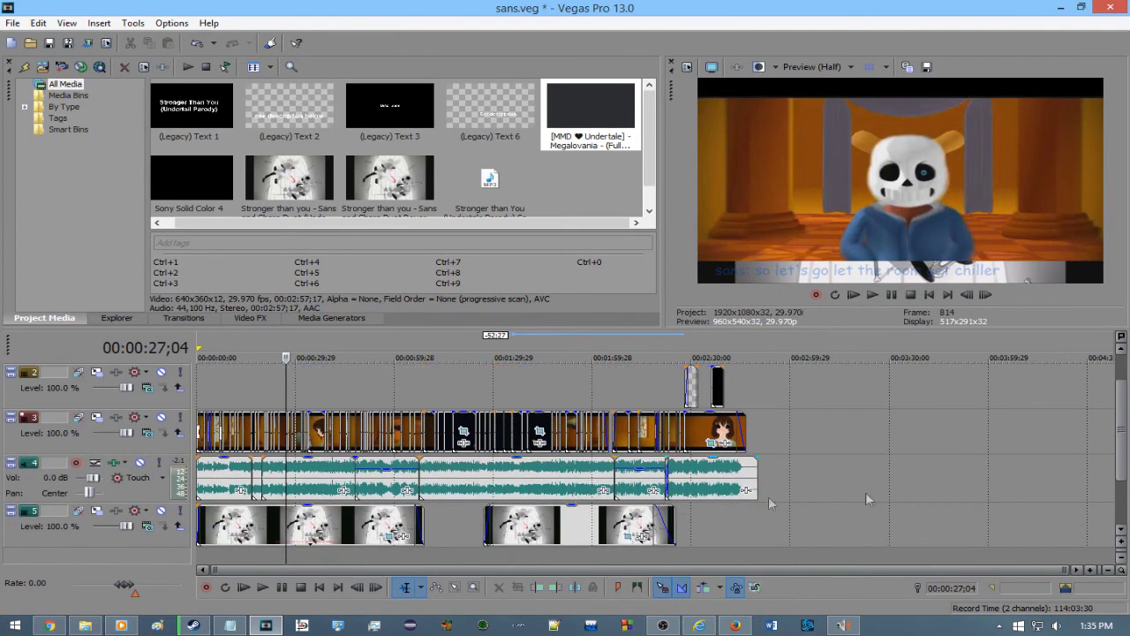
- Examine the edited clips at 00:01:02;12, 00:01:05;25 and 00:01:09;10, where the lyric overlay on track 5 fades out
click(406, 399)
scroll(406, 399, up, 3)
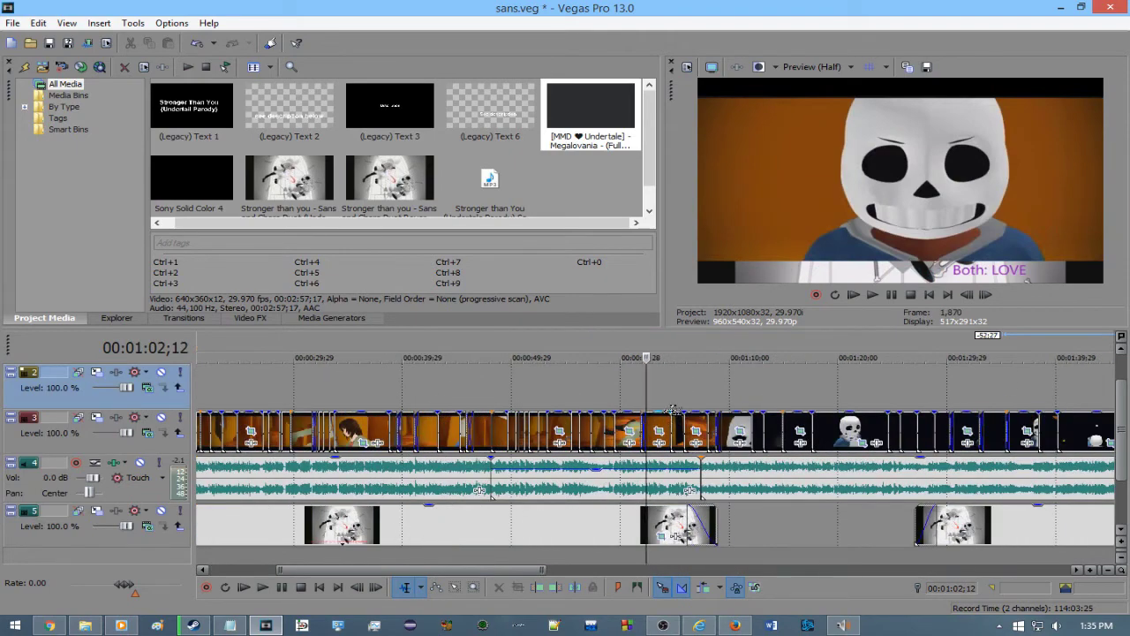
click(685, 392)
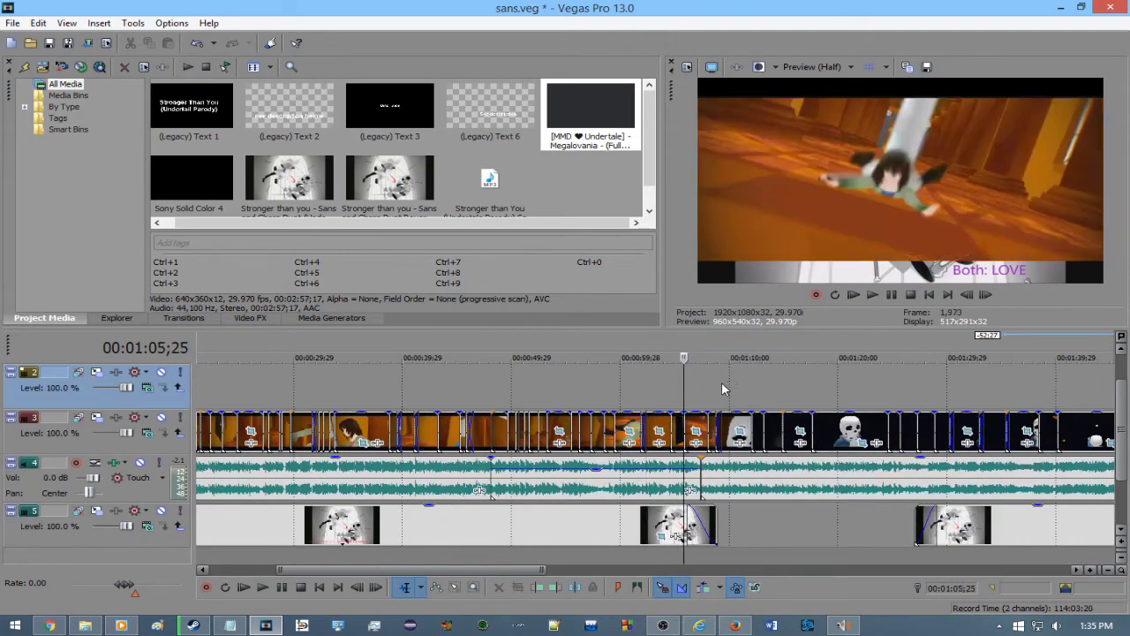
click(721, 382)
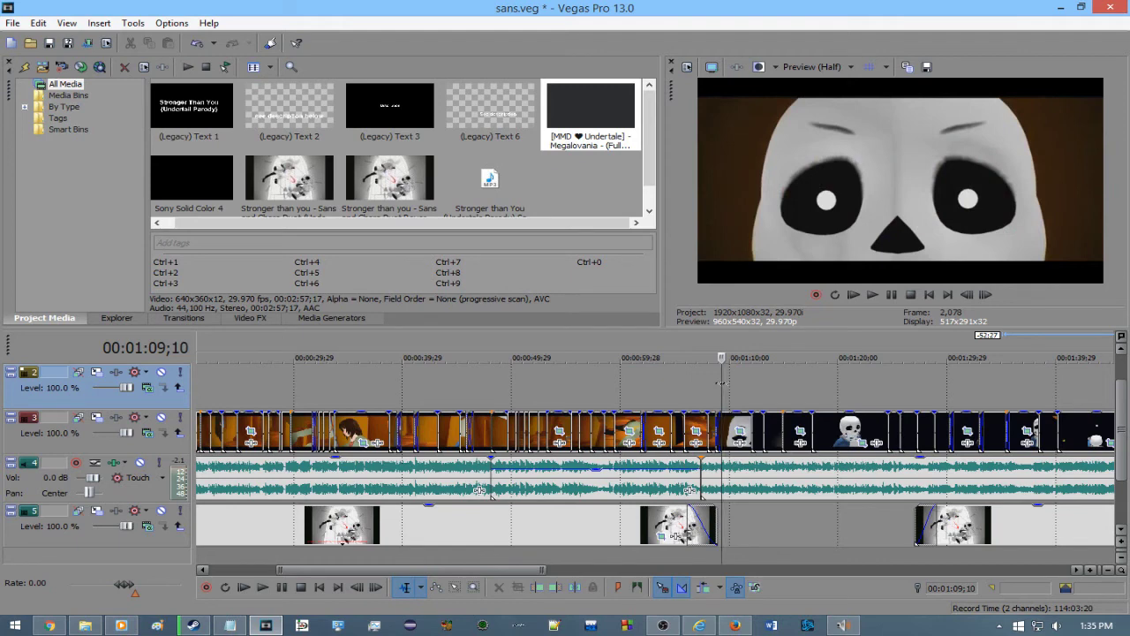
scroll(722, 381, down, 3)
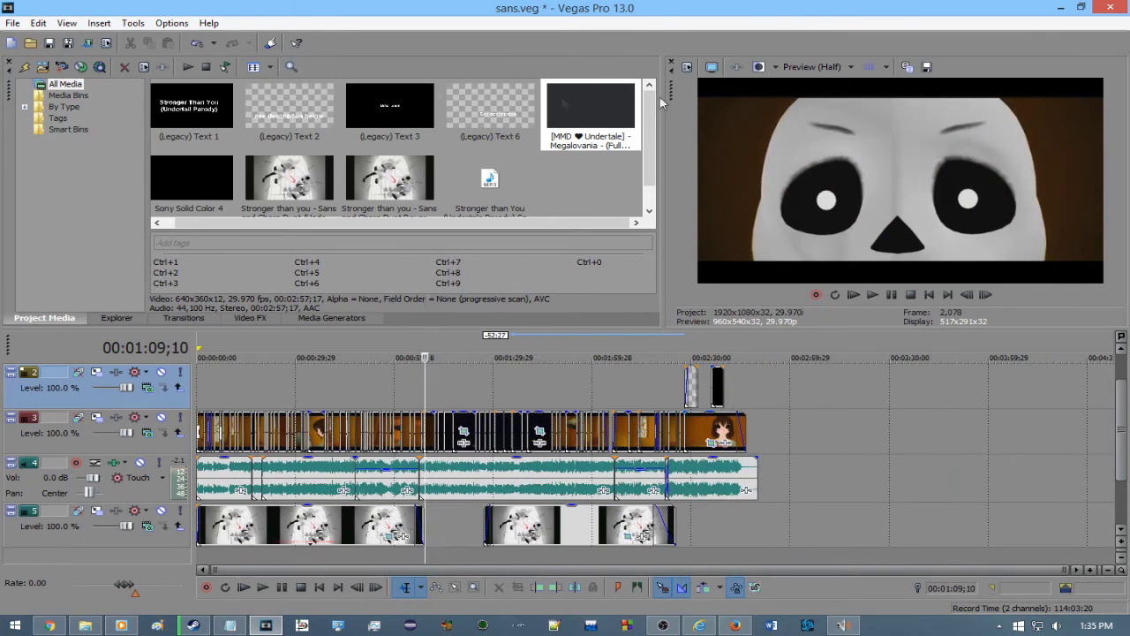
- Add the MMD Undertale Megalovania source video to the start of track 2 and compare its ending with the edited clips
drag(616, 111, 180, 377)
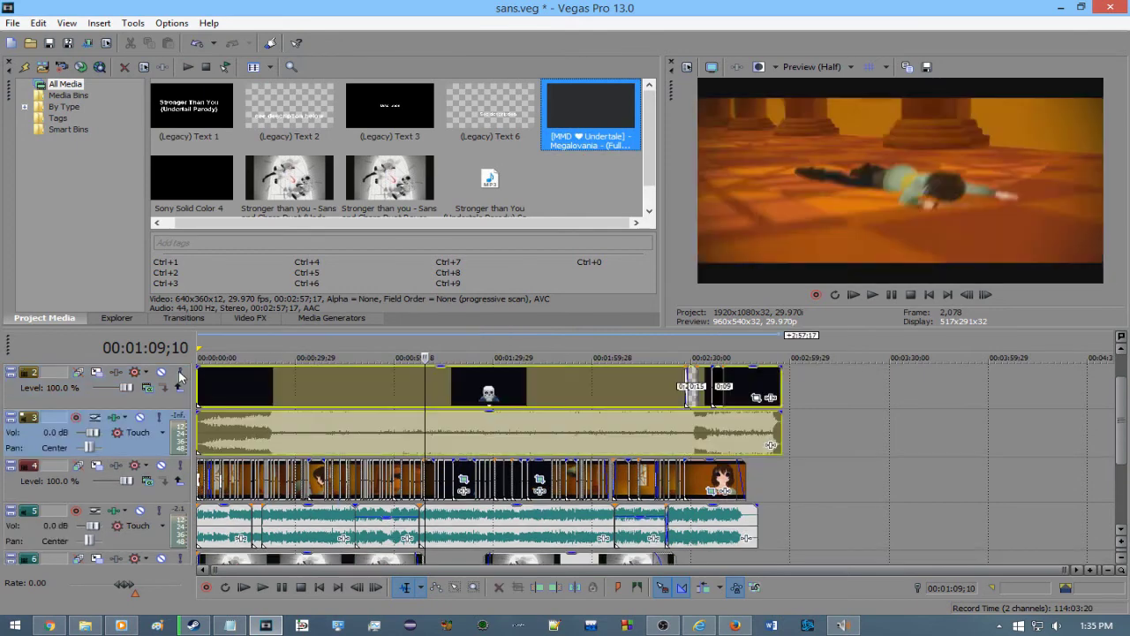
click(767, 488)
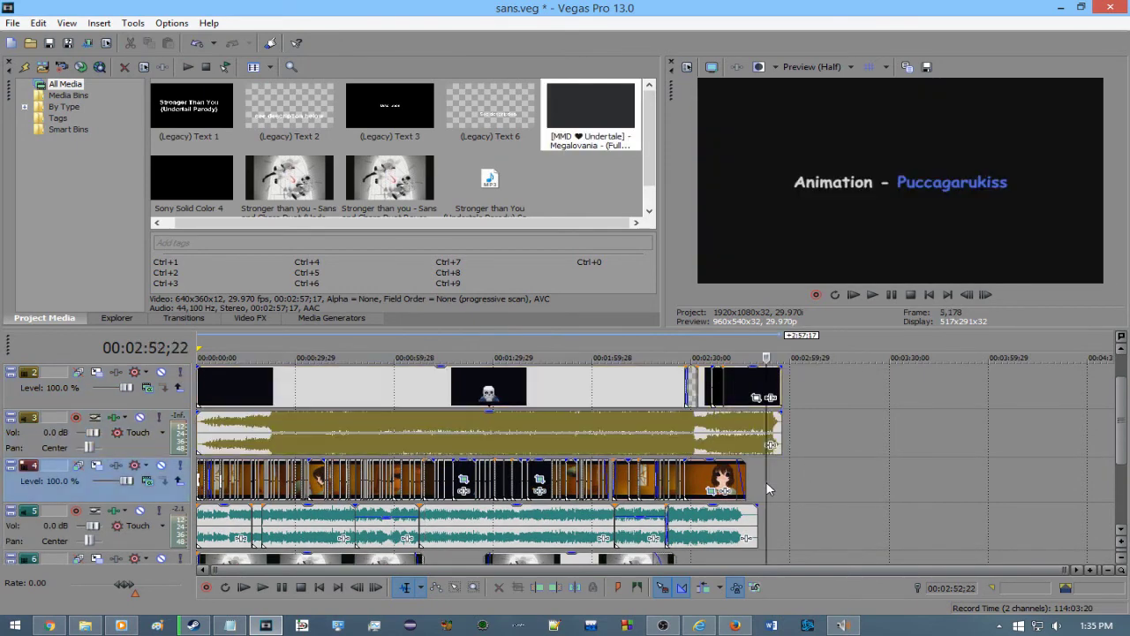
click(757, 484)
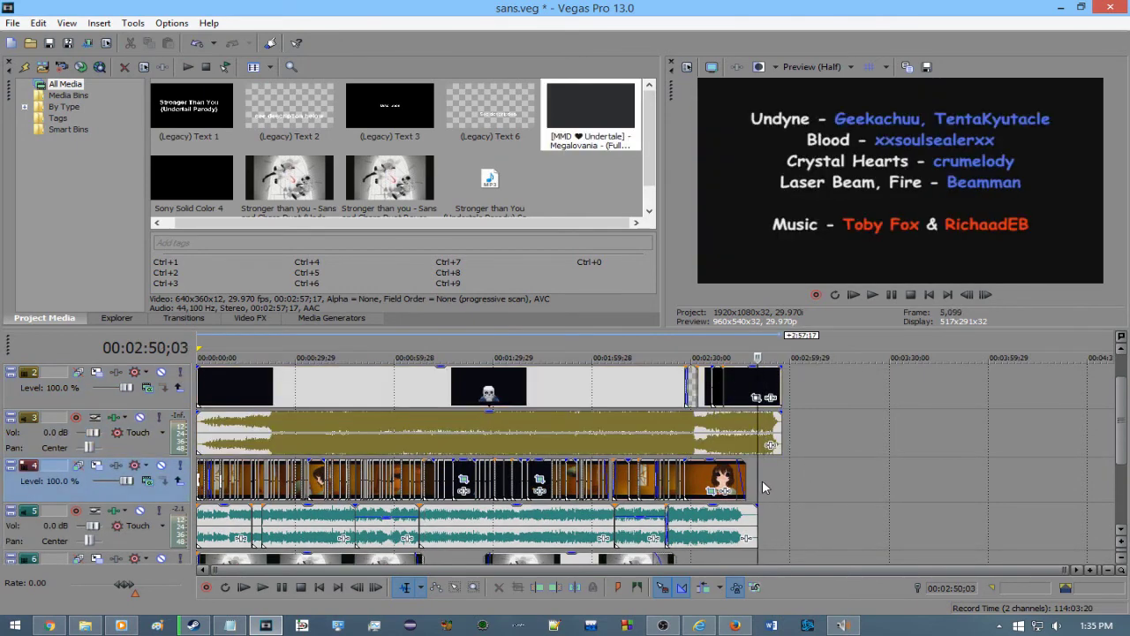
key(space)
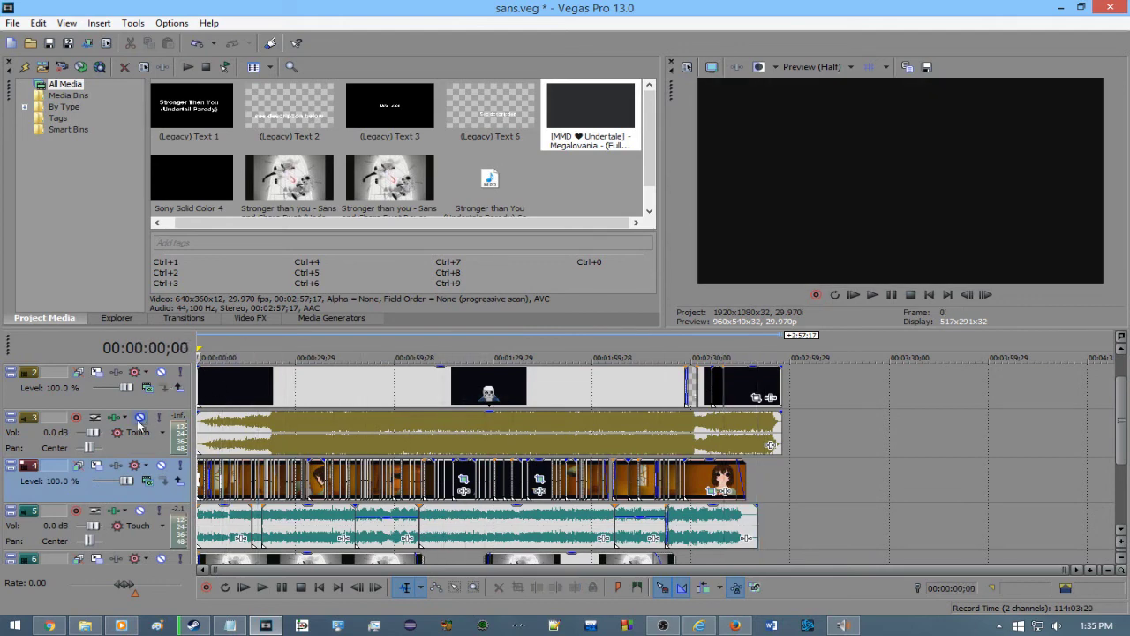
- Mute and delete the source video's audio track, and play the project from the beginning
click(139, 417)
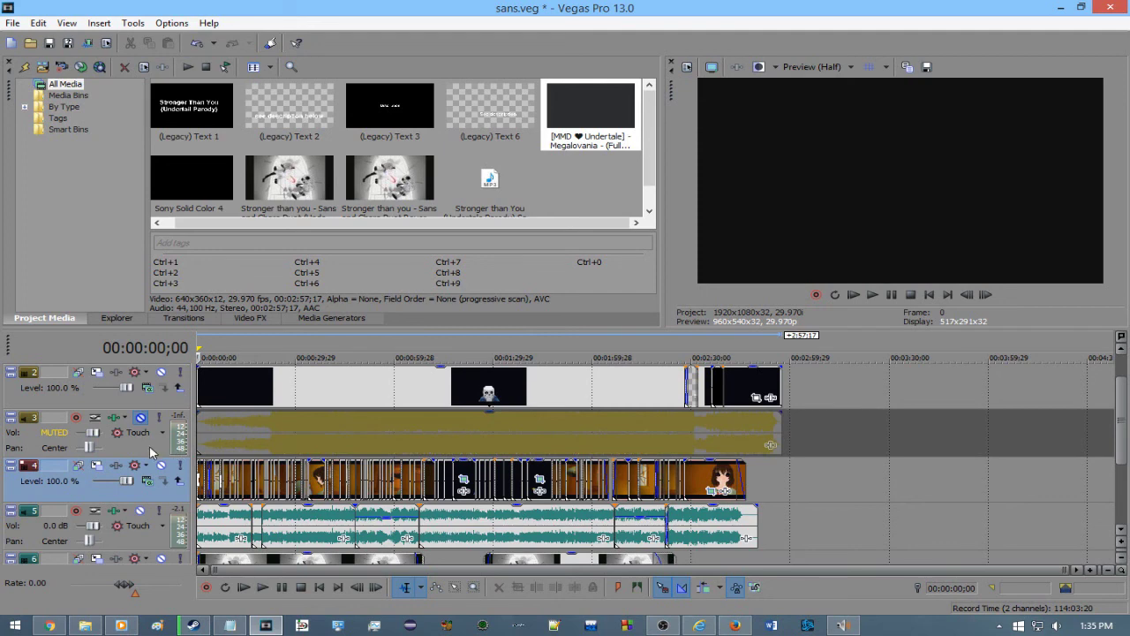
click(150, 452)
key(Delete)
key(space)
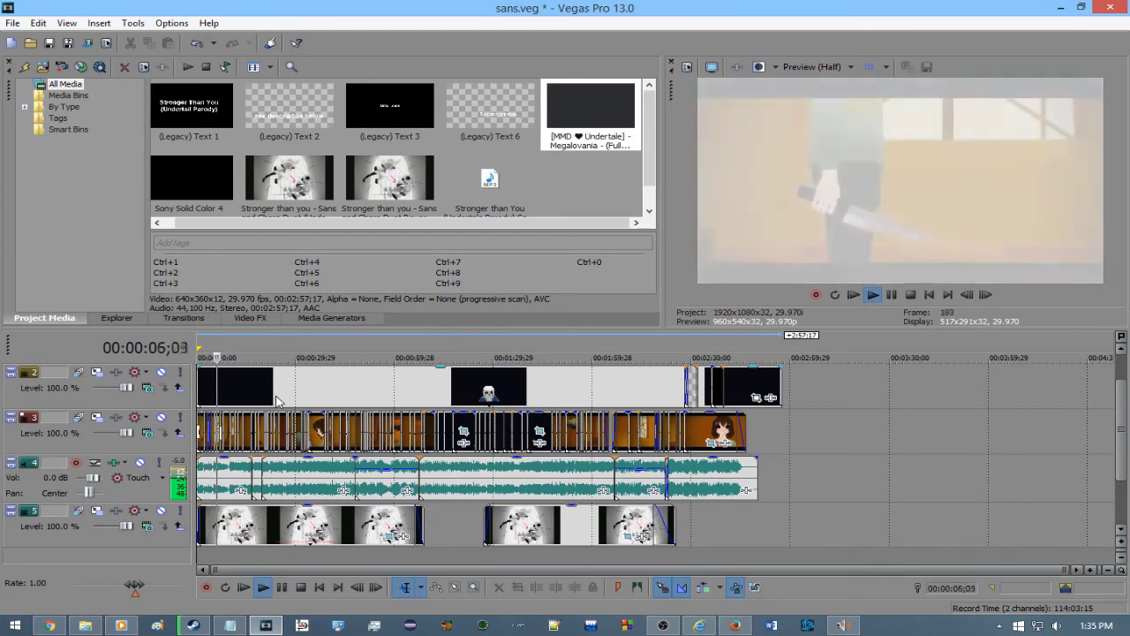
- Scrub the source video to about 00:01:04;18, remove its opening 7:15, and play the remaining footage from the start
click(212, 392)
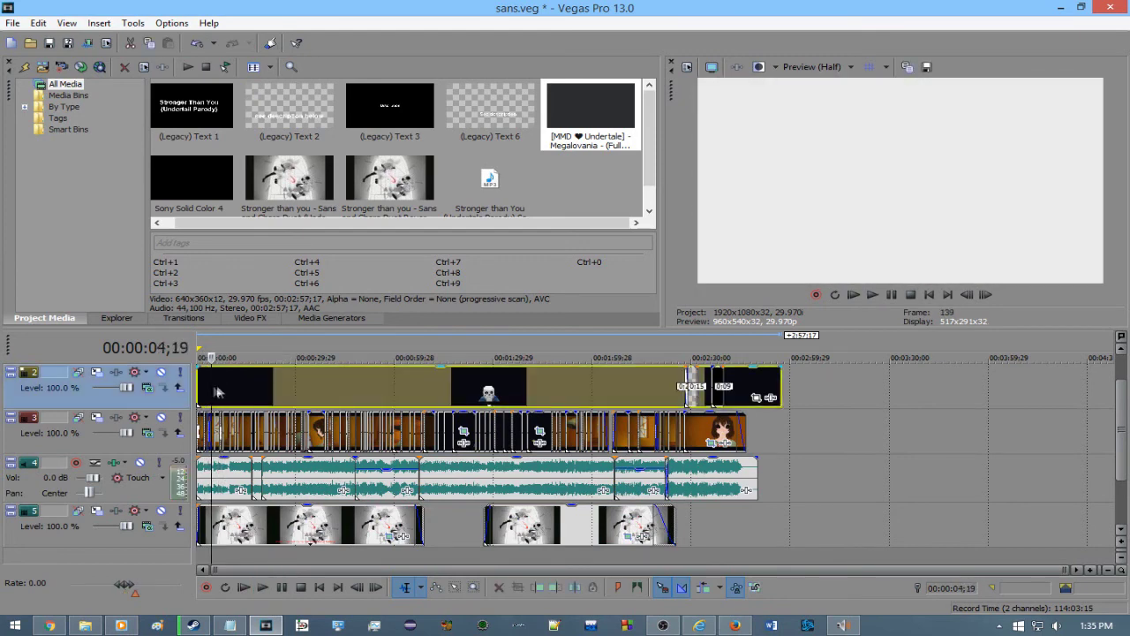
drag(213, 392, 412, 397)
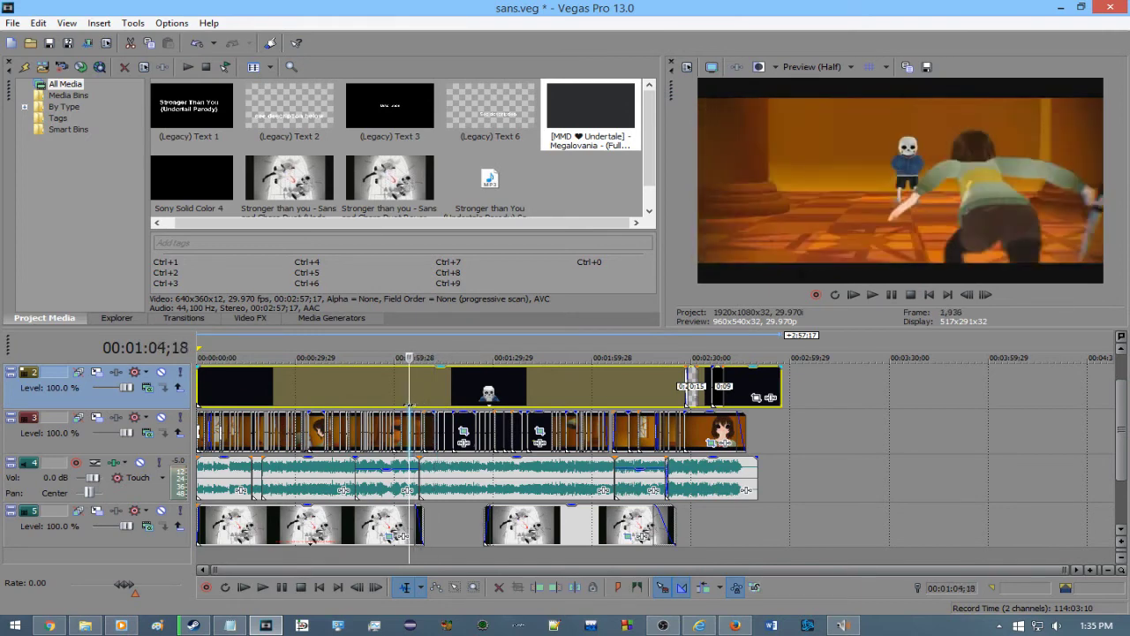
drag(411, 398, 207, 409)
key(space)
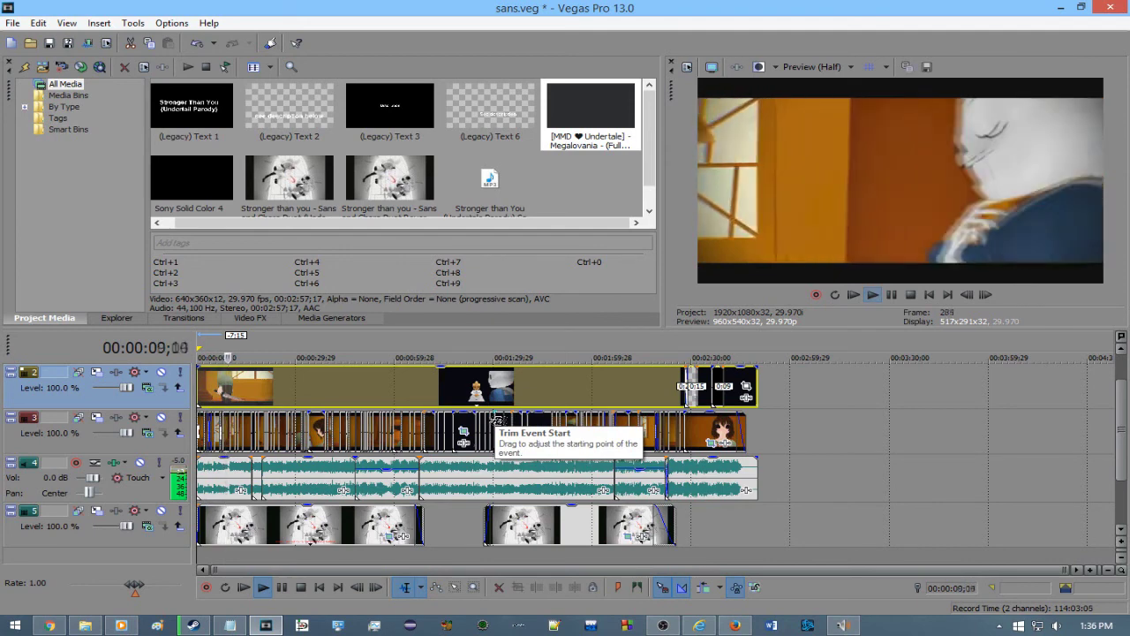
key(space)
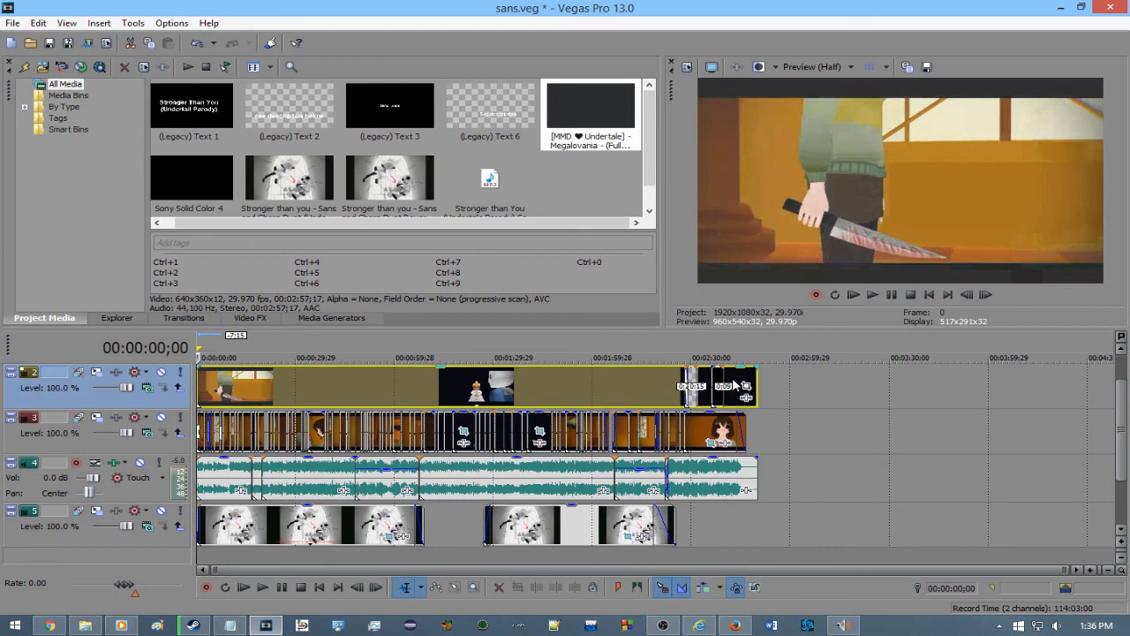
- Delete the source video from track 2 and review the edited timeline up to 00:00:21;15
key(Delete)
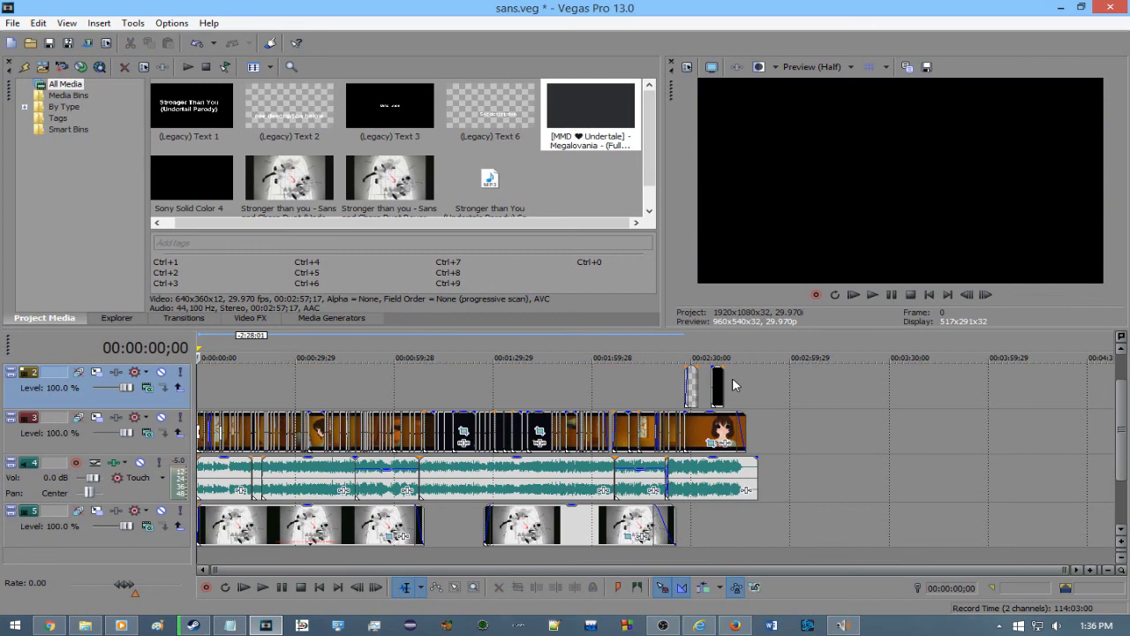
scroll(732, 385, up, 6)
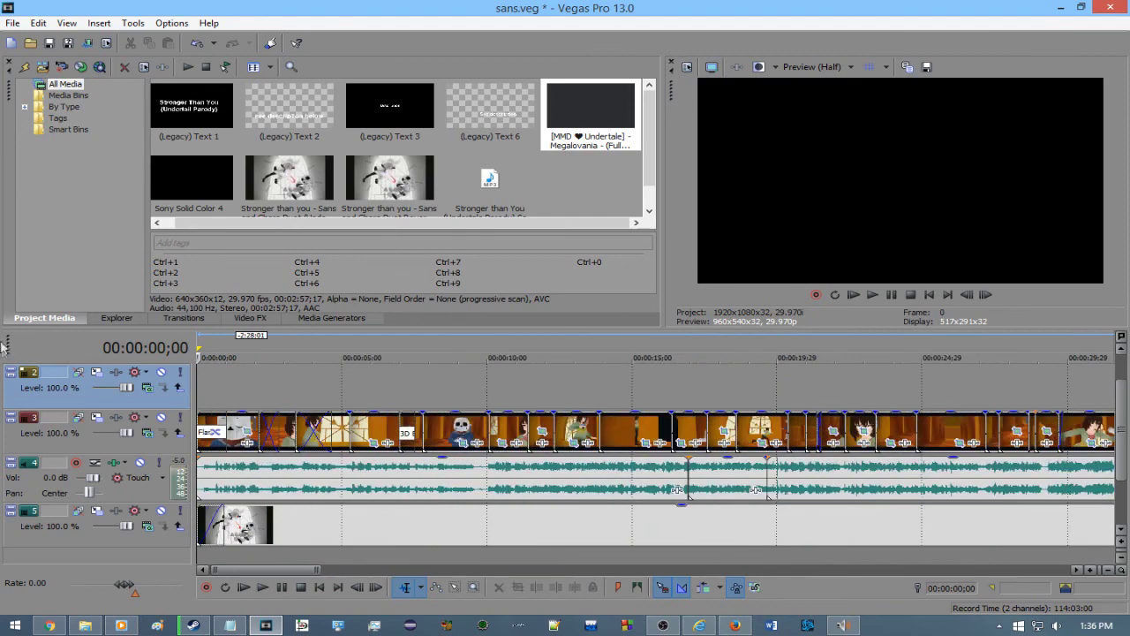
key(space)
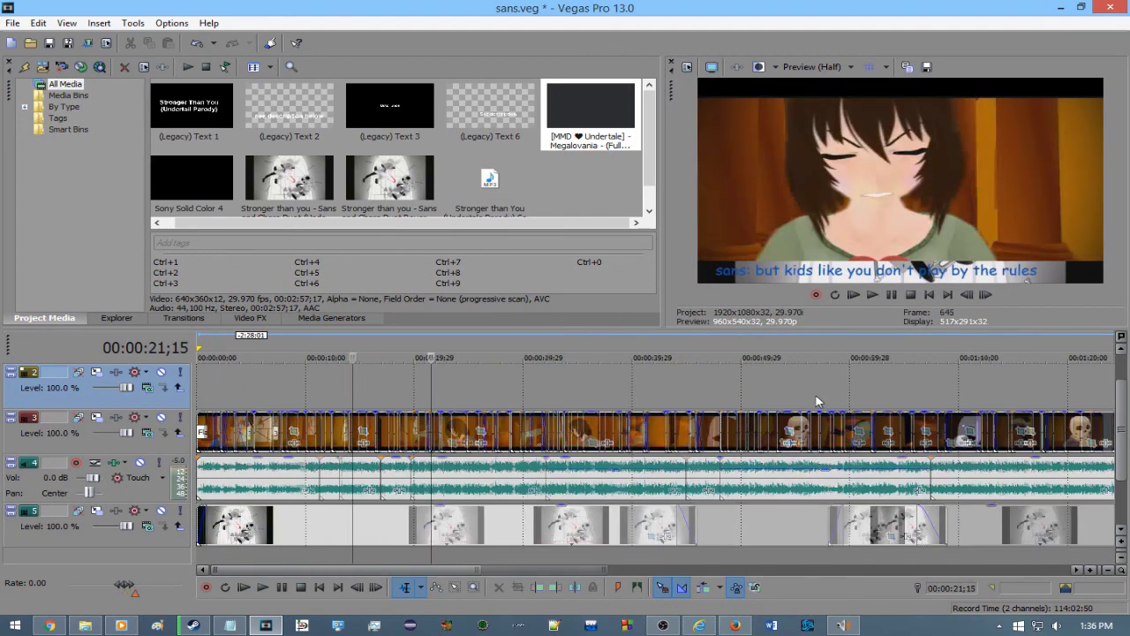
scroll(817, 399, down, 3)
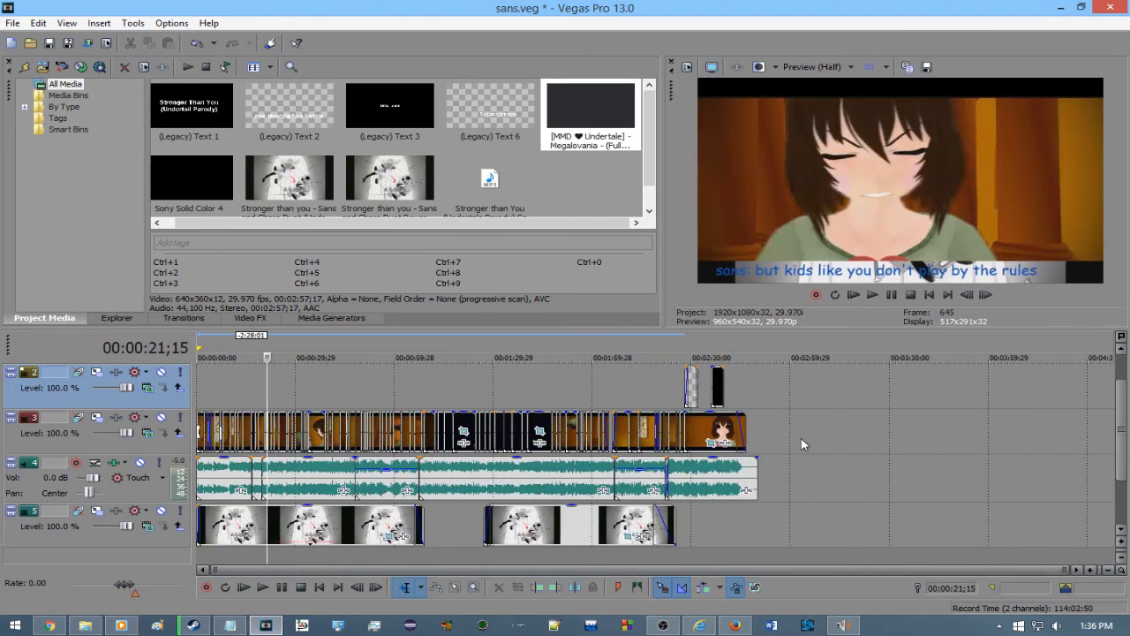